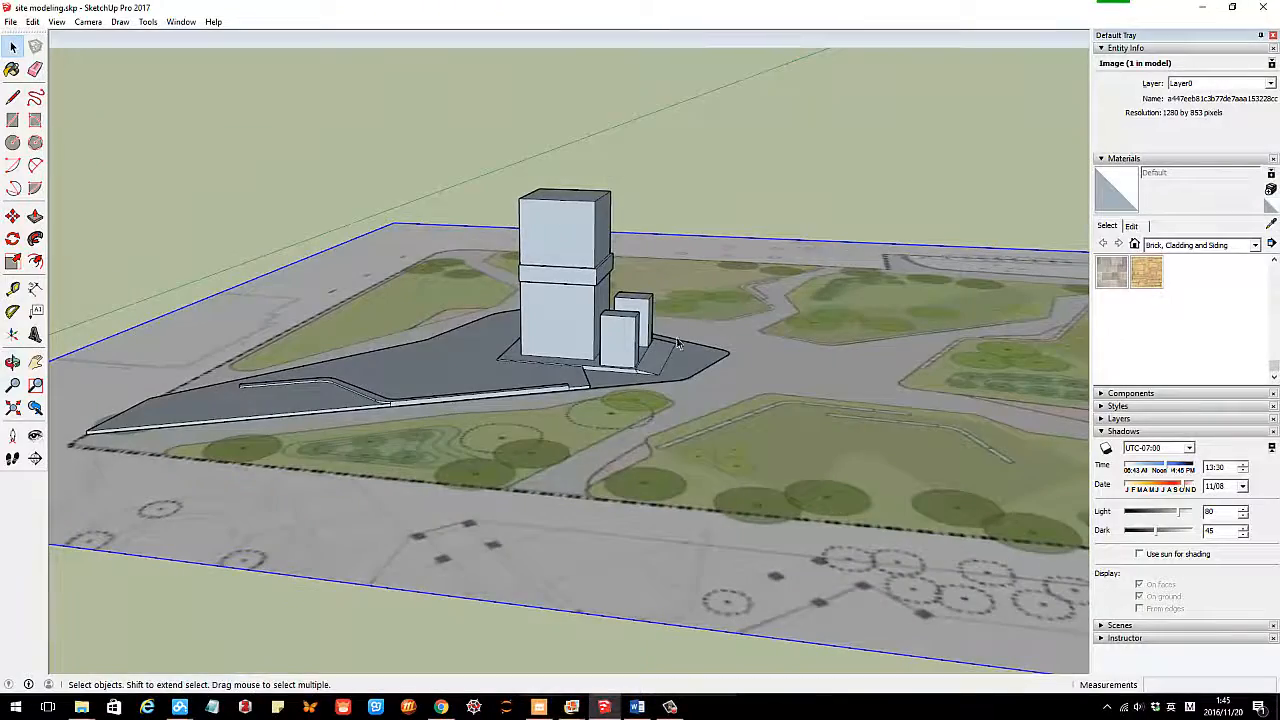
middle_click_drag(506, 361, 597, 236)
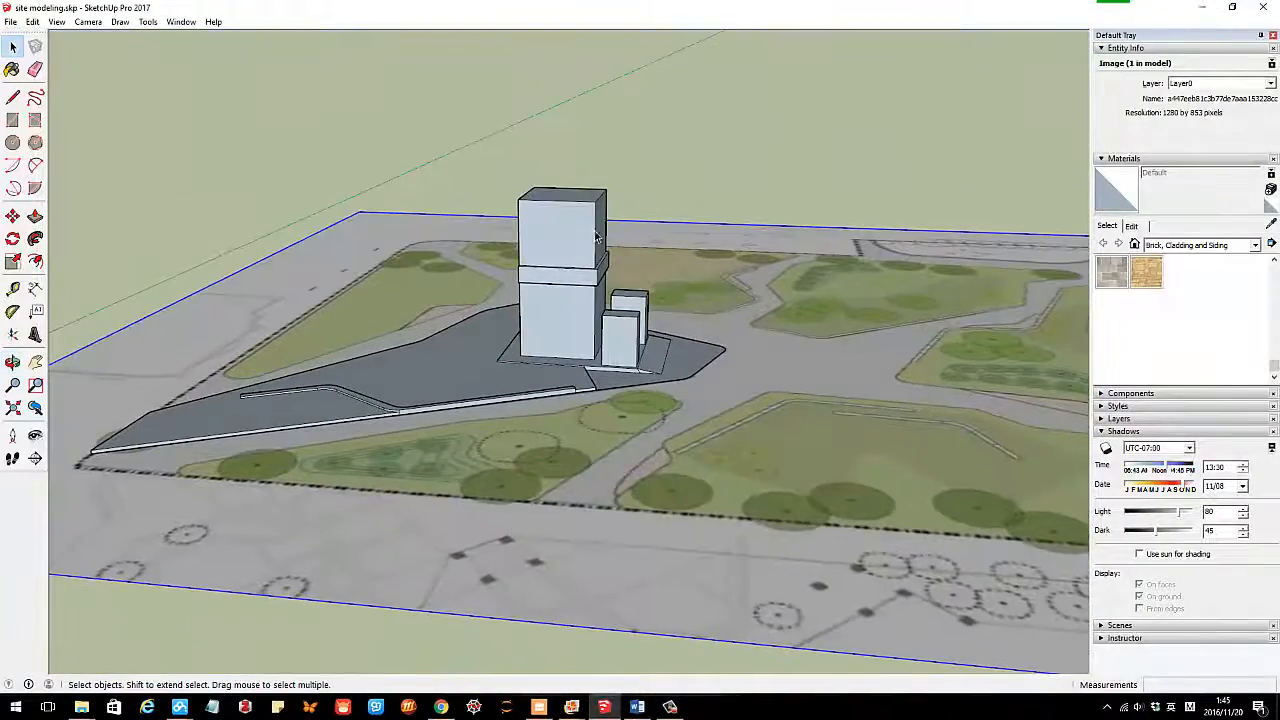
middle_click_drag(688, 337, 607, 343)
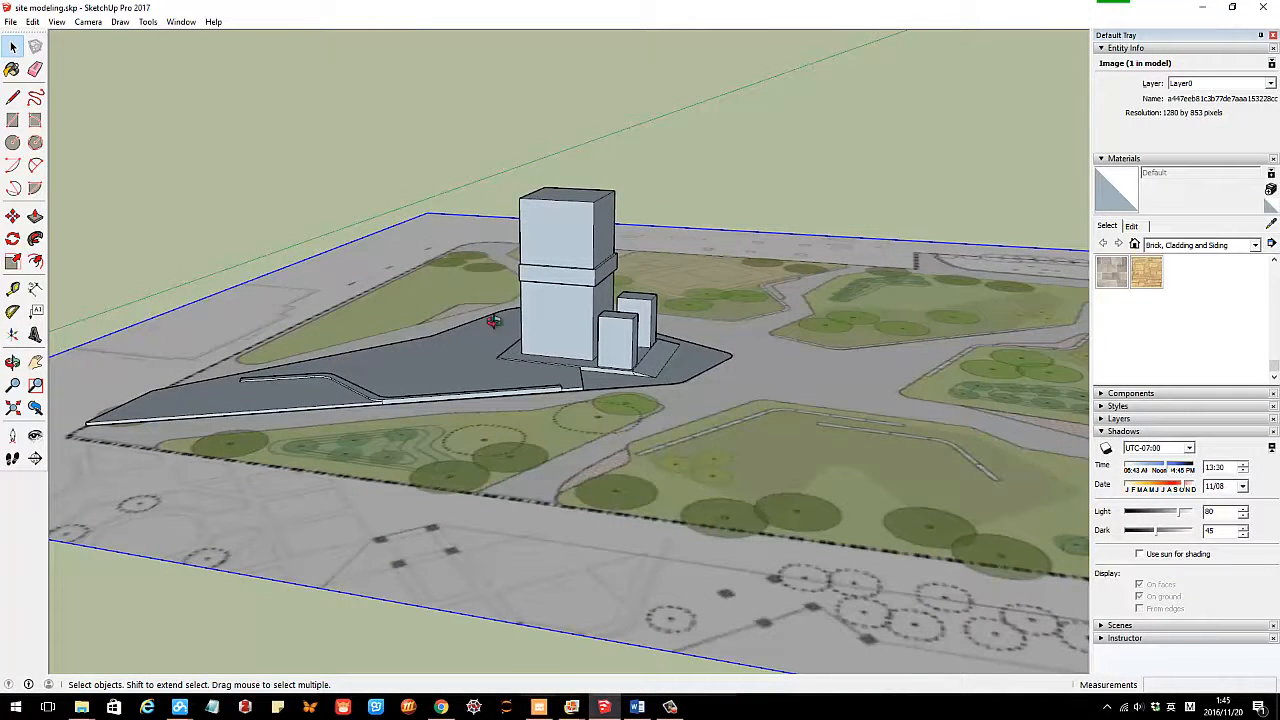
middle_click_drag(493, 320, 446, 316)
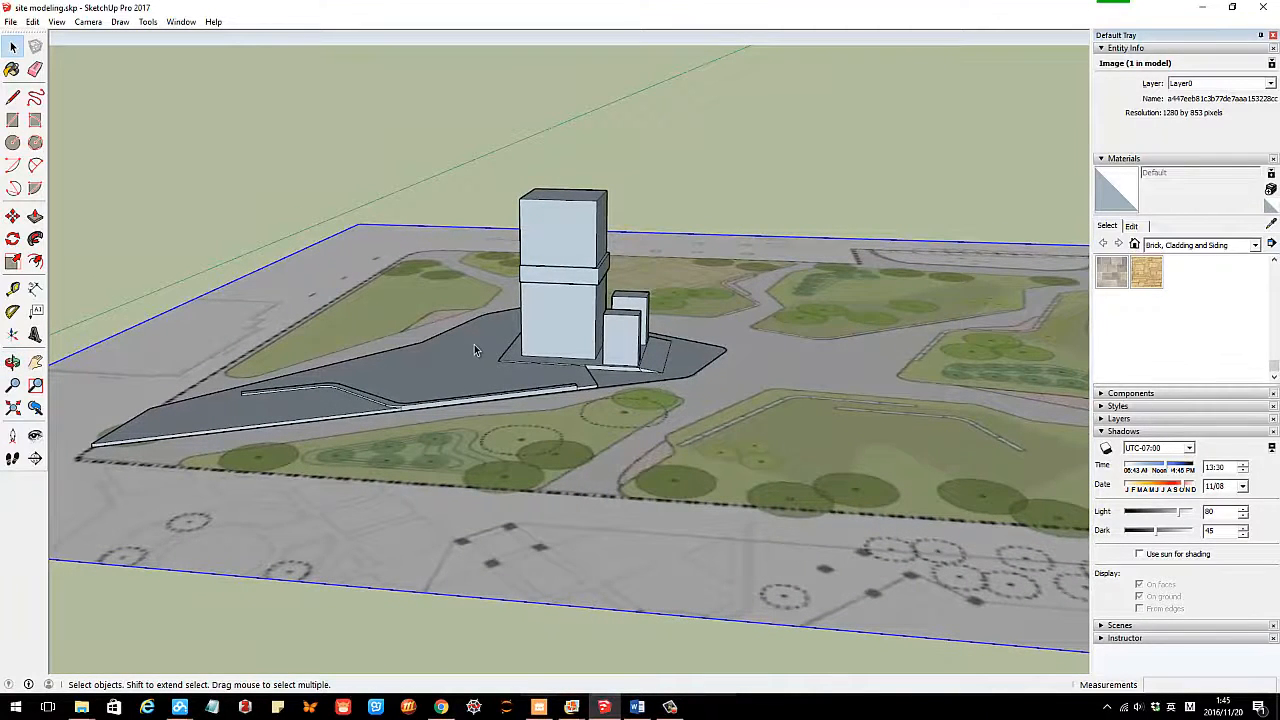
Paint the ground-level plaza face around the front of the podium with the Brick Antique 01 material.
scroll(755, 360, "up", 5)
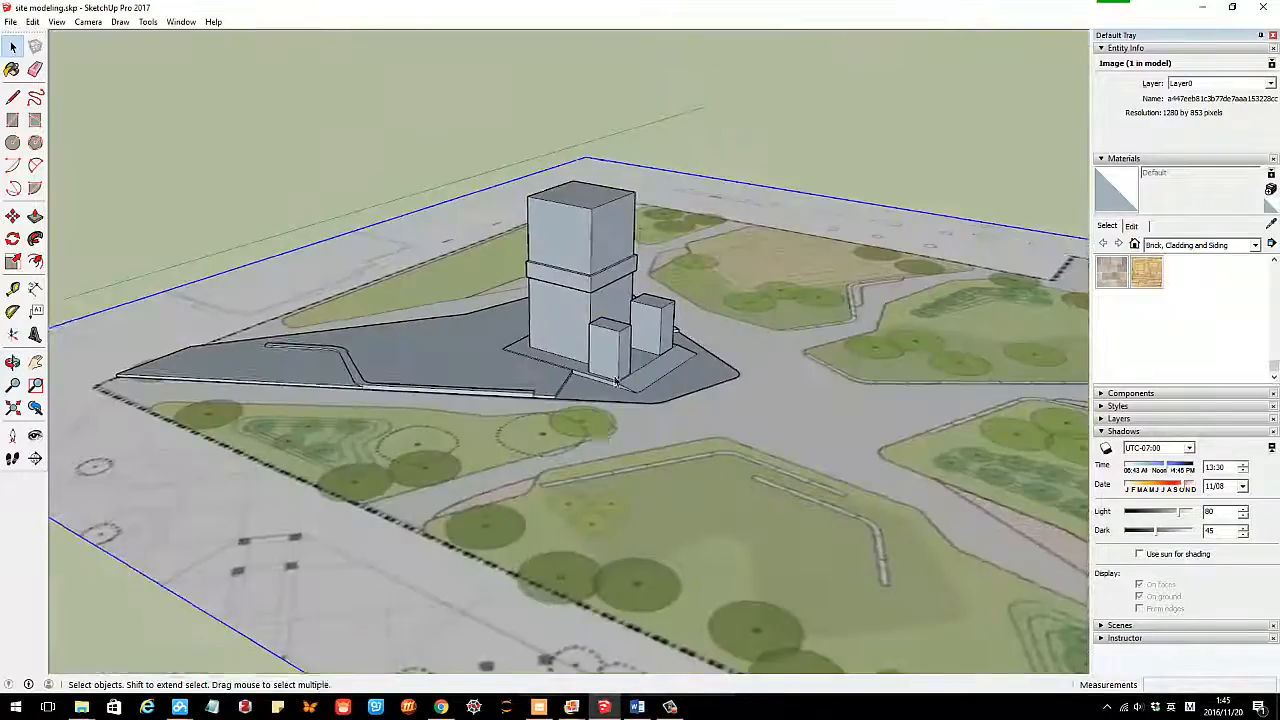
mouse_move(652, 402)
middle_mouse_down()
mouse_move(493, 367)
mouse_move(454, 316)
middle_mouse_up()
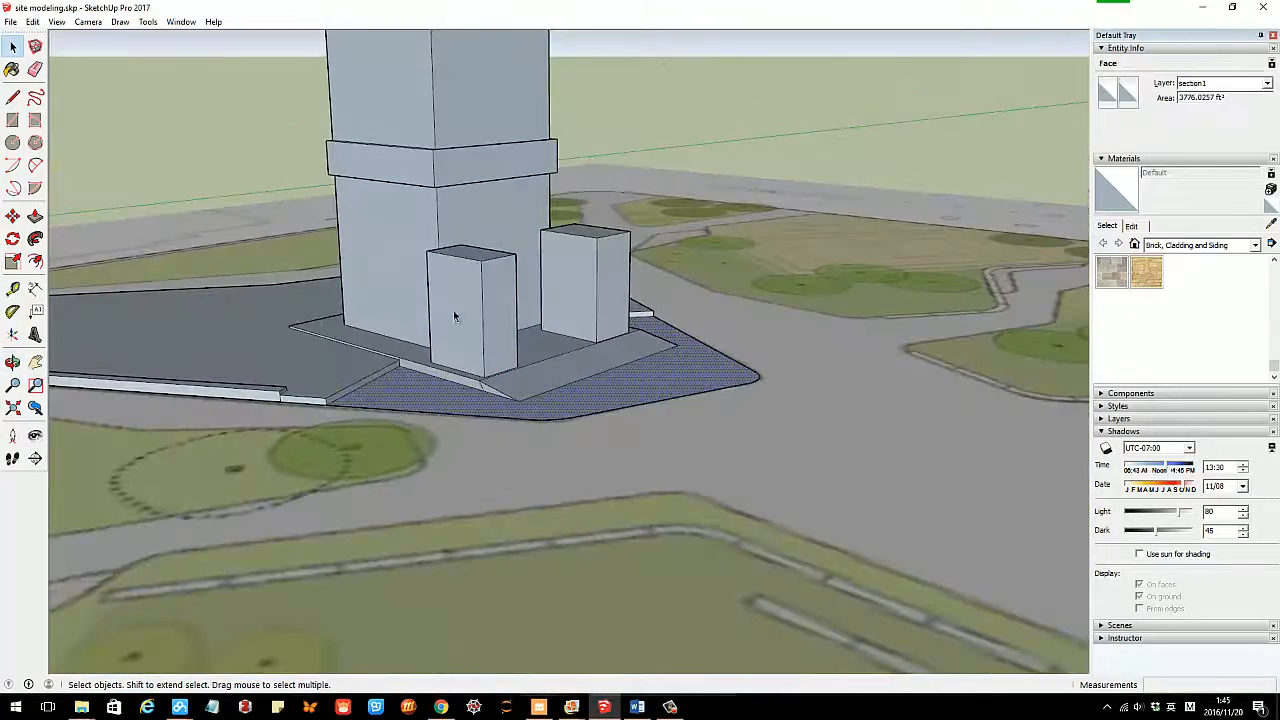
middle_click_drag(538, 318, 463, 388)
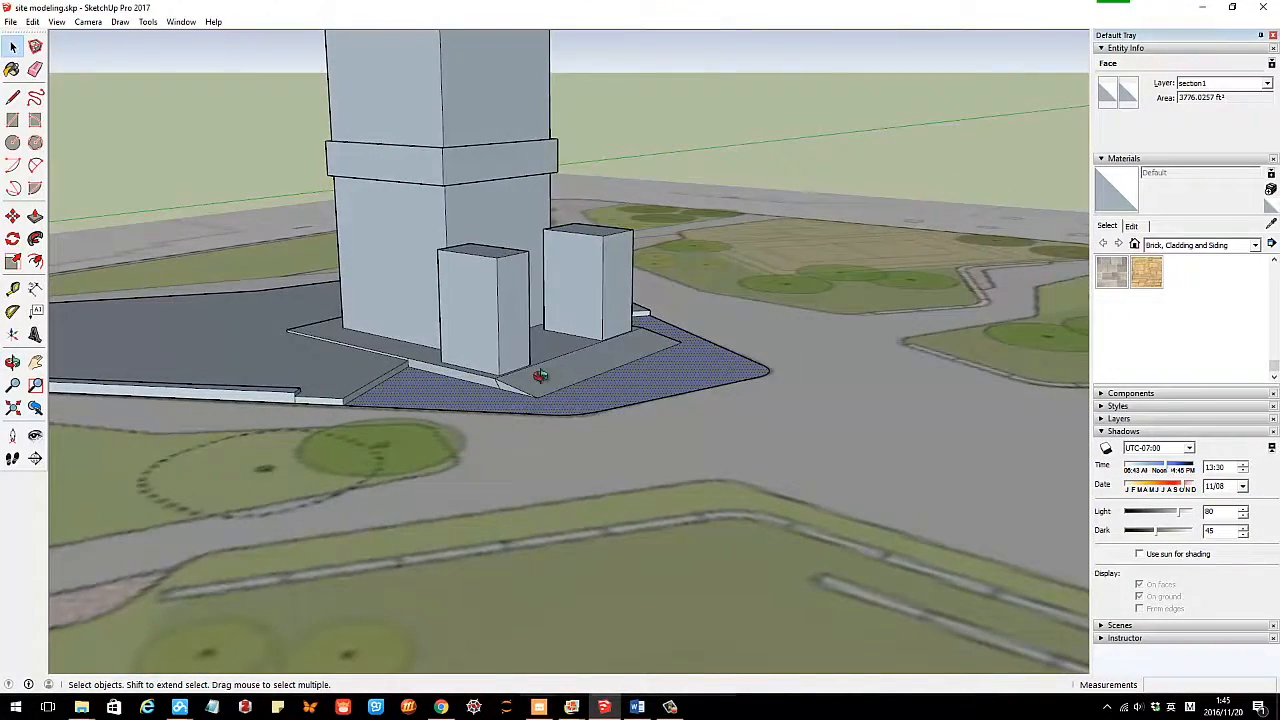
scroll(575, 364, "up", 3)
middle_click_drag(572, 366, 800, 430)
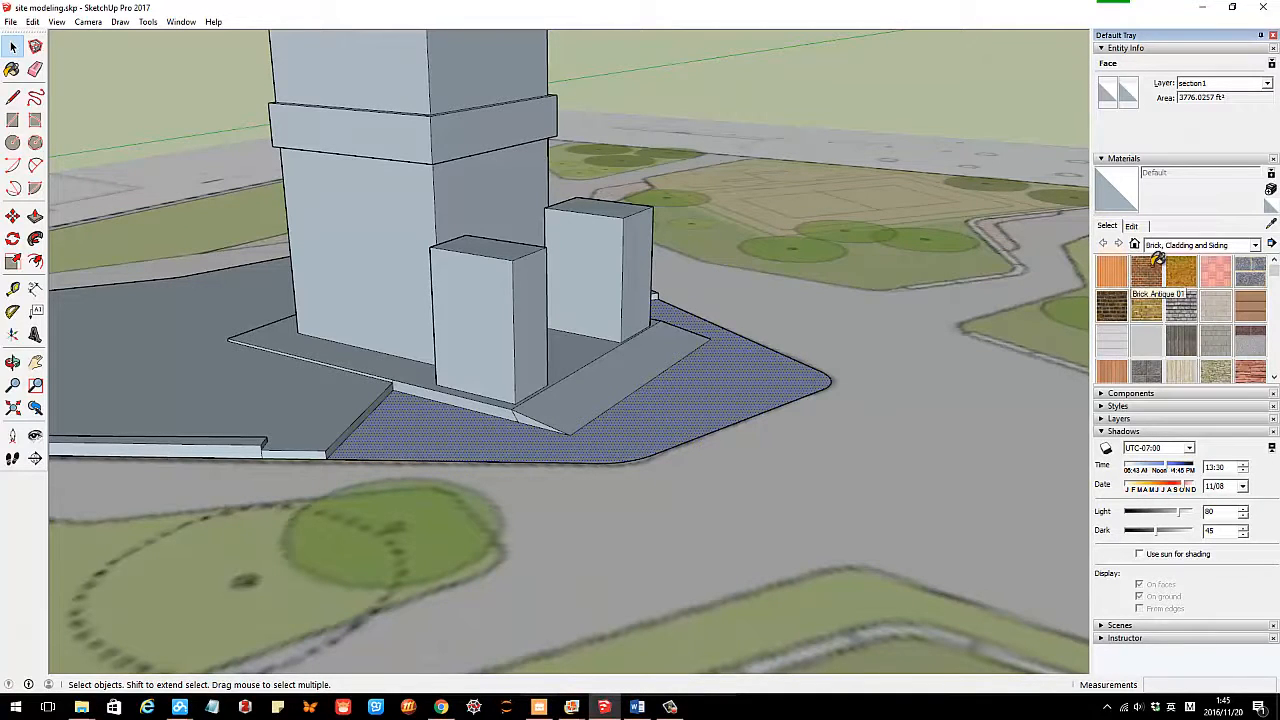
left_click(1157, 272)
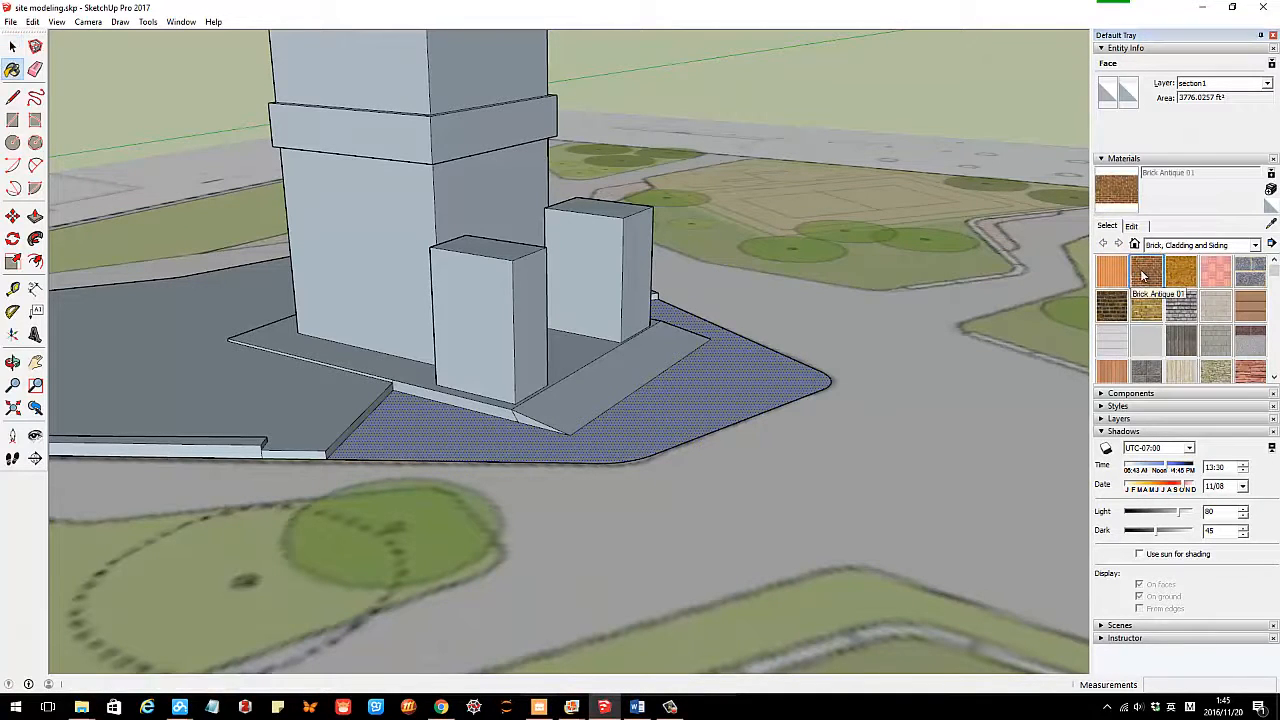
left_click(719, 388)
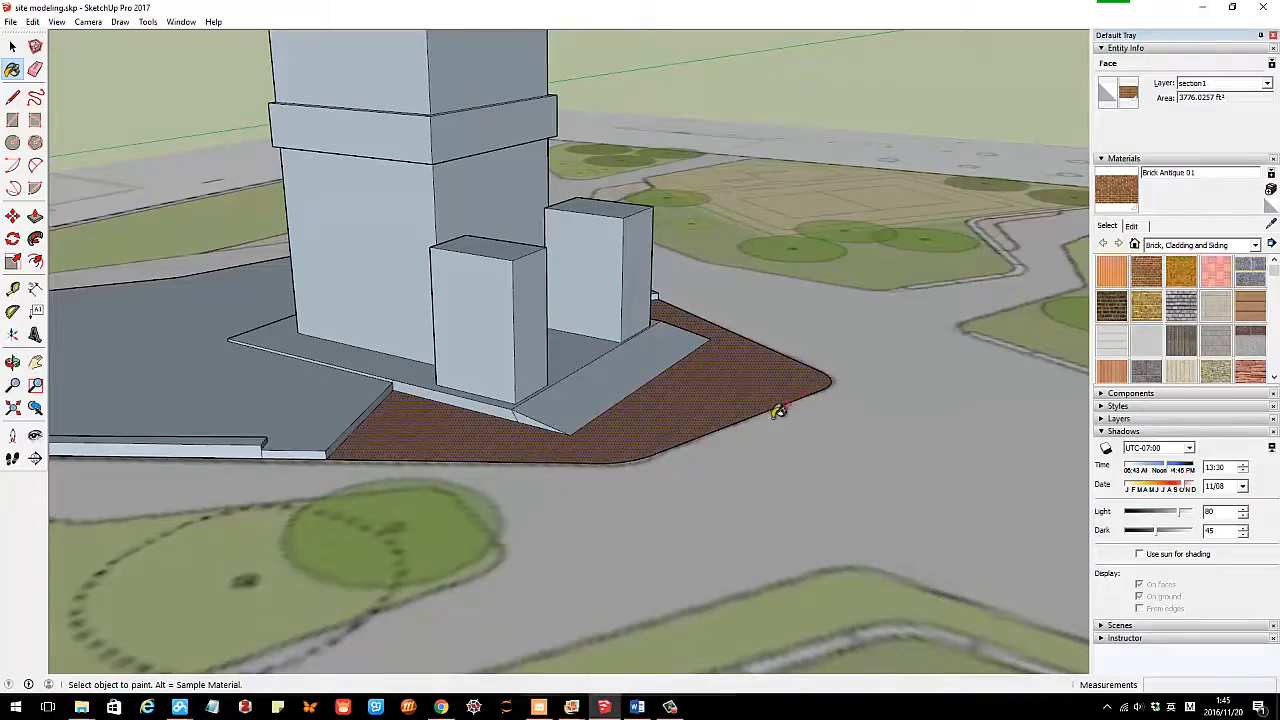
key("space")
Set the Brick Antique 01 texture width to 10'.
scroll(737, 436, "up", 8)
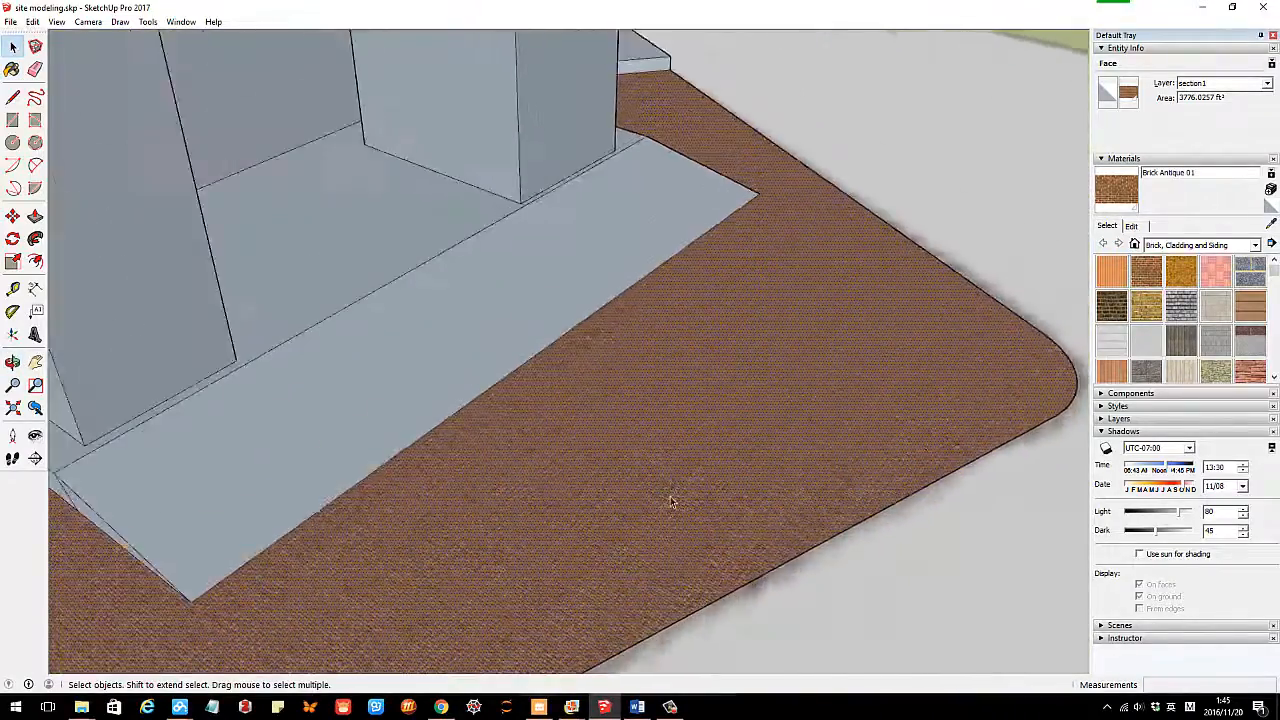
scroll(692, 498, "up", 3)
scroll(692, 509, "down", 10)
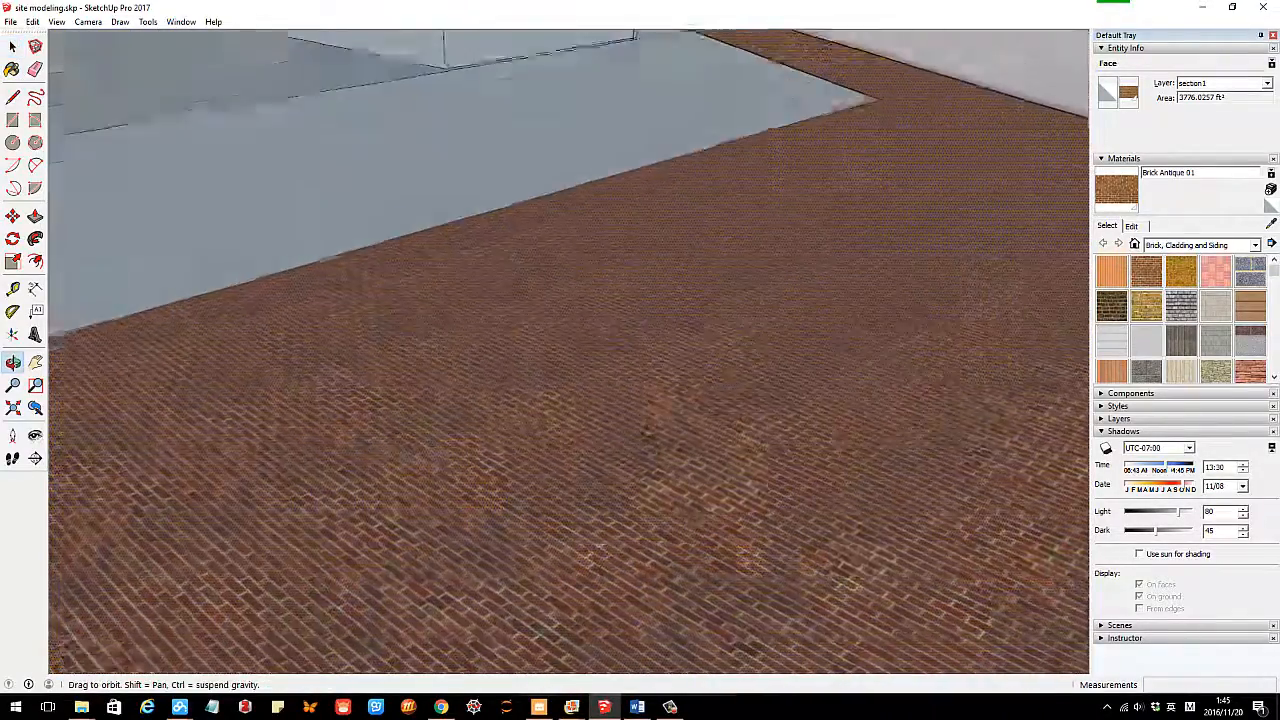
scroll(720, 428, "up", 4)
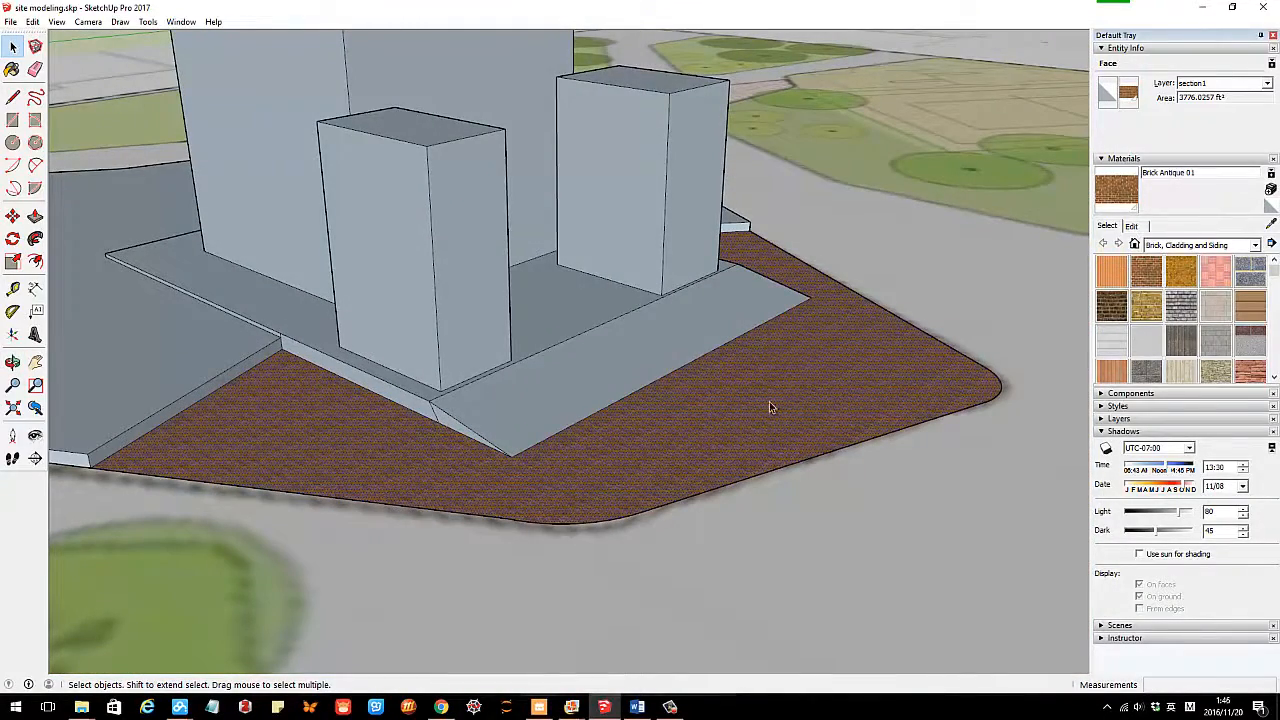
left_click(1132, 227)
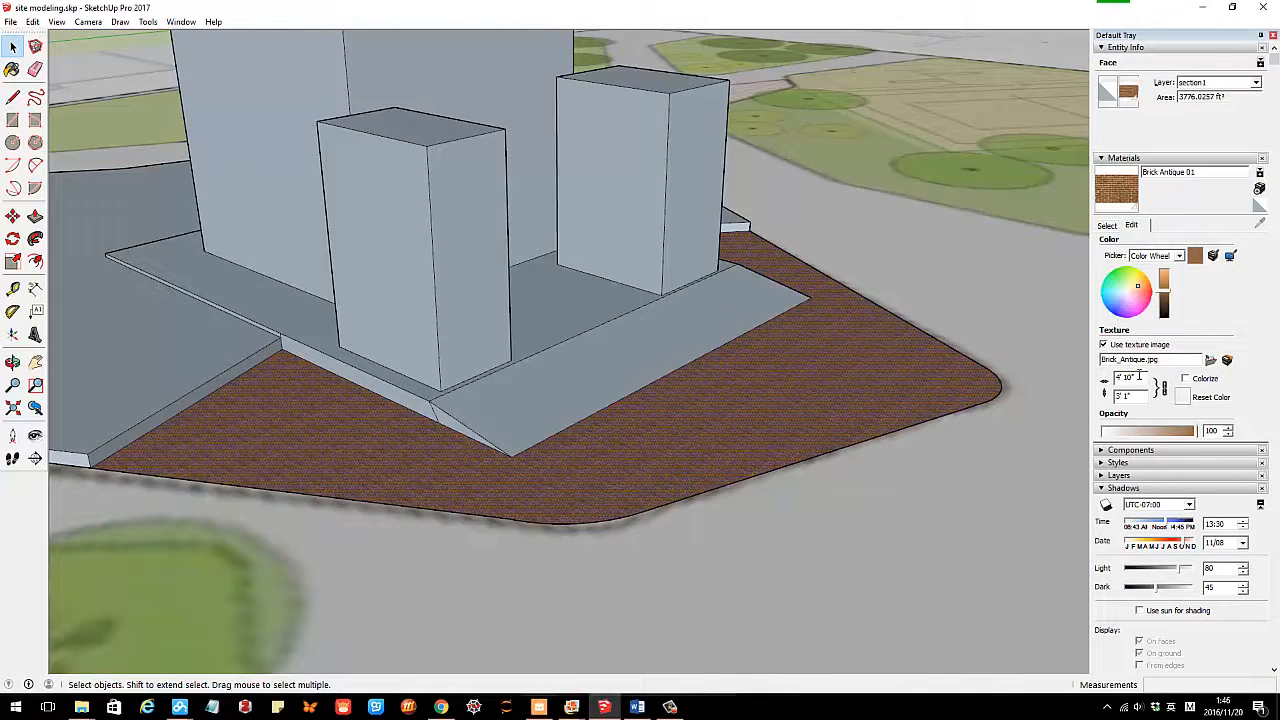
left_click_drag(1139, 376, 1113, 380)
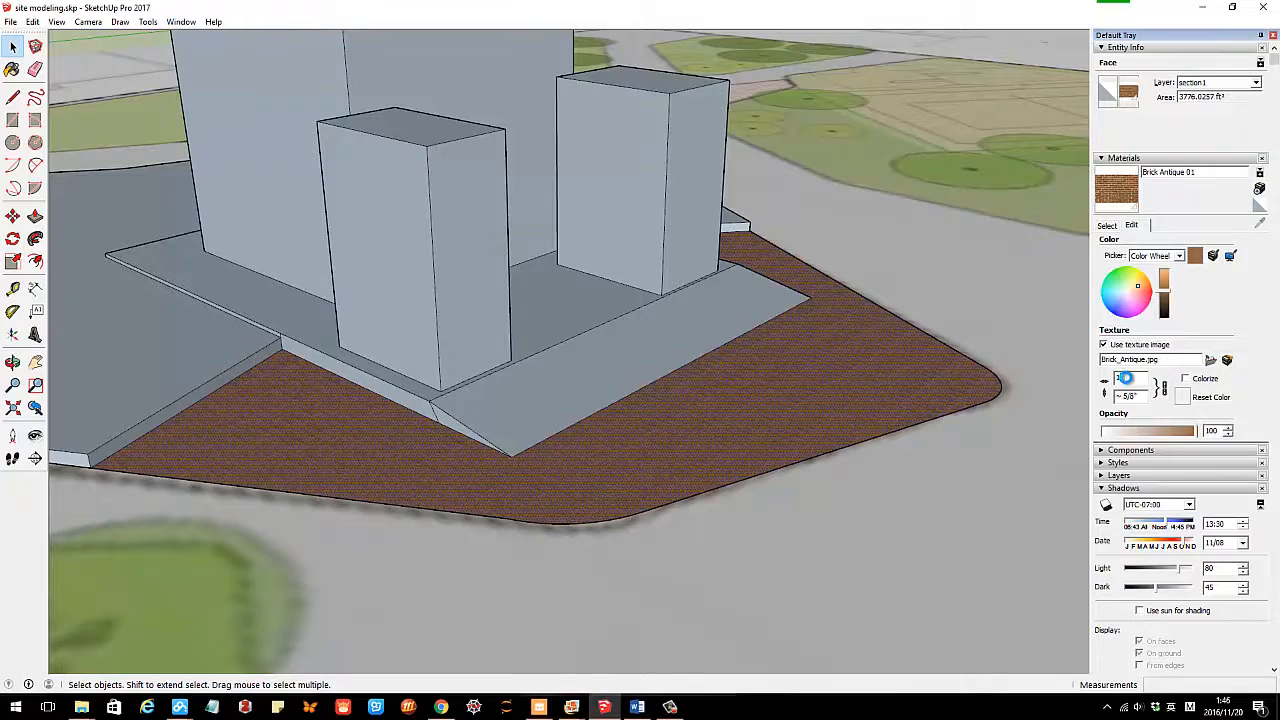
type("10'")
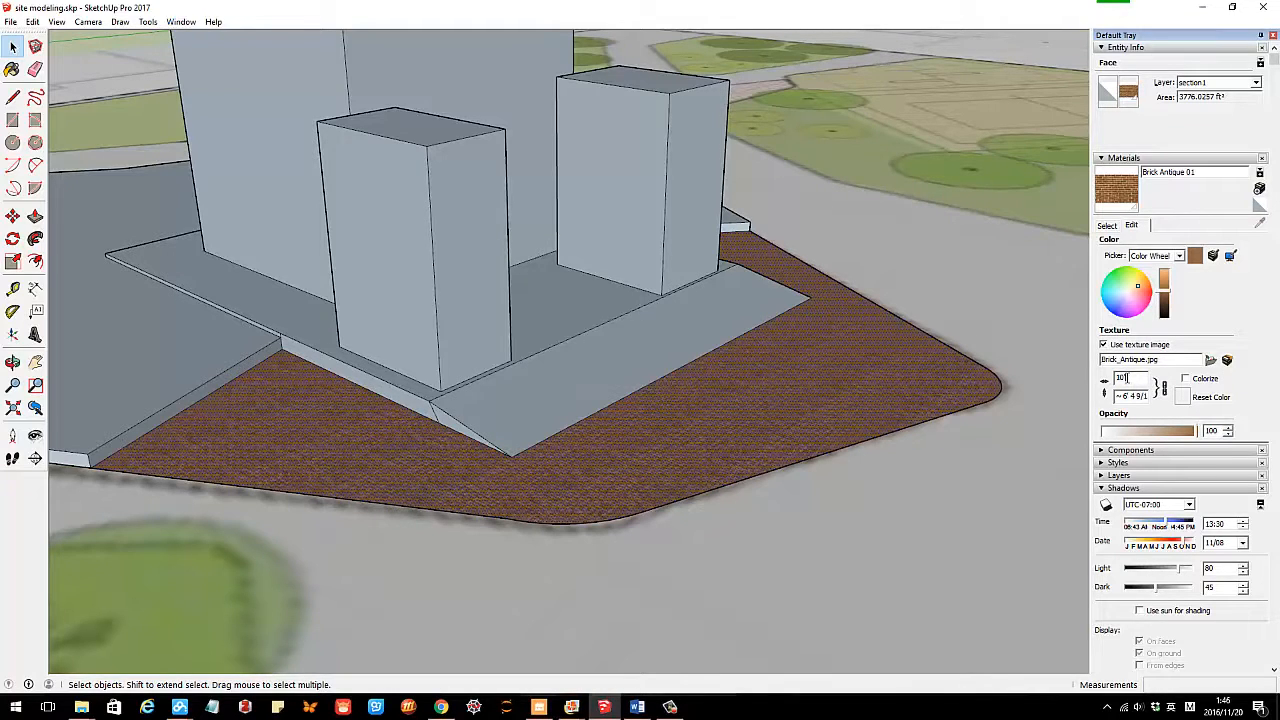
Set the brick texture's height independently to 8' and lock its aspect ratio again.
middle_click_drag(993, 404, 923, 437)
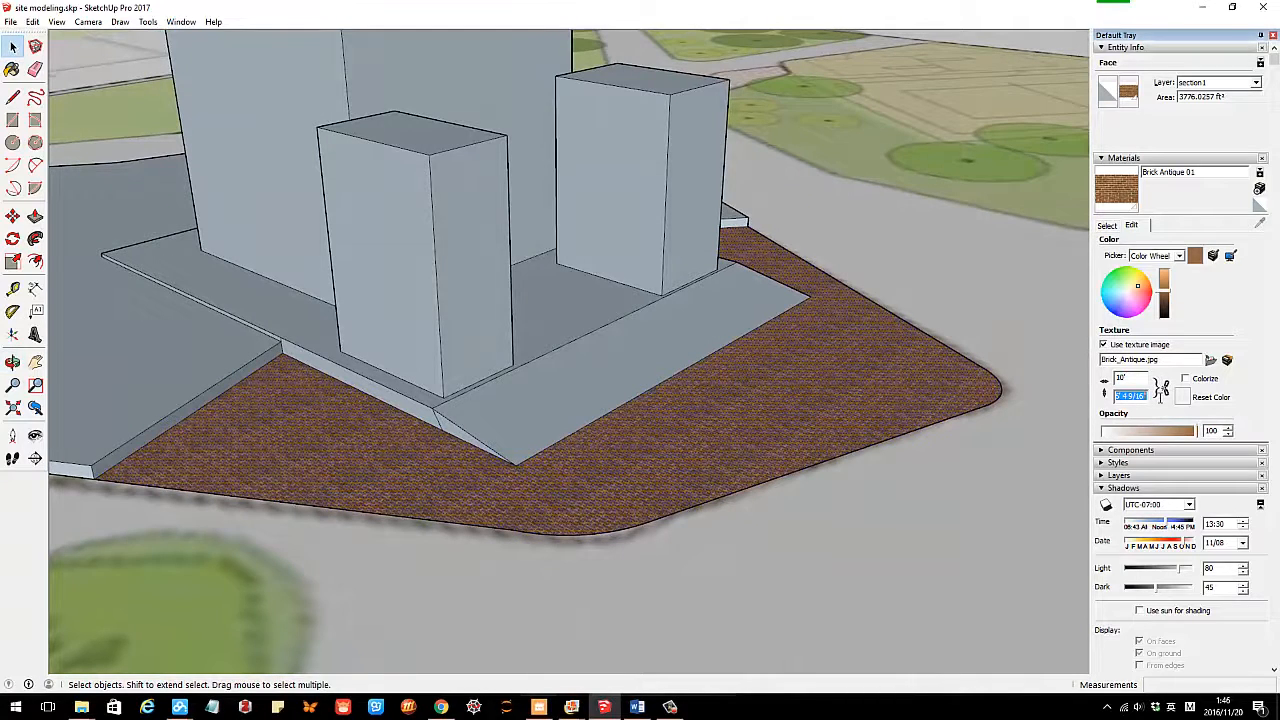
type("3")
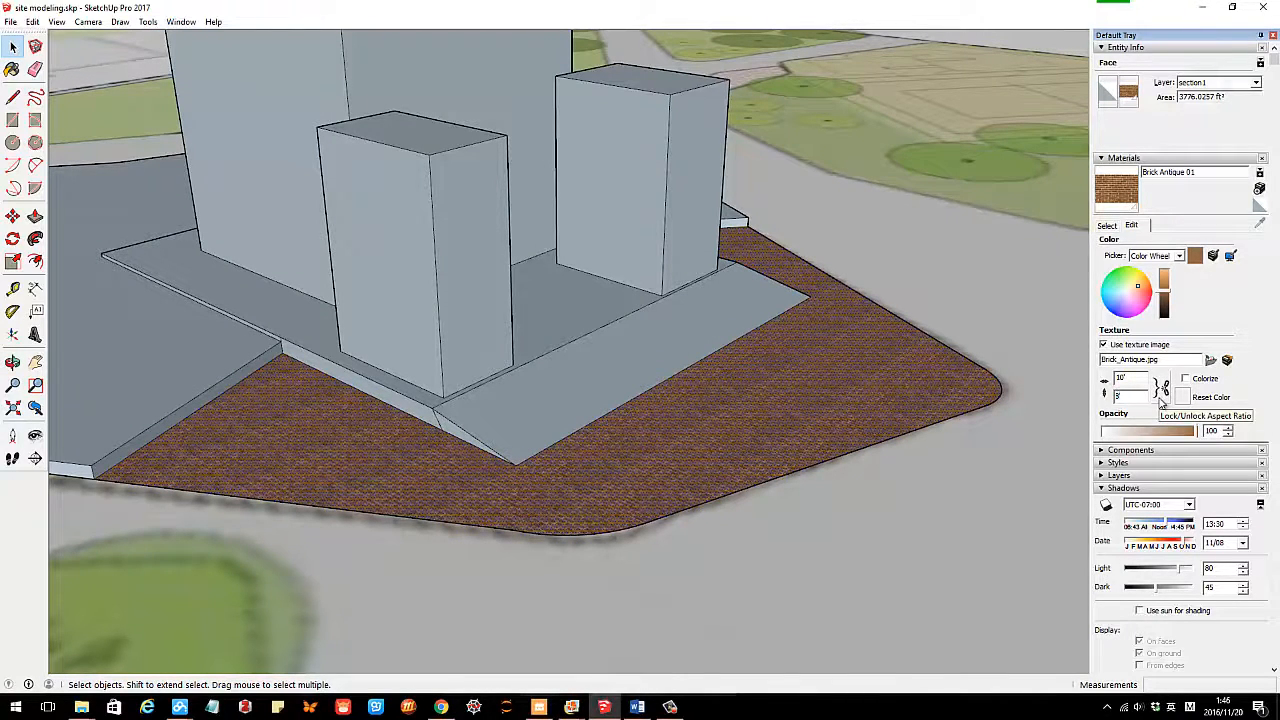
left_click(1164, 391)
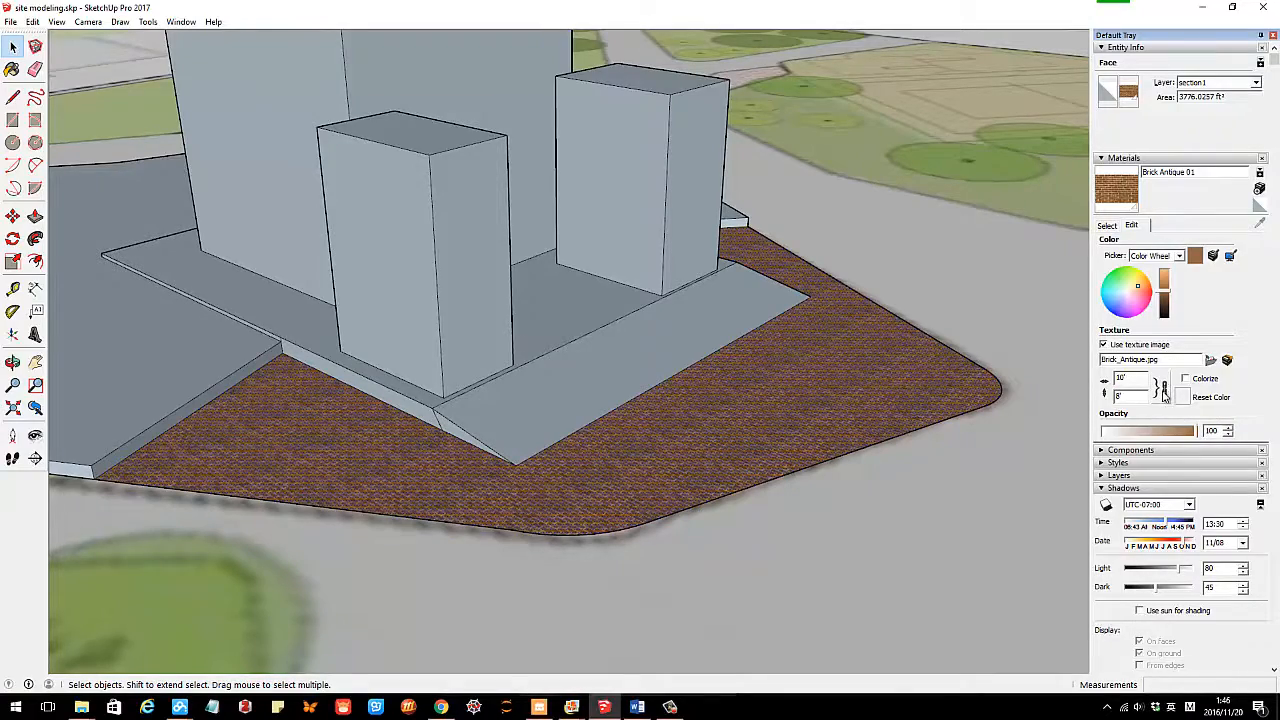
Recolor the brick material to a yellowish olive and lighten it slightly, keeping the Color Wheel picker.
middle_click_drag(860, 458, 830, 436)
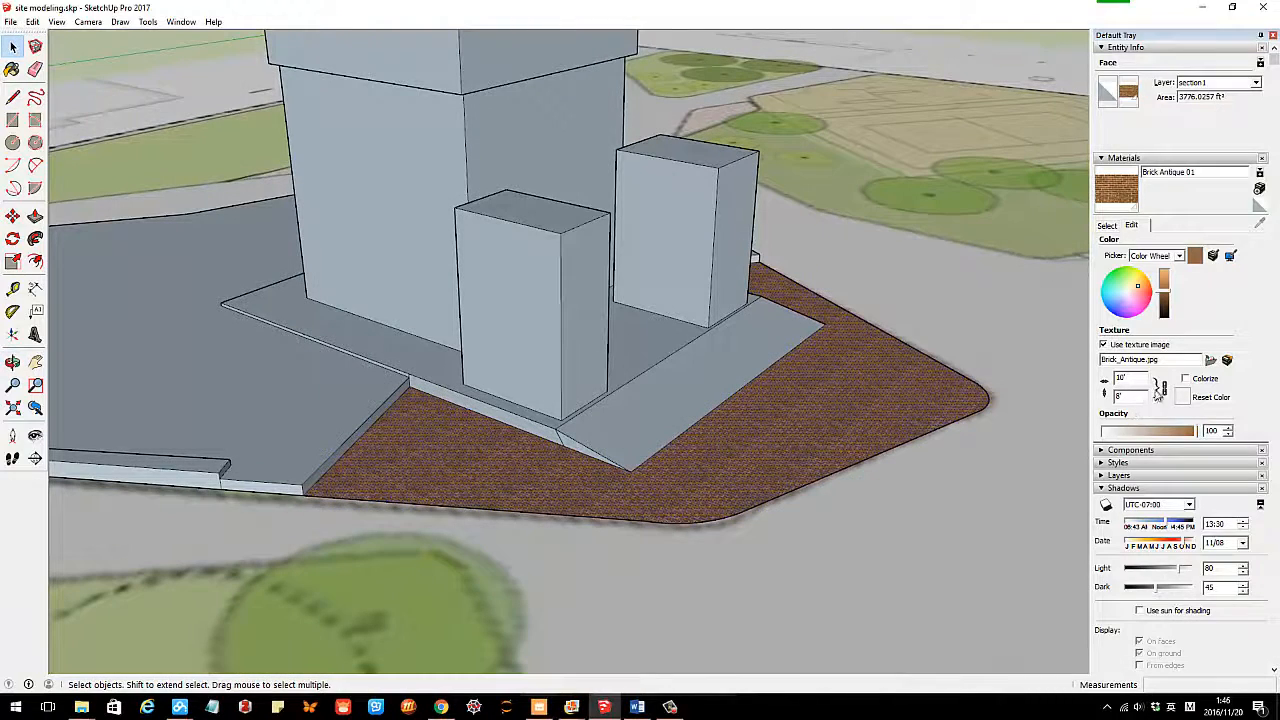
mouse_move(1204, 433)
left_mouse_down()
mouse_move(1166, 432)
mouse_move(1207, 439)
left_mouse_up()
mouse_move(1133, 316)
left_mouse_down()
mouse_move(1138, 302)
mouse_move(1123, 295)
left_mouse_up()
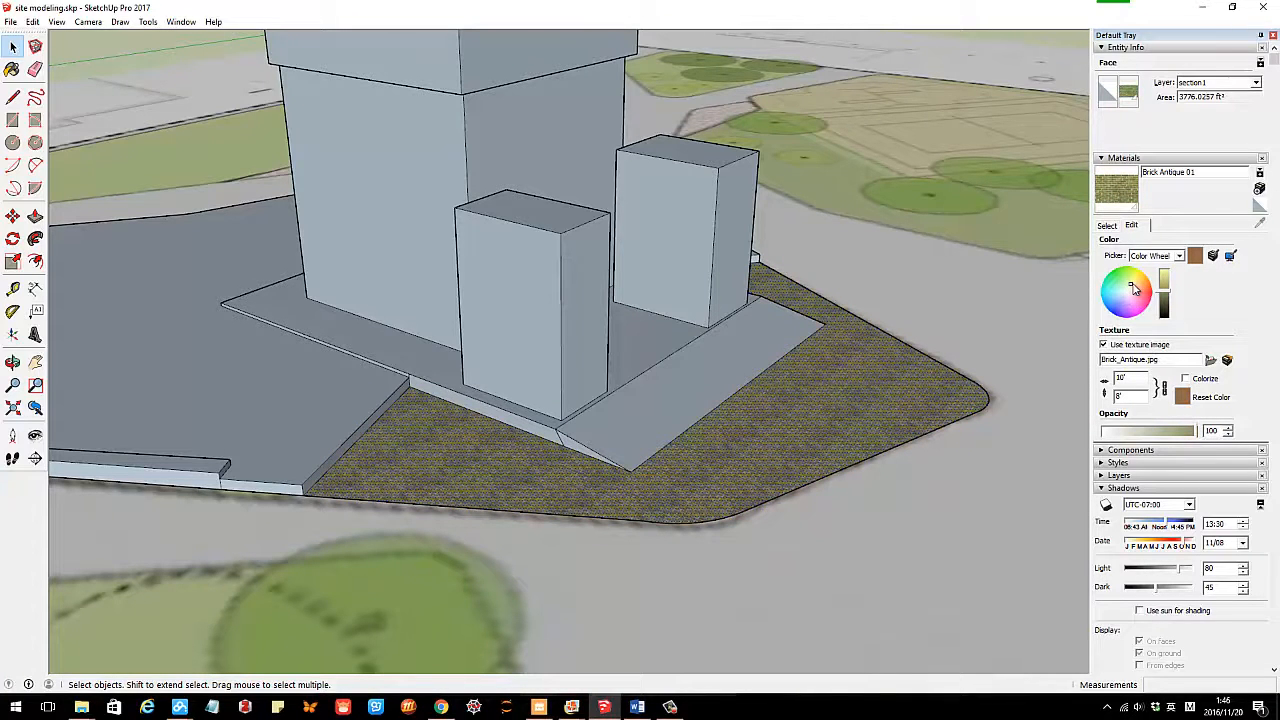
left_click_drag(1163, 291, 1163, 285)
left_click(1179, 256)
left_click(1172, 266)
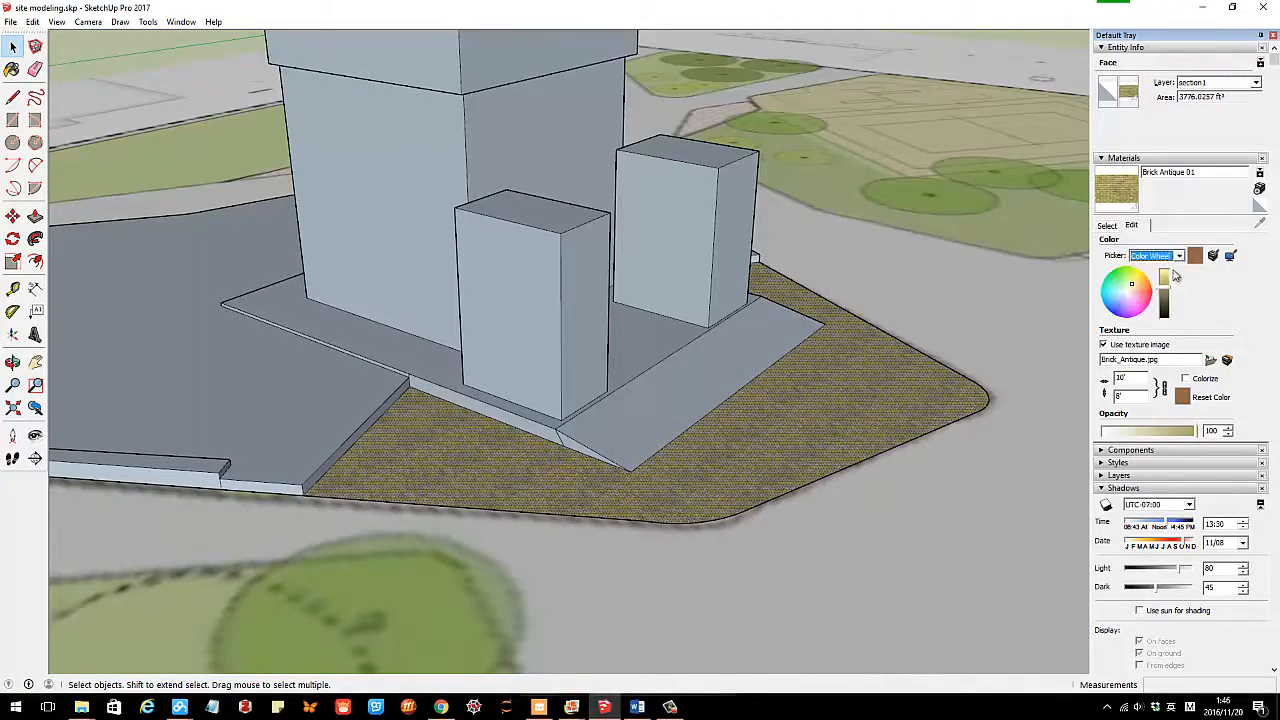
Select the raised platform's large top face together with the two short side faces at its corner by the brick plaza.
scroll(795, 400, "down", 3)
middle_click_drag(789, 423, 749, 391)
scroll(698, 418, "up", 2)
scroll(663, 446, "down", 2)
scroll(660, 357, "down", 3)
middle_click_drag(440, 357, 330, 378)
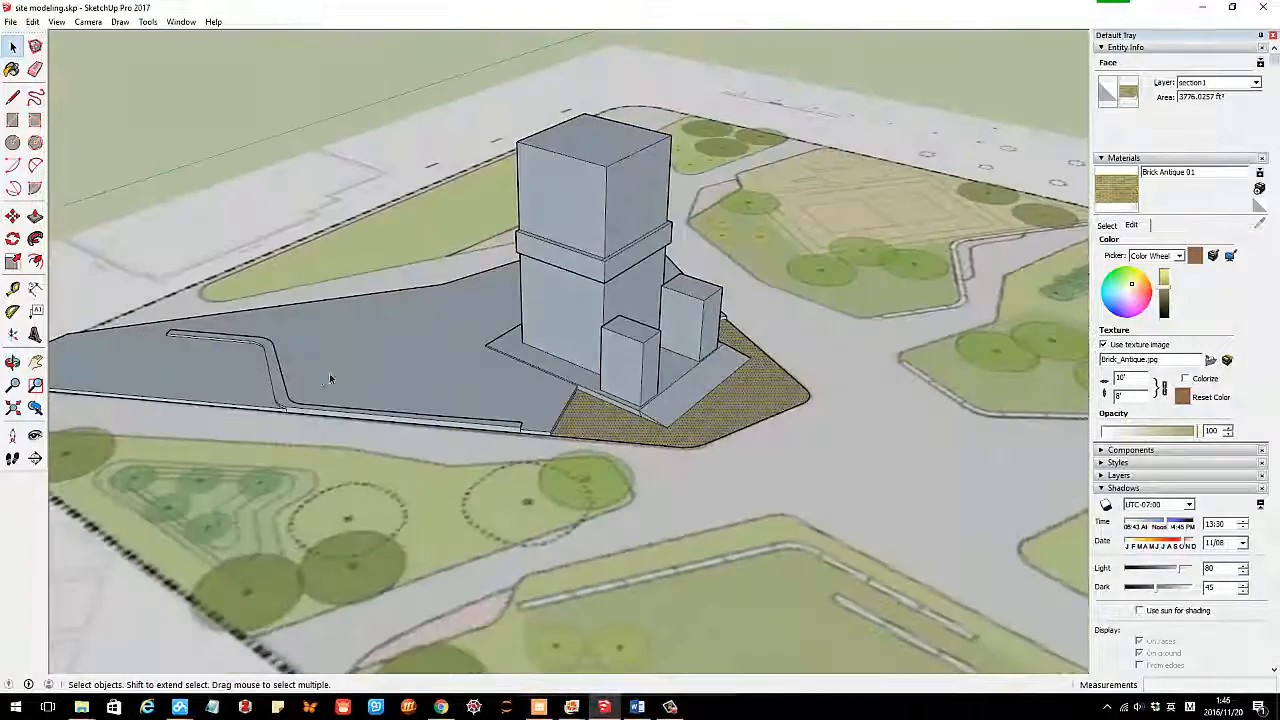
scroll(432, 390, "up", 3)
left_click(440, 360)
middle_click_drag(546, 451, 590, 388)
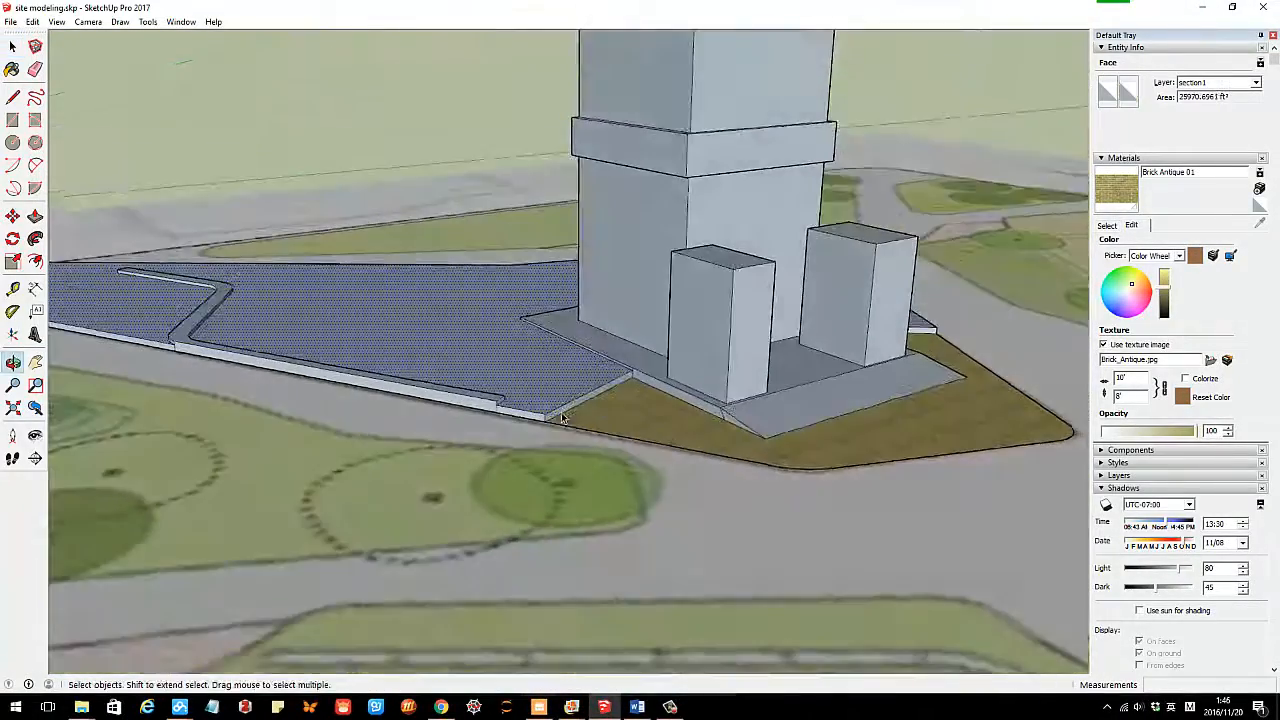
scroll(594, 386, "up", 4)
left_click(553, 400, "shift")
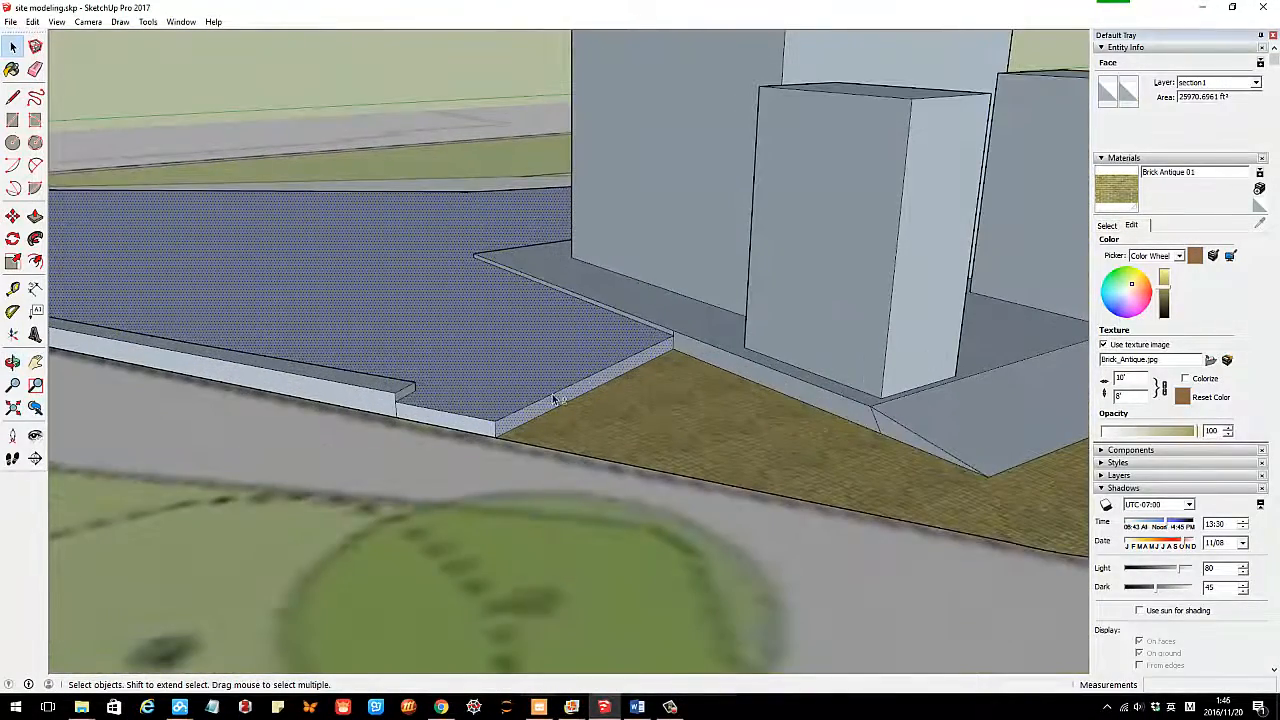
left_click(449, 428, "shift")
Add the platform's long side face and the entities at its narrow far end to the selection.
scroll(649, 417, "down", 5)
middle_click_drag(430, 375, 537, 336)
scroll(357, 354, "up", 5)
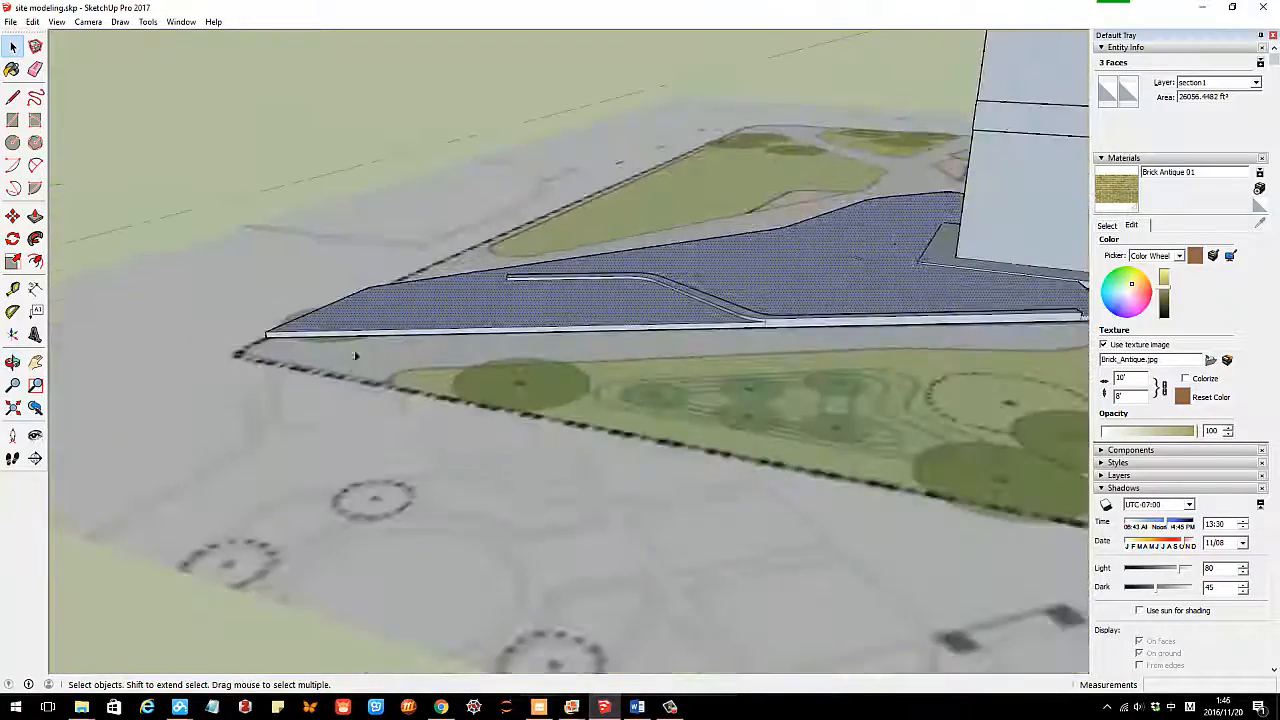
left_click(292, 328, "shift")
middle_click_drag(298, 334, 560, 338)
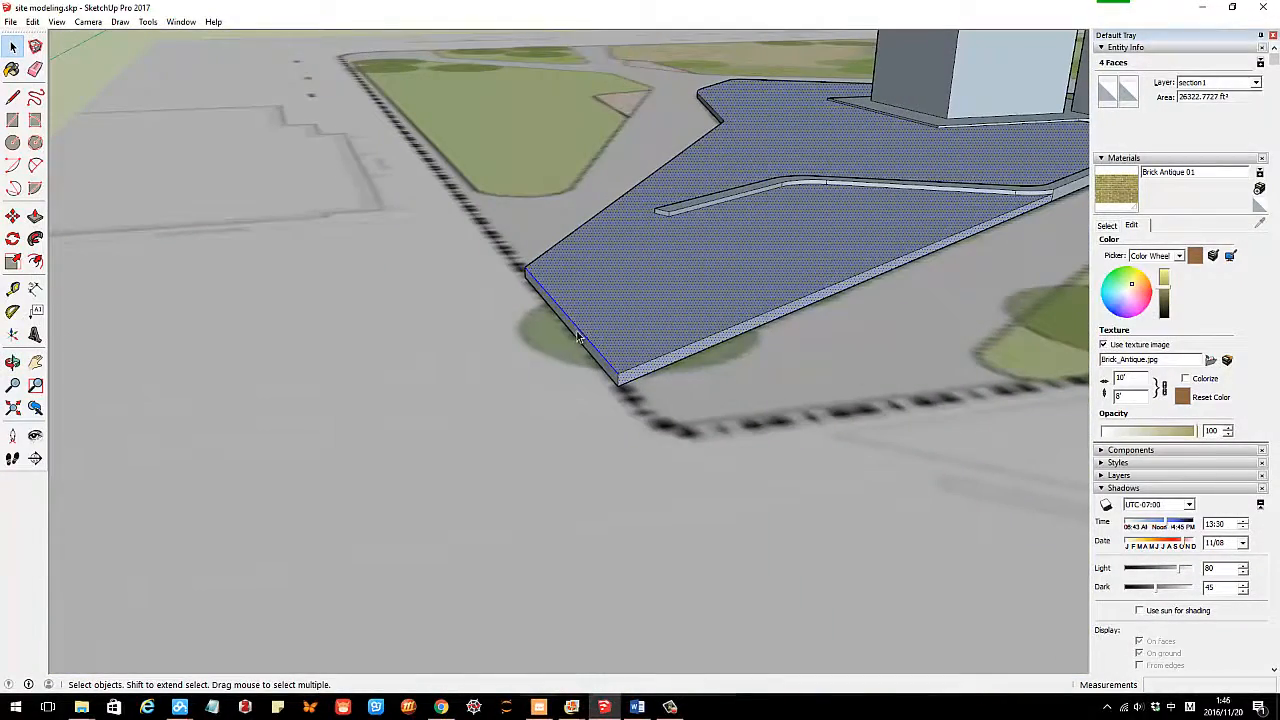
left_click(588, 347, "shift")
left_click(585, 347, "shift")
middle_click_drag(746, 338, 570, 330)
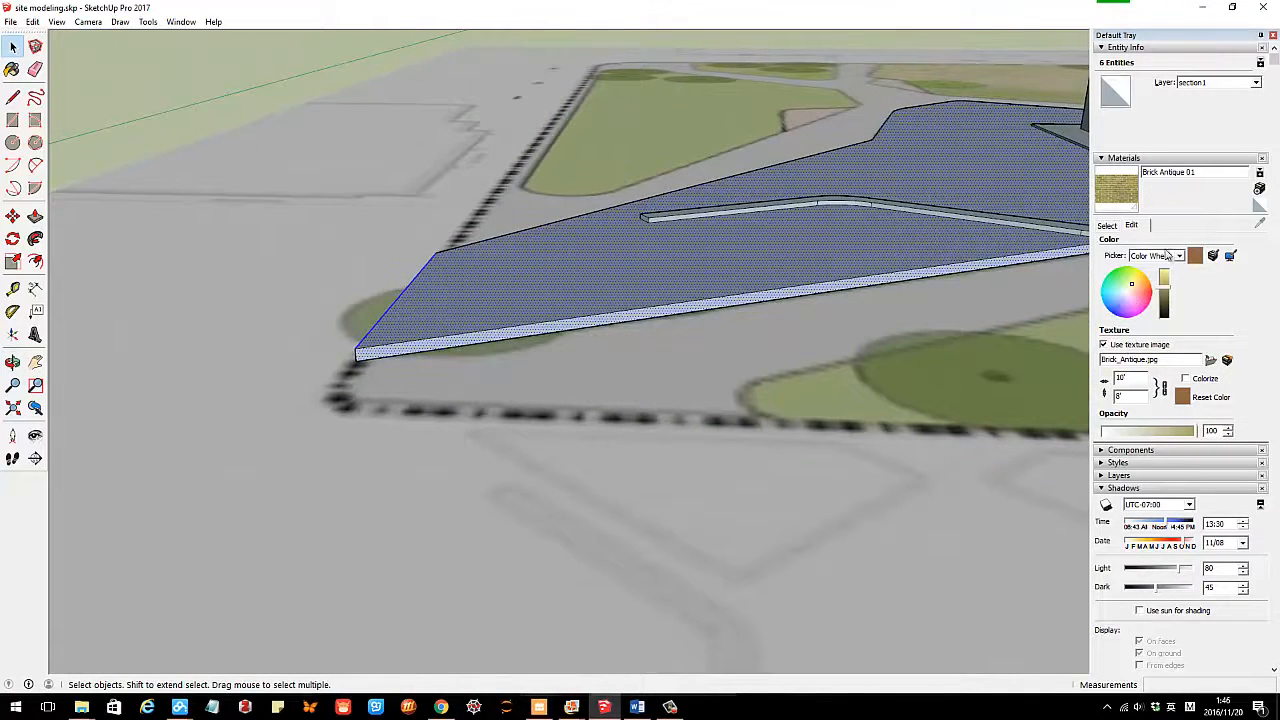
Paint the selected platform faces with Vegetation Blur 03 from the Landscaping, Fencing and Vegetation materials.
left_click(1107, 226)
left_click(1200, 245)
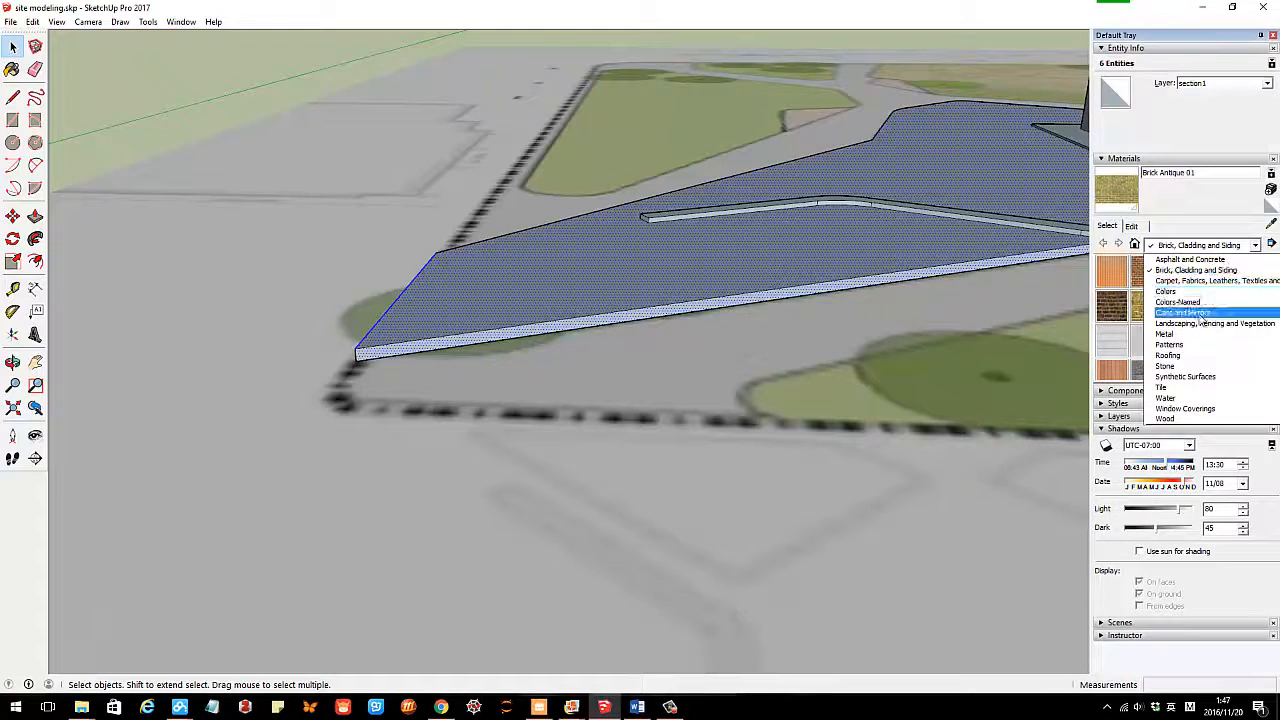
scroll(1197, 320, "up", 1)
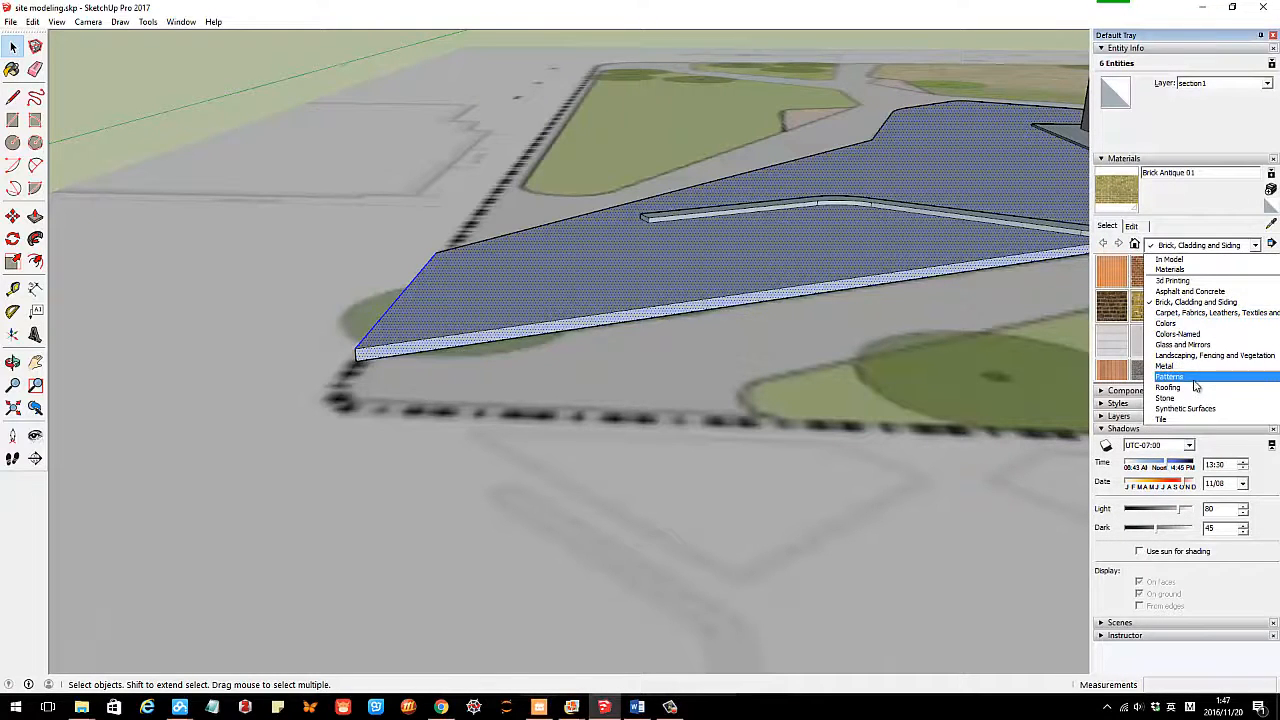
scroll(1193, 376, "down", 1)
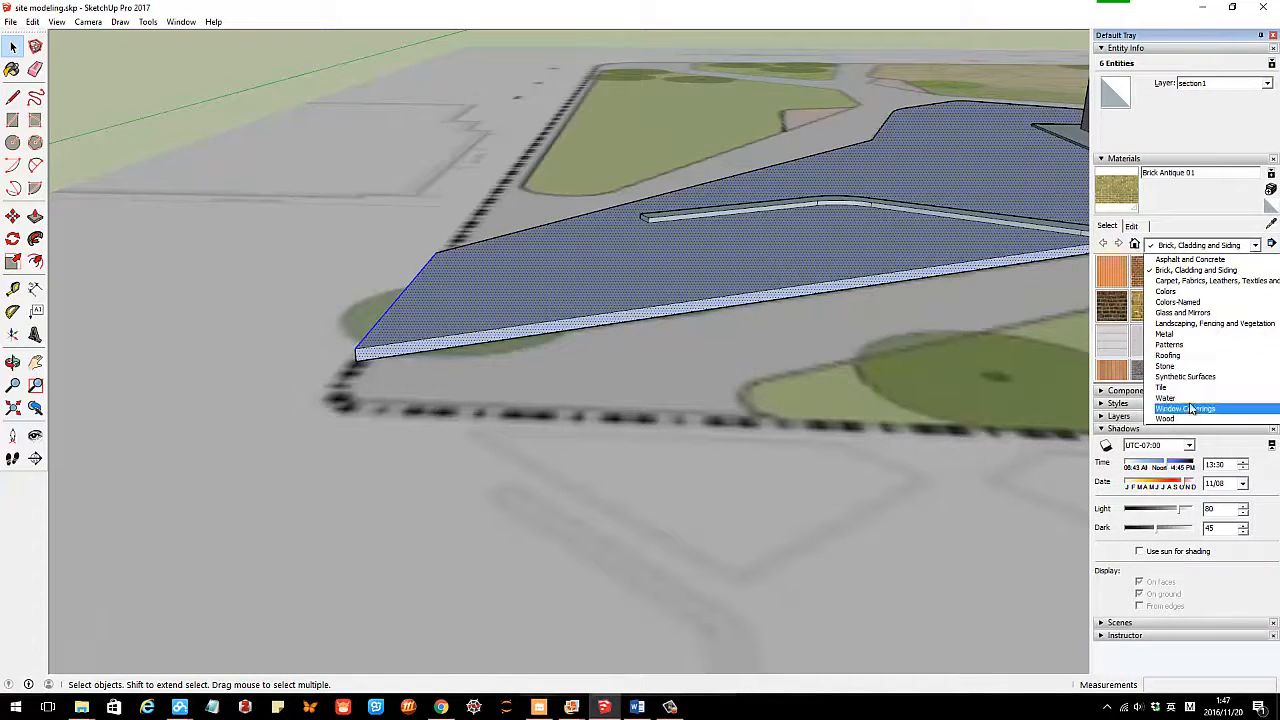
left_click(1192, 323)
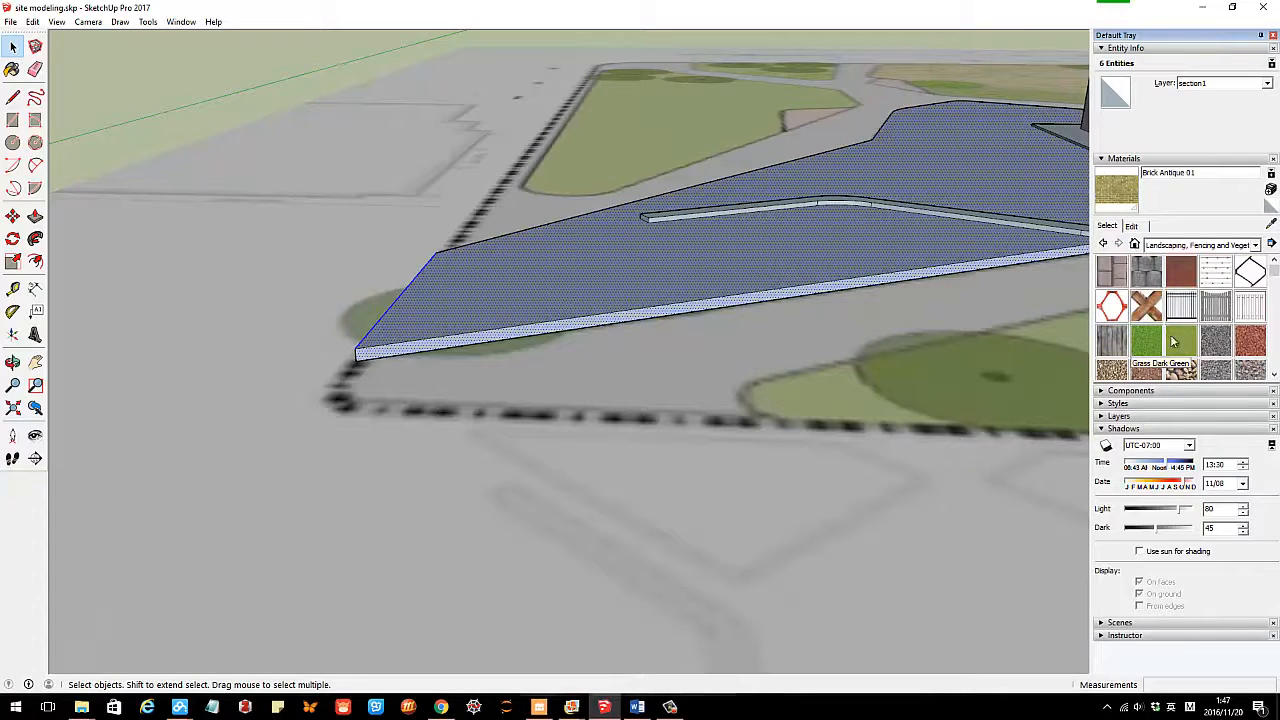
left_click_drag(1274, 272, 1275, 328)
scroll(1180, 317, "down", 3)
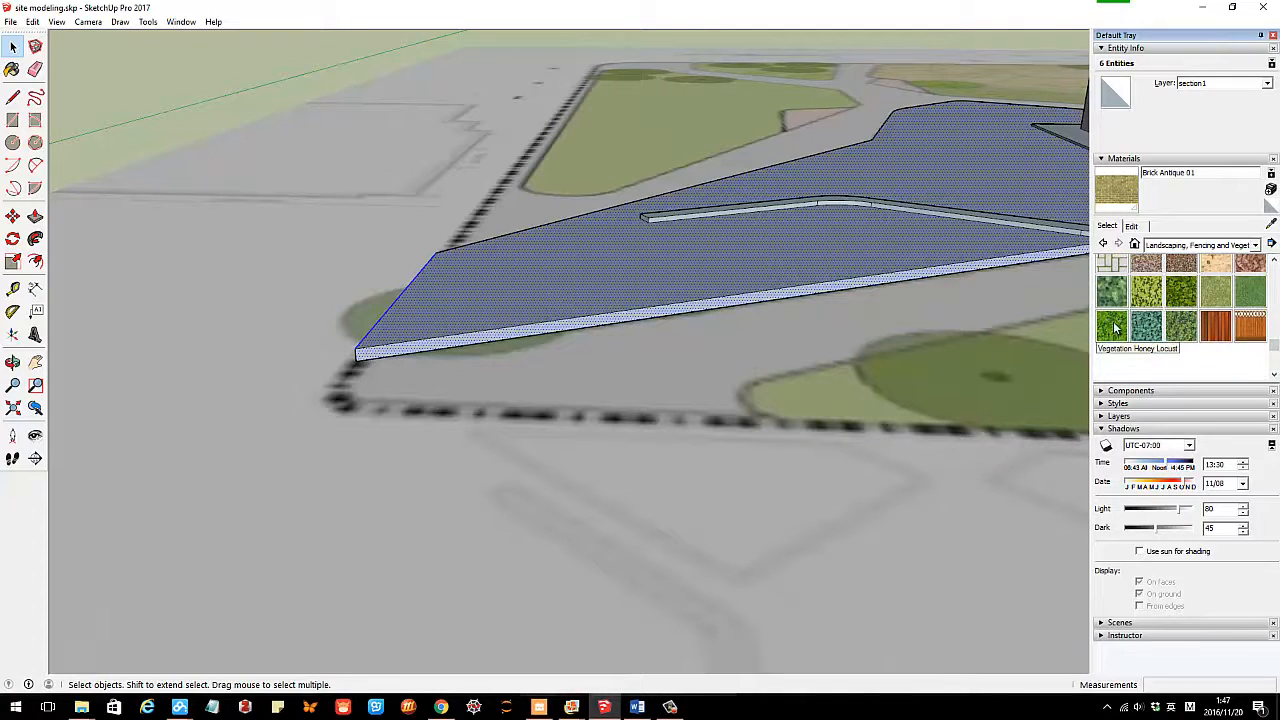
left_click(1181, 290)
left_click(610, 281)
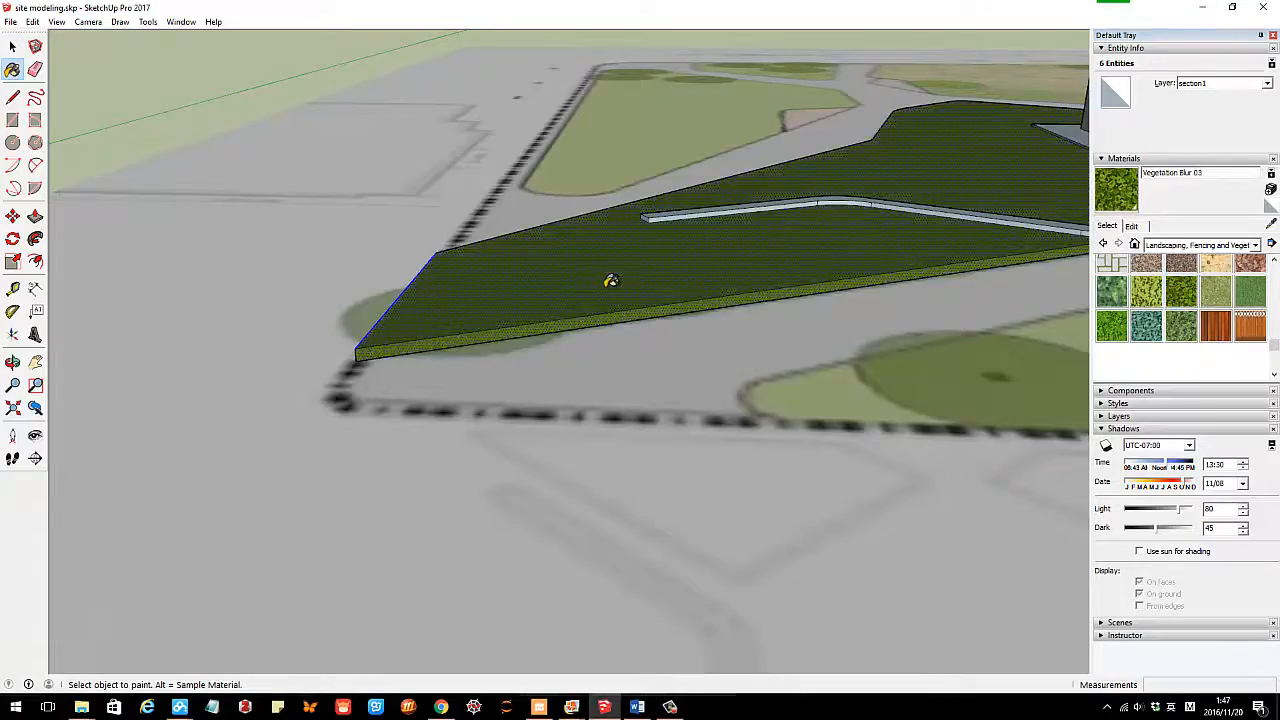
Paint the remaining unpainted side faces around the back of the platform with Vegetation Blur 03.
mouse_move(499, 326)
middle_mouse_down()
mouse_move(863, 323)
mouse_move(751, 331)
mouse_move(414, 300)
mouse_move(580, 303)
middle_mouse_up()
scroll(660, 200, "up", 5)
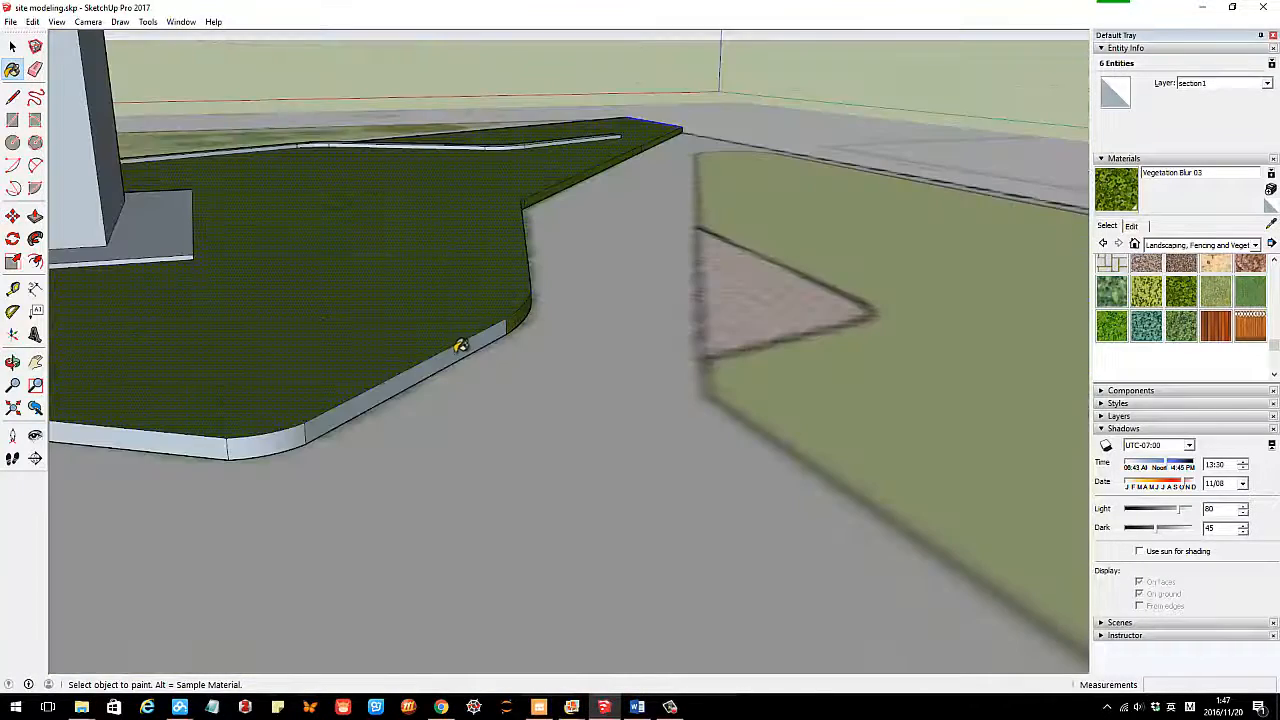
left_click(462, 347)
mouse_move(316, 369)
middle_mouse_down()
mouse_move(543, 366)
mouse_move(306, 409)
mouse_move(344, 418)
mouse_move(486, 374)
mouse_move(466, 391)
middle_mouse_up()
left_click(350, 420)
left_click(286, 427)
left_click(344, 418)
left_click(468, 390)
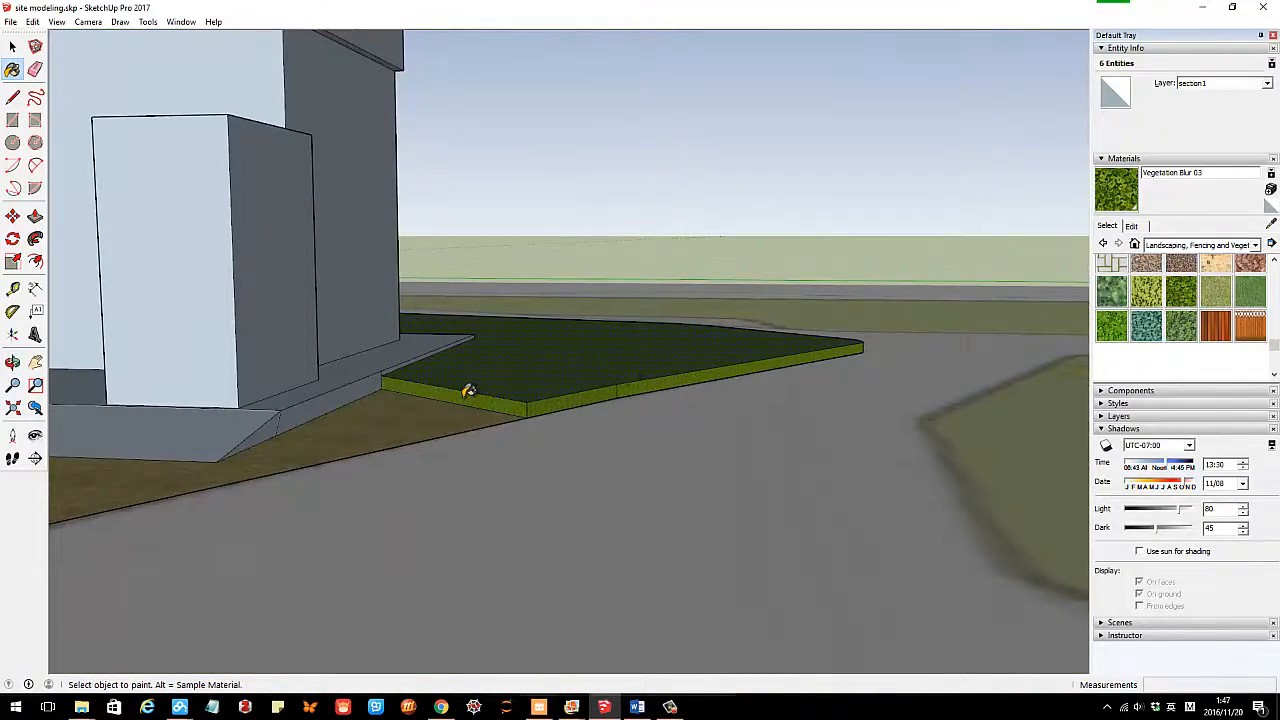
Stop painting and clear the selection of the painted platform faces.
key("space")
scroll(640, 383, "down", 6)
middle_click_drag(691, 374, 606, 456)
scroll(504, 410, "up", 2)
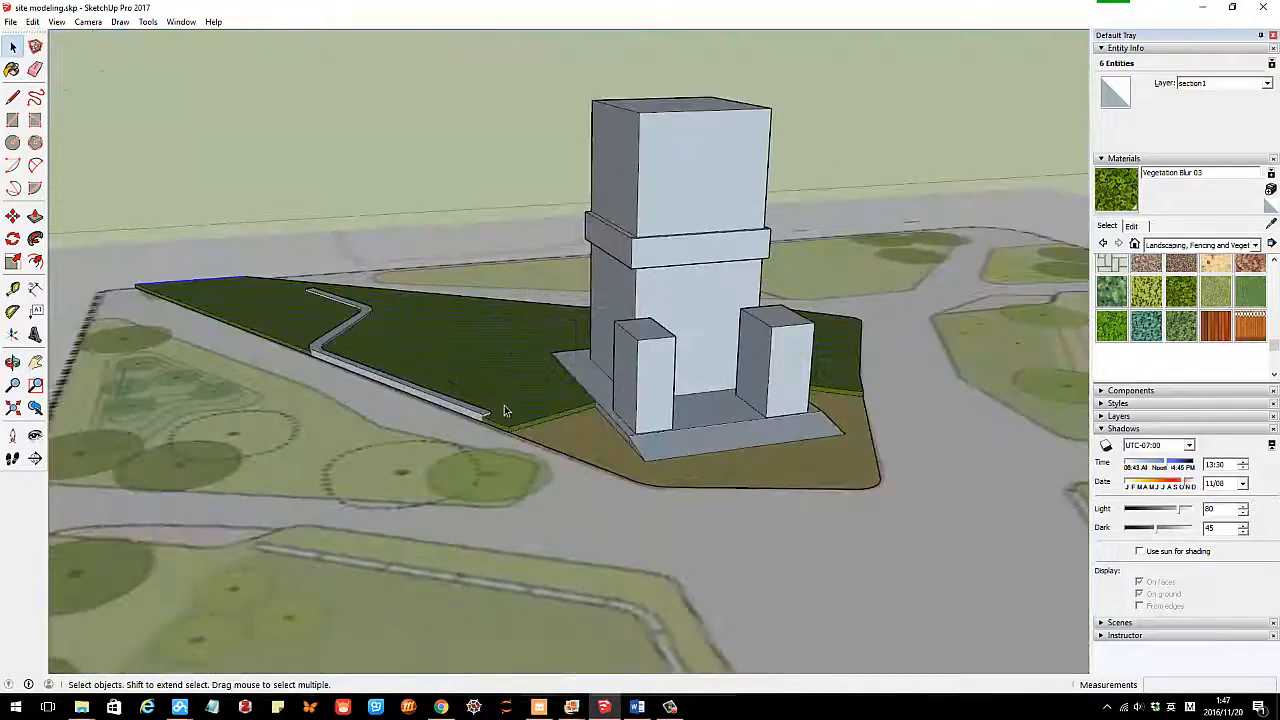
middle_click_drag(505, 410, 604, 422)
scroll(535, 380, "up", 2)
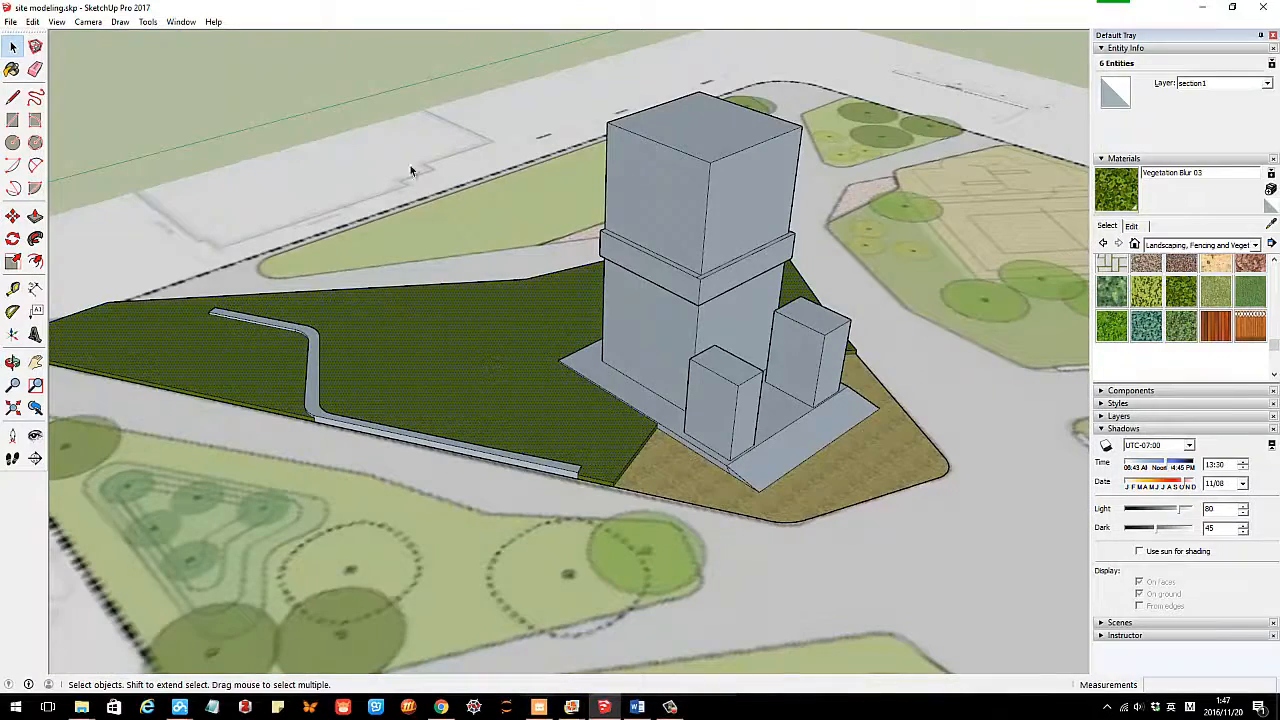
left_click(410, 170)
Select the platform's vegetation top face and set the Vegetation Blur 03 texture width to 3'.
left_click(489, 354)
middle_click_drag(858, 374, 845, 365)
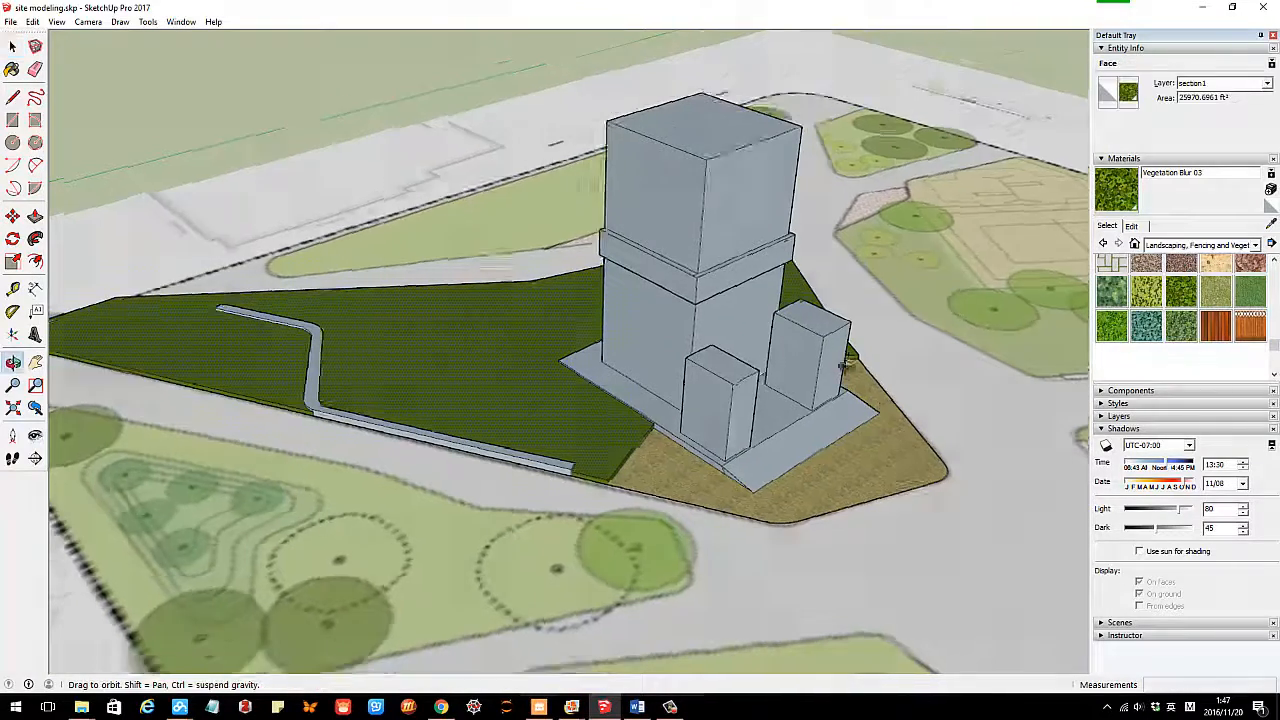
scroll(571, 393, "down", 2)
middle_click_drag(571, 393, 546, 357)
scroll(560, 385, "up", 2)
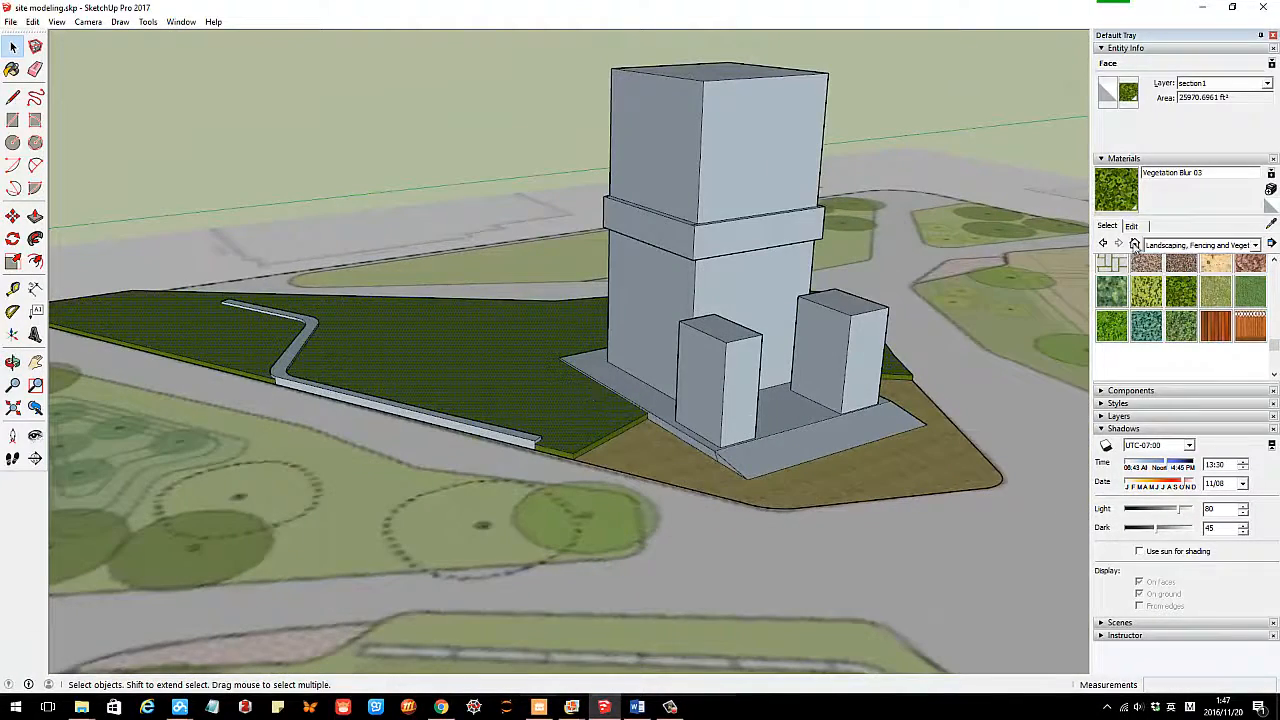
left_click(1131, 226)
double_click(1126, 378)
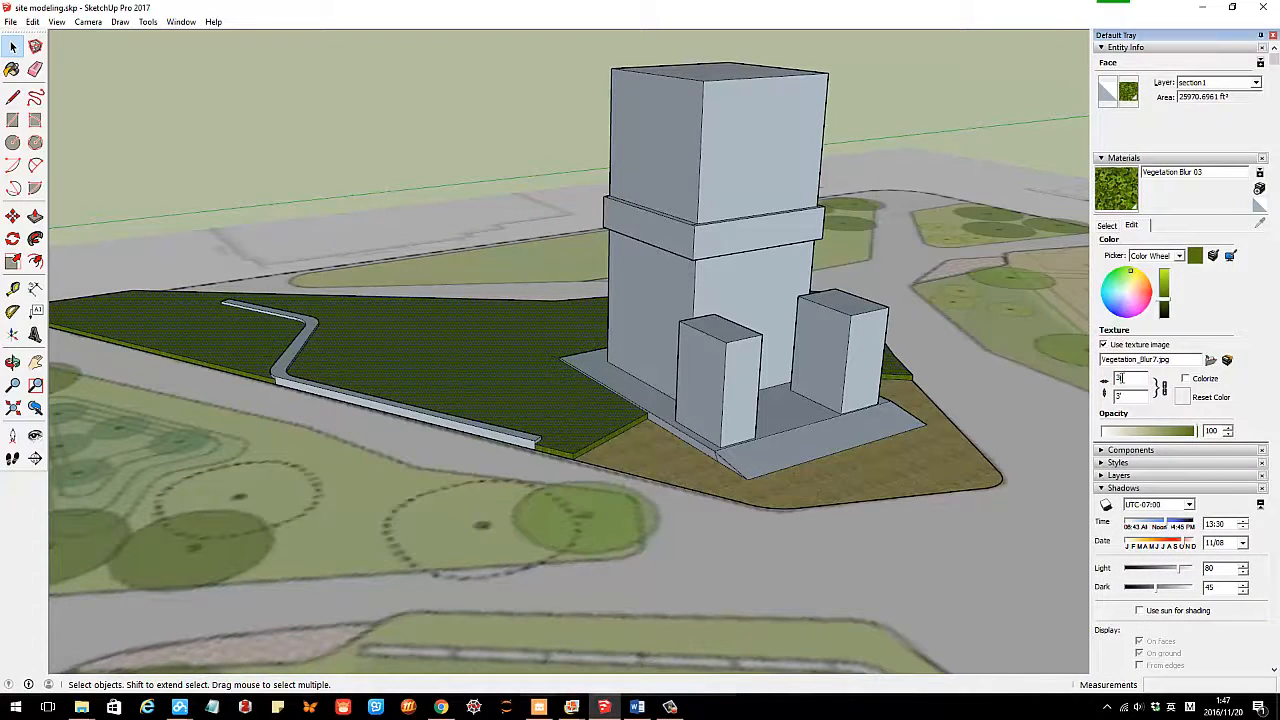
Set the Vegetation Blur 03 texture width to 5' and clear the edge selection.
middle_click_drag(548, 440, 666, 526)
scroll(672, 451, "up", 5)
middle_click_drag(672, 451, 597, 432)
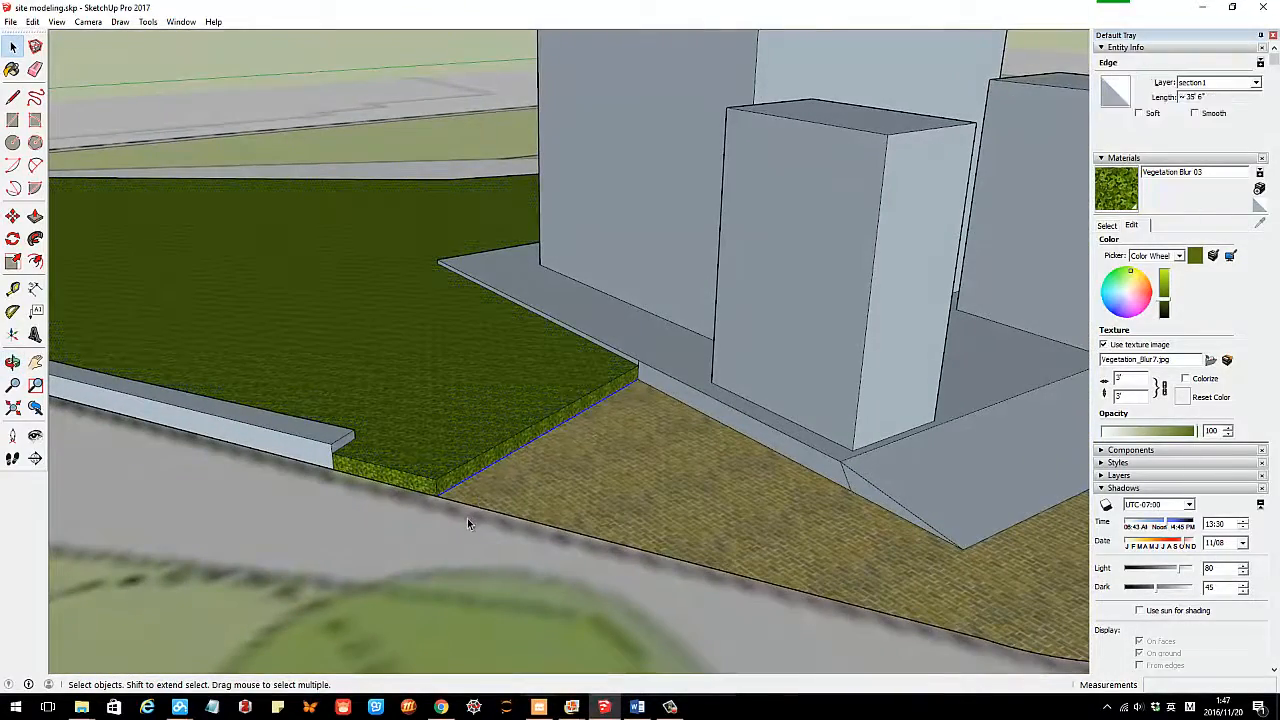
left_click_drag(1131, 378, 1103, 378)
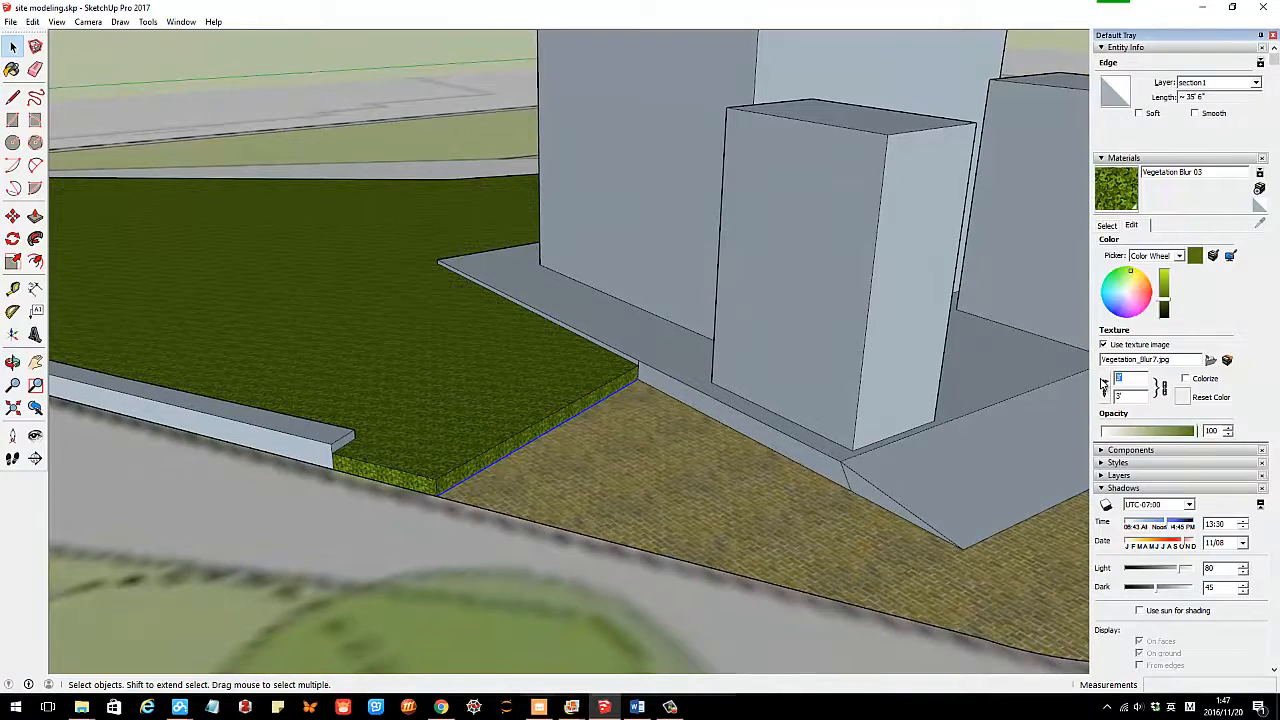
type("5")
key("Return")
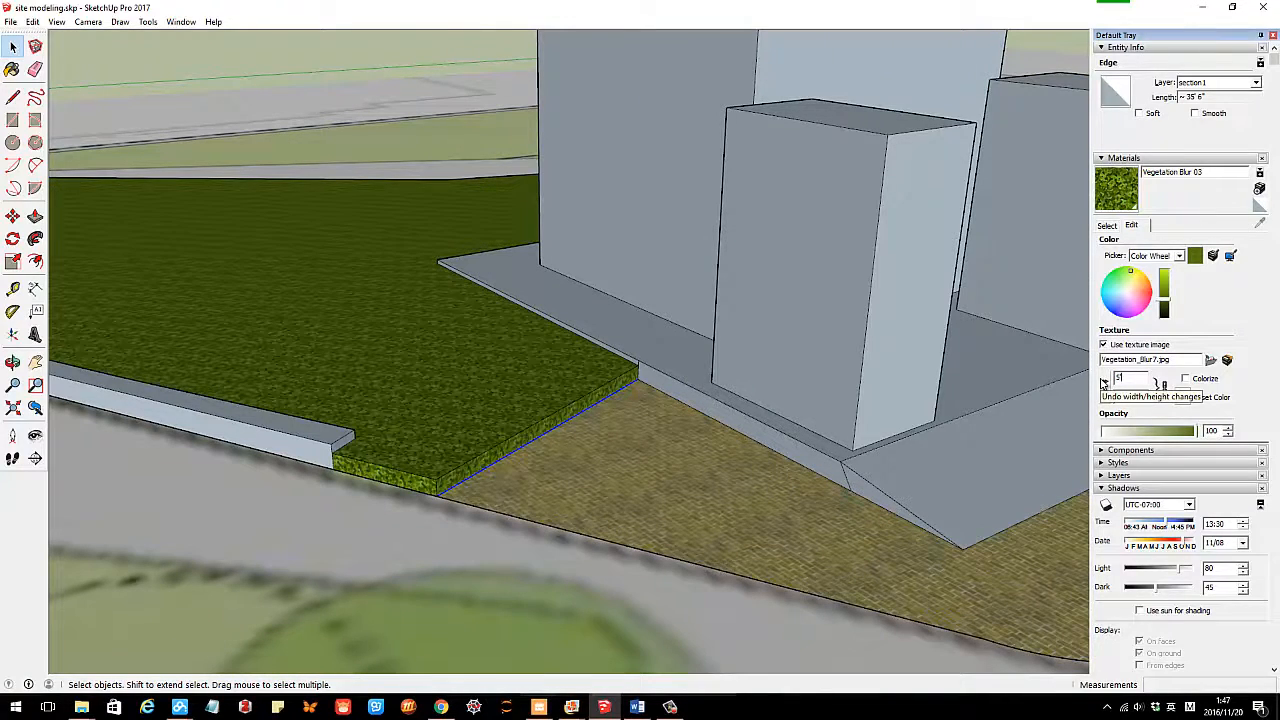
scroll(646, 371, "down", 5)
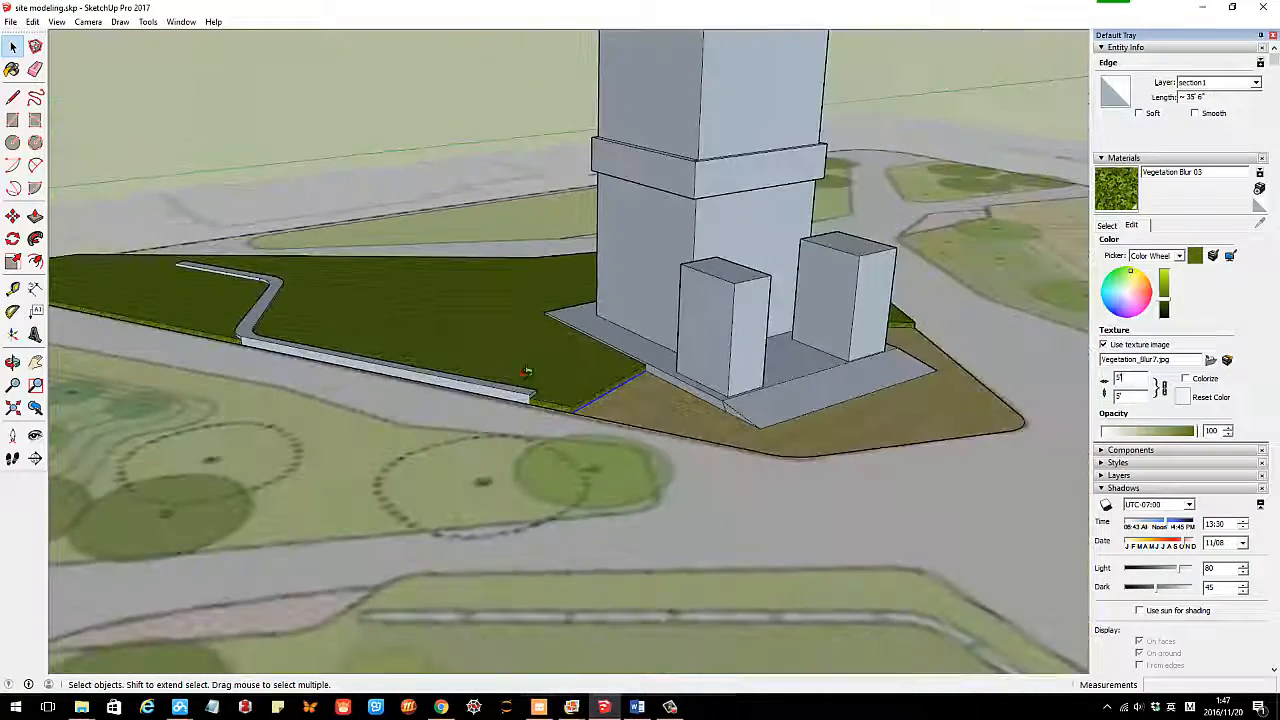
middle_click_drag(529, 369, 466, 384)
left_click(336, 82)
Draw a horizontal window rectangle of about 164 square feet on the tower's lower wall facing the lawn, below the projecting band.
scroll(530, 298, "down", 4)
scroll(673, 329, "up", 2)
middle_click_drag(676, 329, 775, 286)
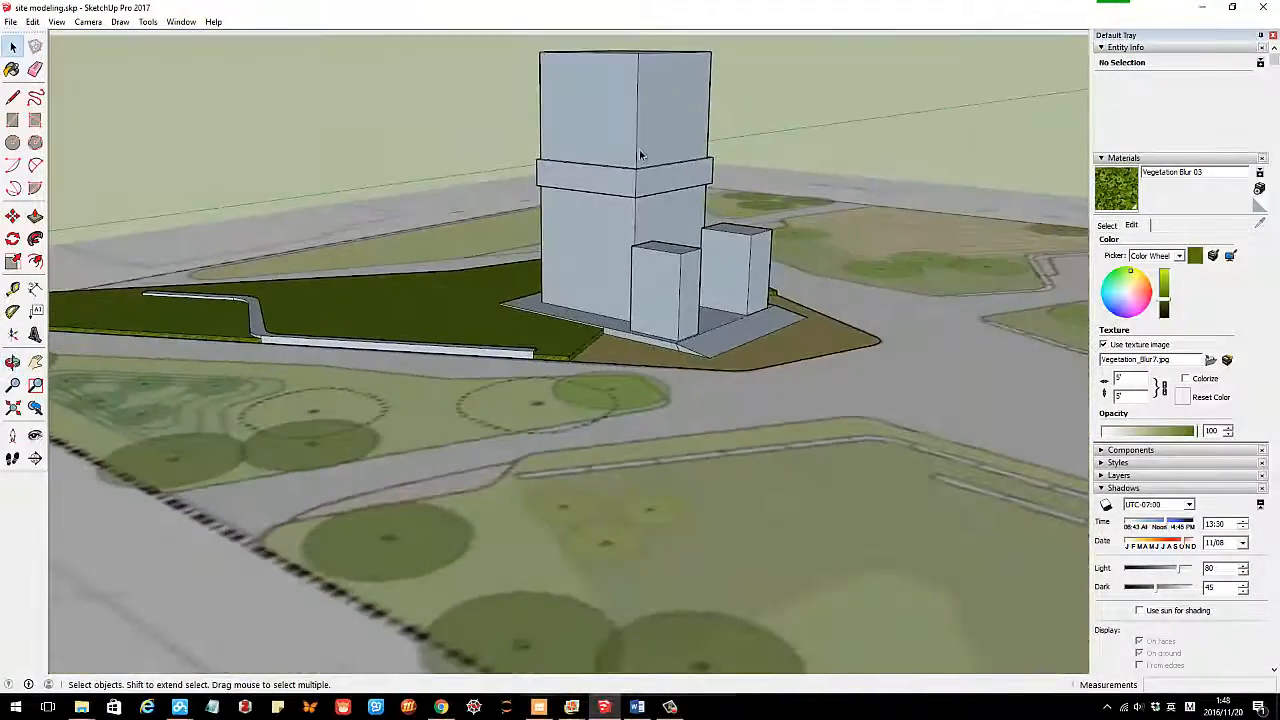
middle_click_drag(657, 204, 705, 237)
left_click(12, 120)
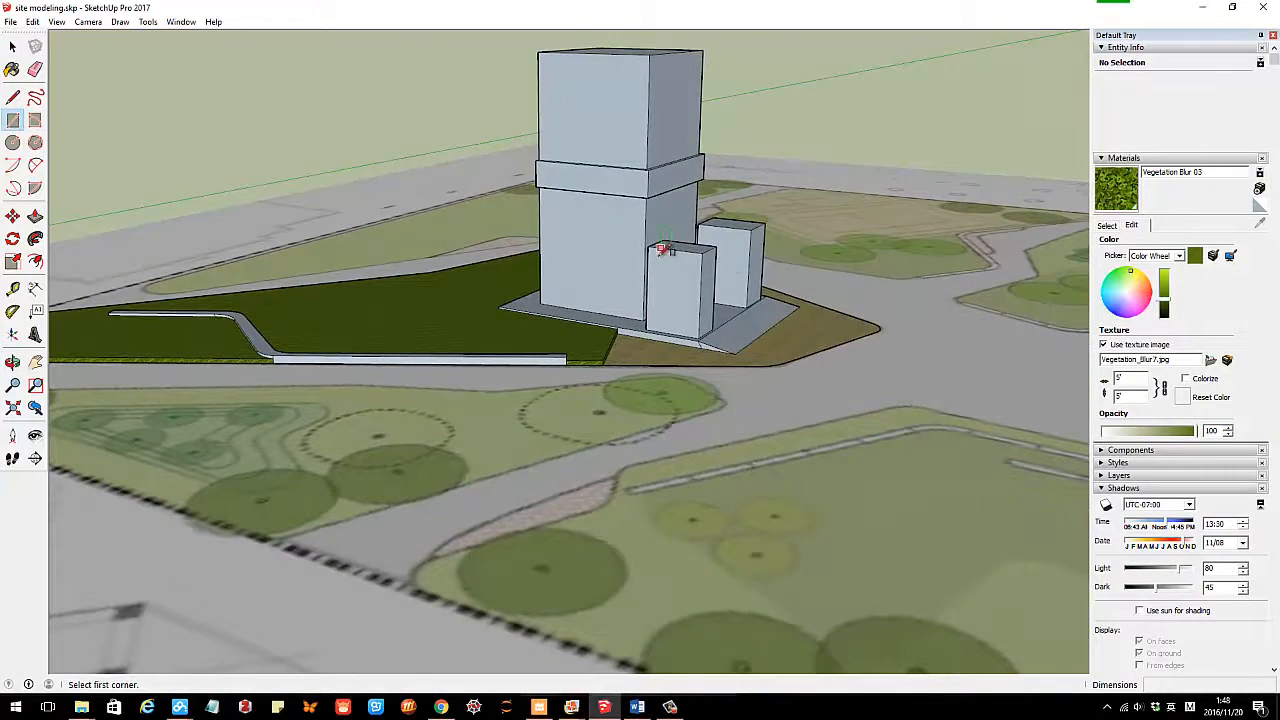
middle_click_drag(717, 302, 650, 340)
scroll(575, 230, "up", 3)
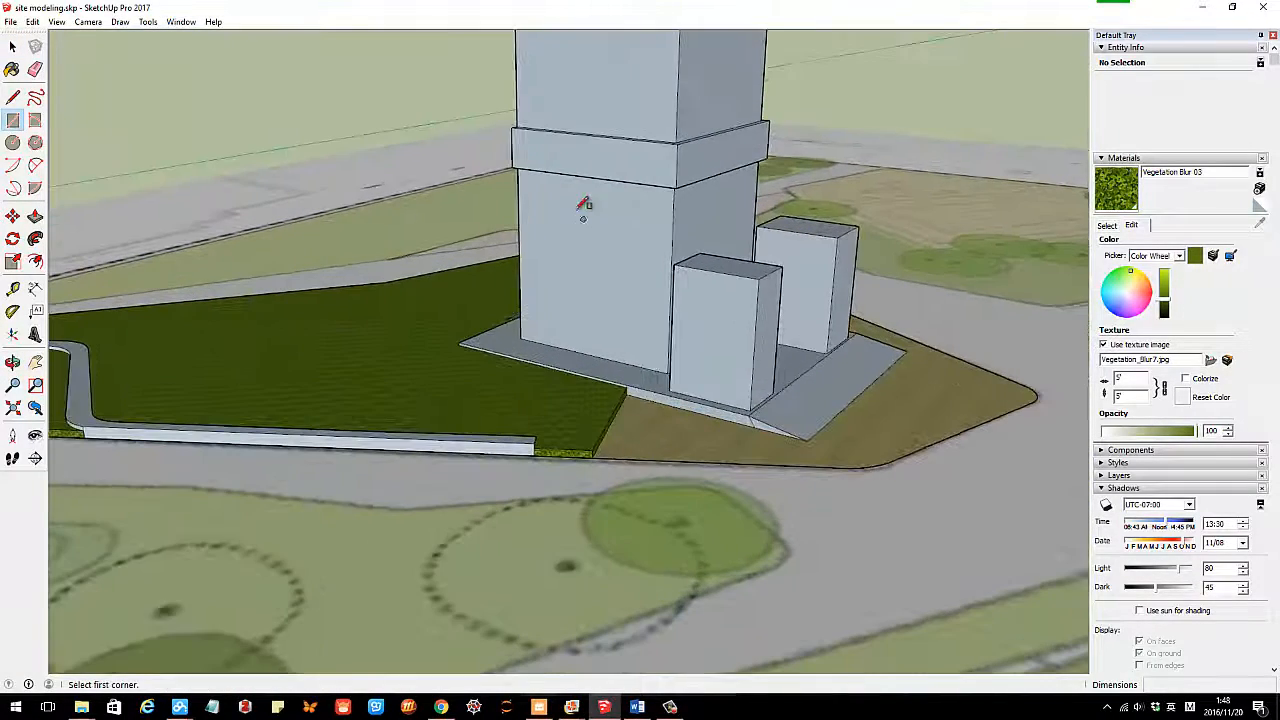
left_click(567, 204)
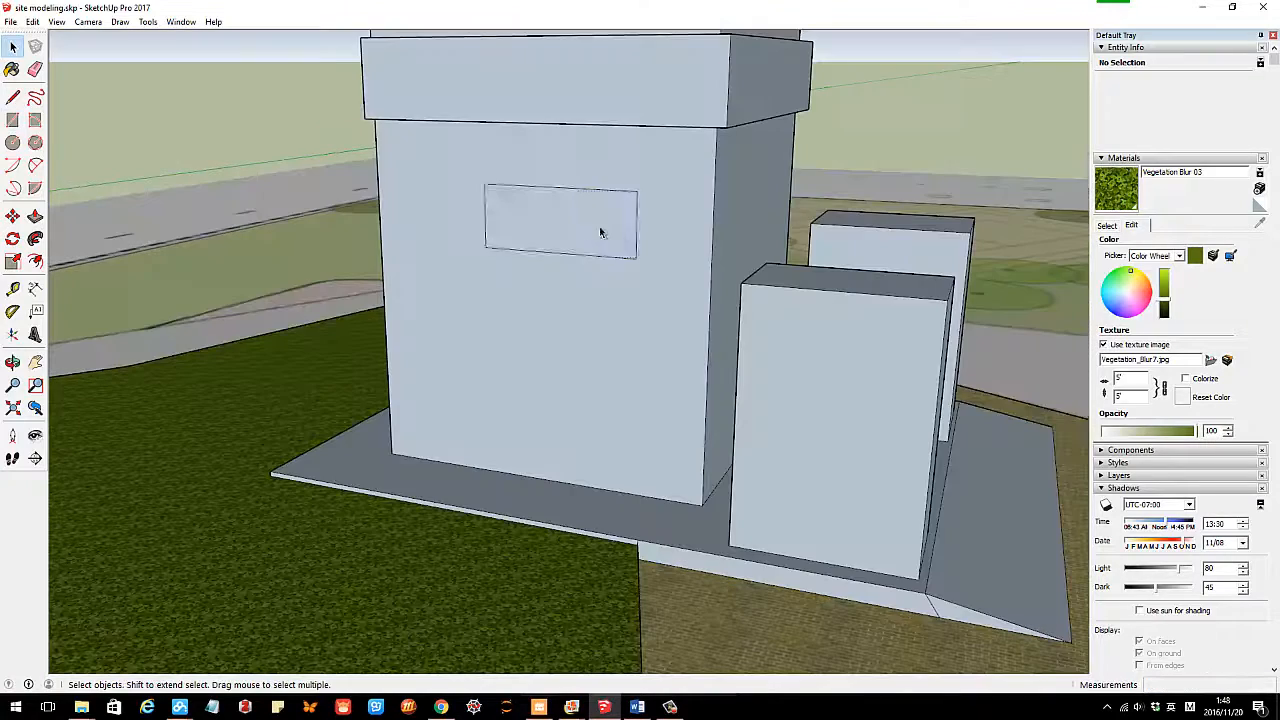
Paint the window rectangle with Translucent Glass Tinted from the Glass and Mirrors materials and clear the selection.
left_click(580, 227)
middle_click_drag(682, 214, 622, 212)
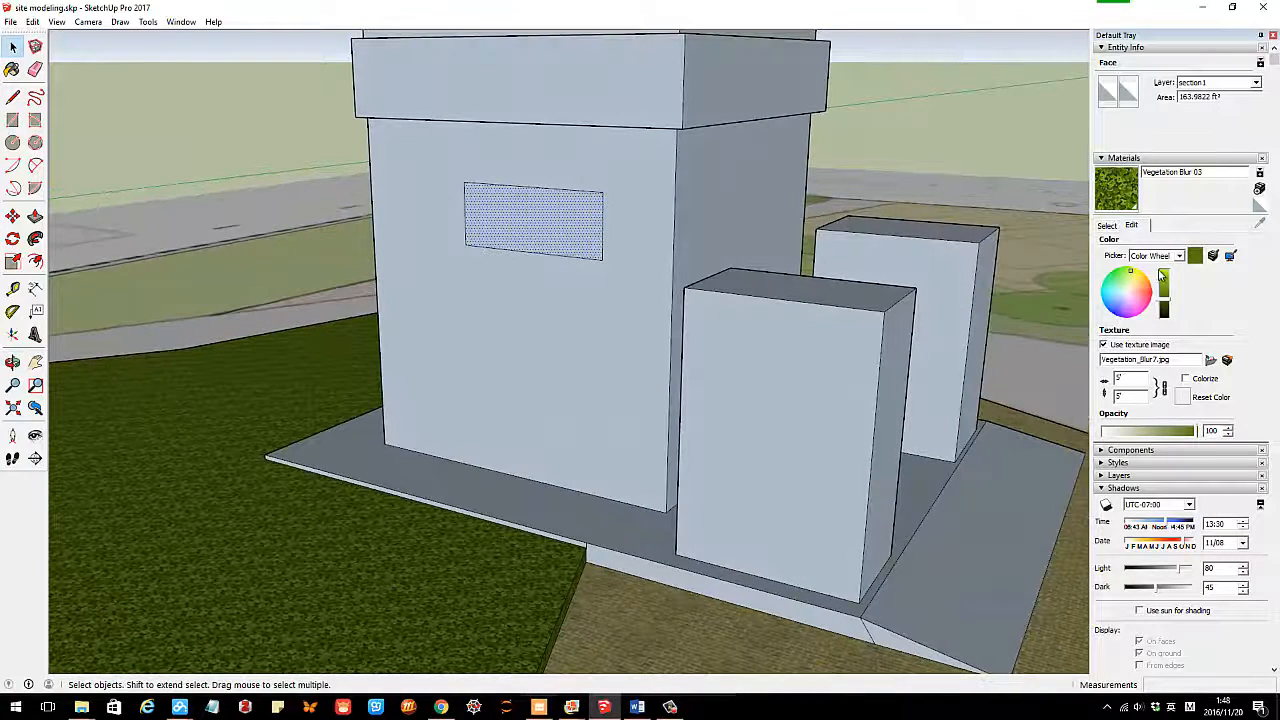
left_click(1108, 226)
left_click(1208, 246)
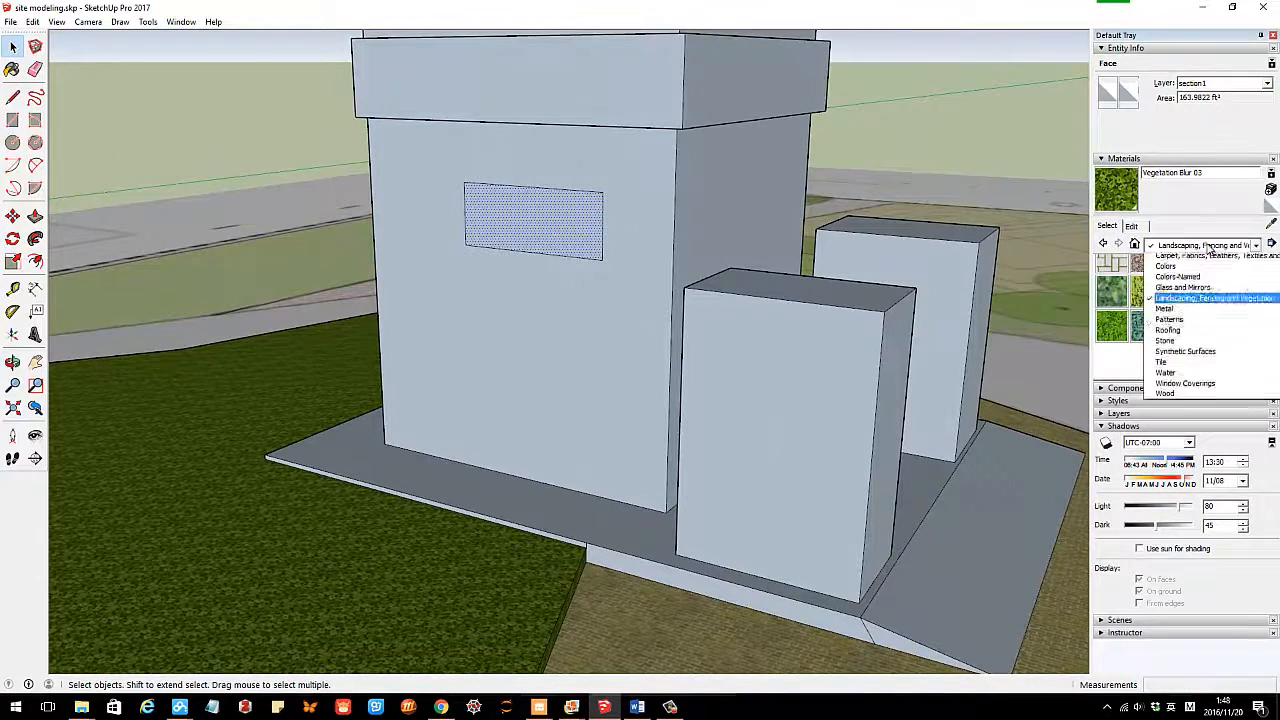
left_click(1178, 312)
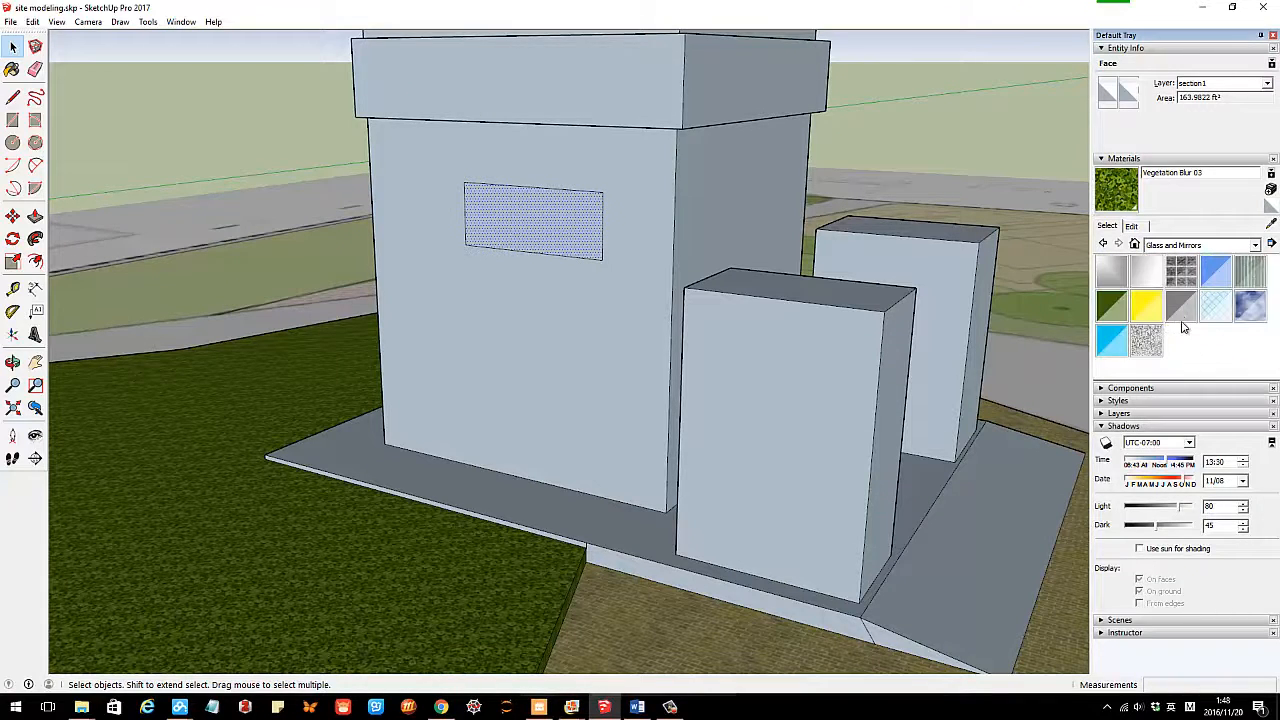
left_click(1110, 340)
left_click(552, 220)
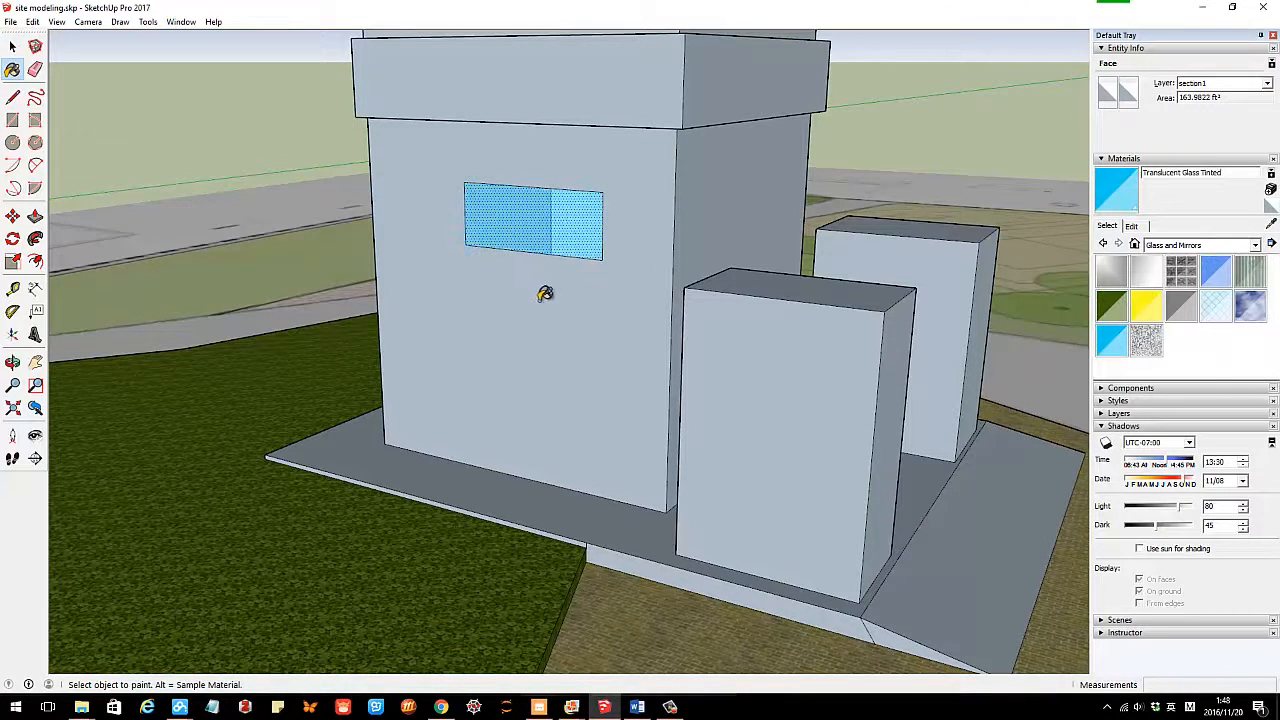
key("space")
scroll(598, 313, "down", 3)
middle_click_drag(598, 309, 688, 286)
scroll(688, 286, "down", 2)
left_click(811, 212)
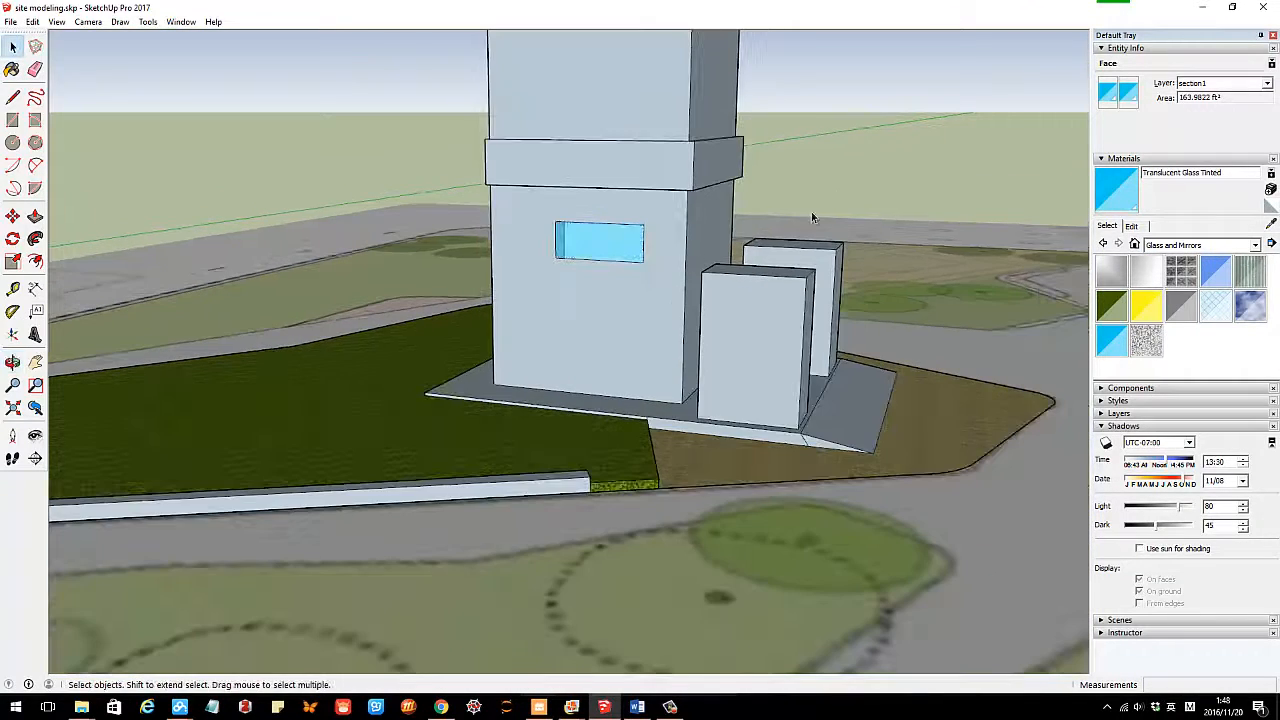
Examine the tower with its glass window and the textured ground surfaces from several distances and angles.
scroll(708, 312, "down", 2)
middle_click_drag(740, 333, 654, 367)
scroll(610, 347, "down", 2)
scroll(411, 383, "up", 3)
scroll(506, 394, "down", 5)
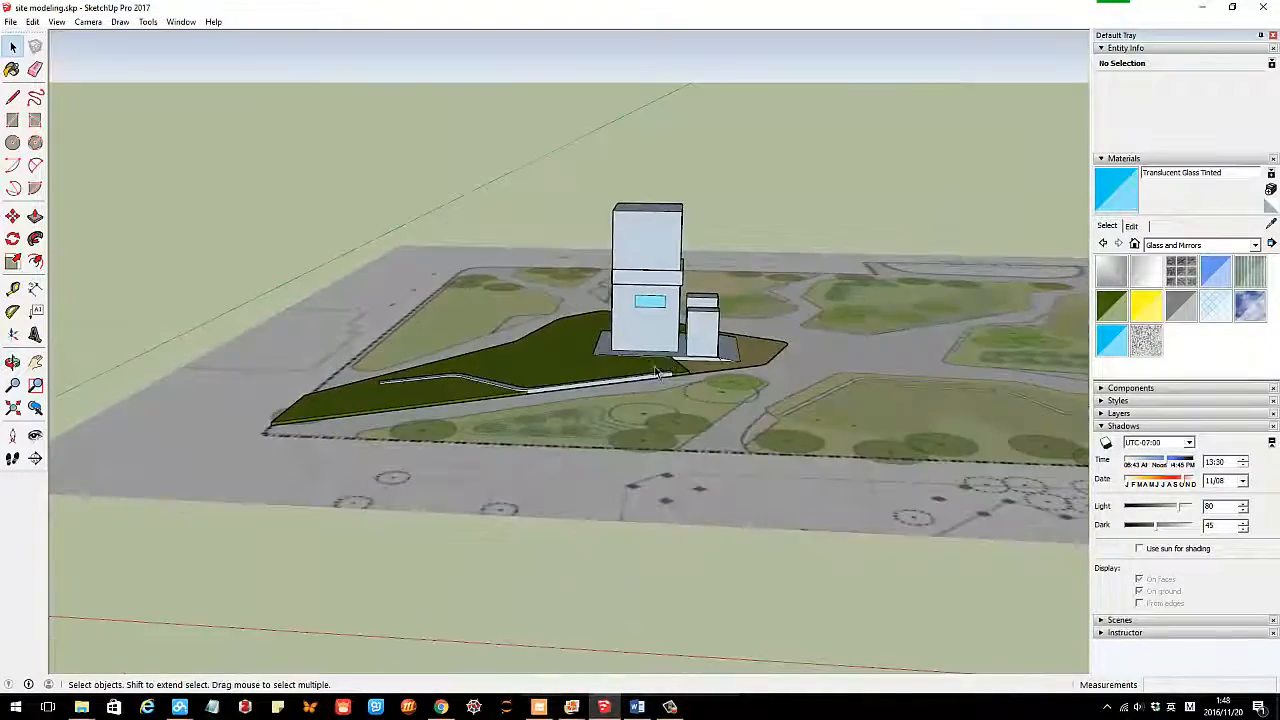
scroll(666, 370, "up", 2)
mouse_move(582, 389)
middle_mouse_down()
mouse_move(686, 322)
mouse_move(572, 410)
middle_mouse_up()
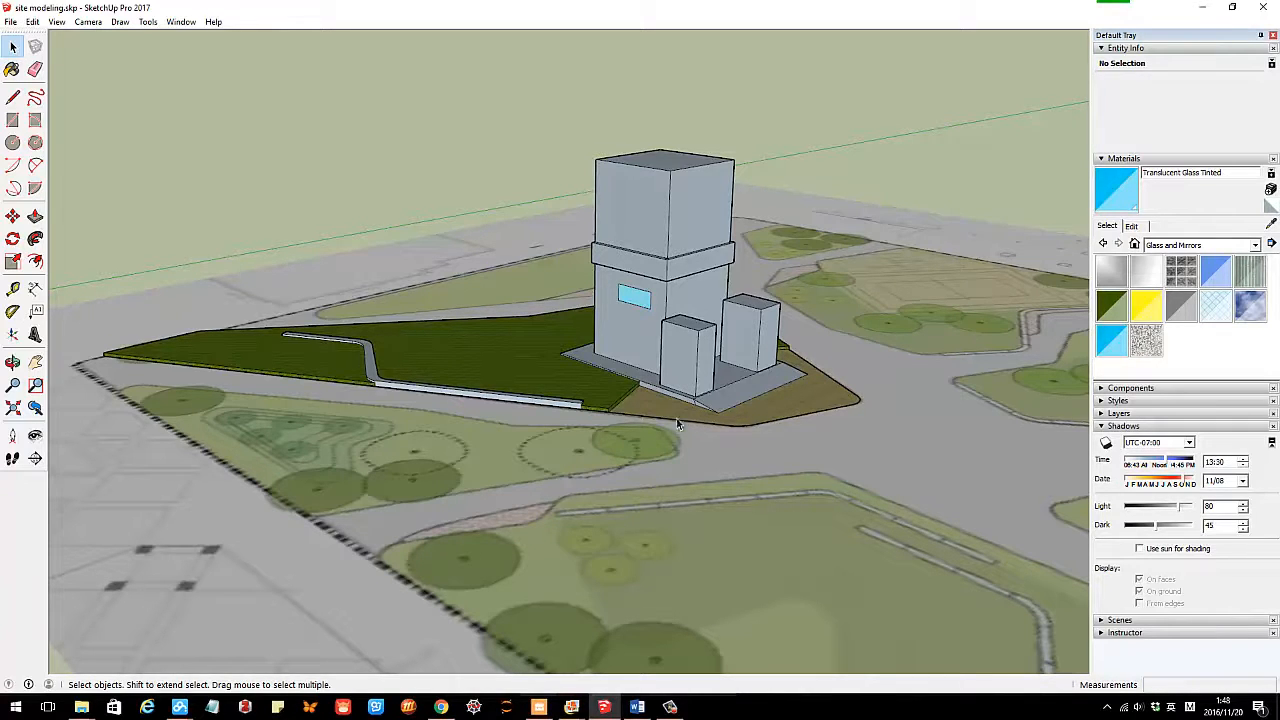
middle_click_drag(677, 424, 677, 201)
scroll(677, 201, "up", 2)
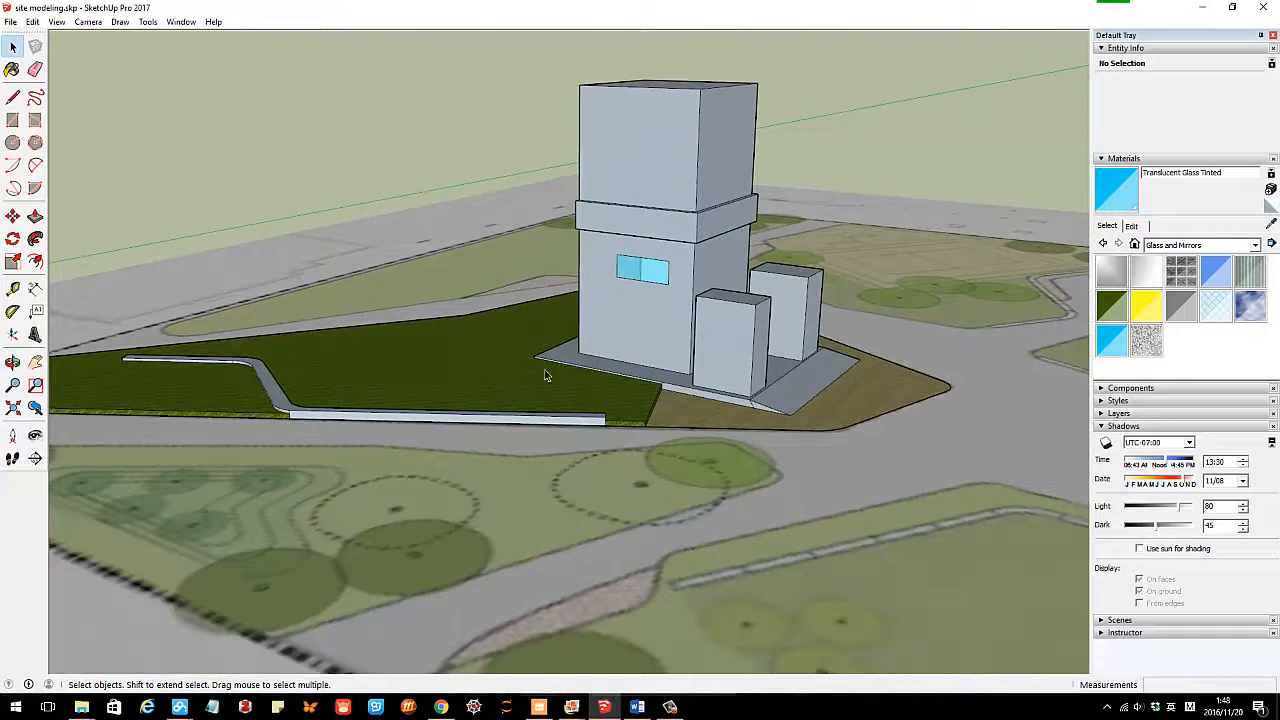
key("a")
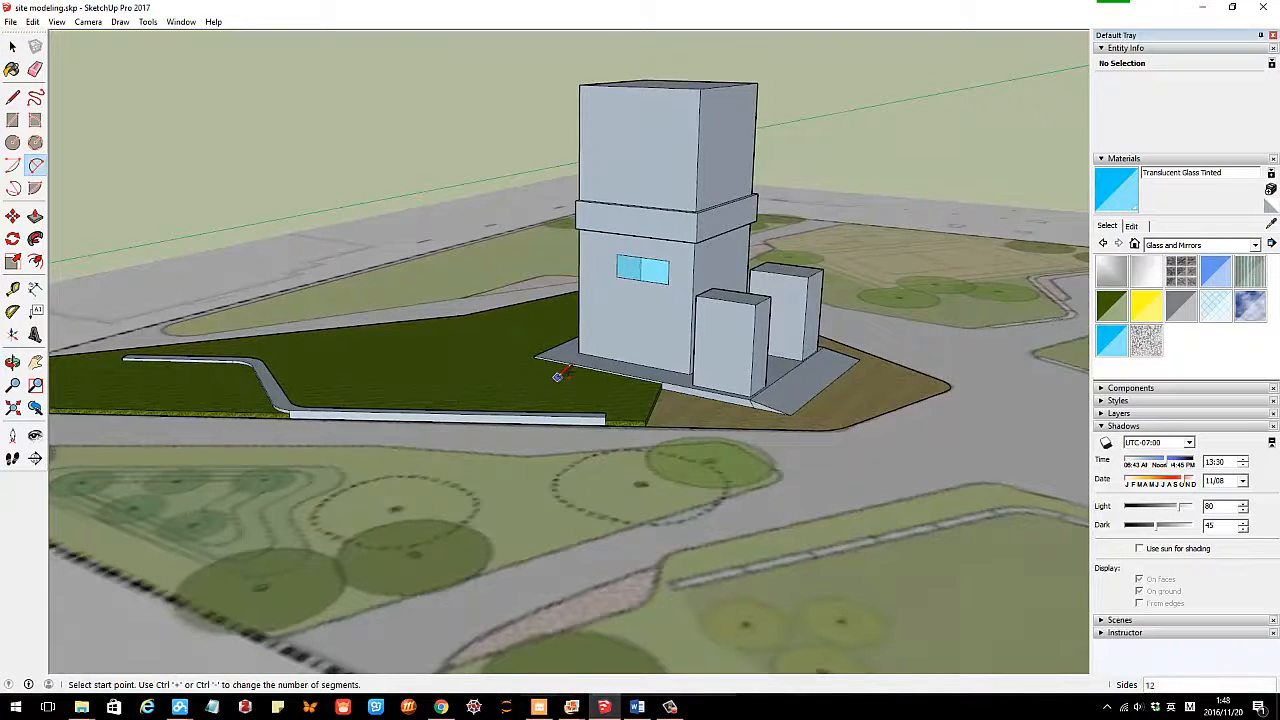
key("space")
middle_click_drag(493, 377, 996, 361)
left_click(645, 370)
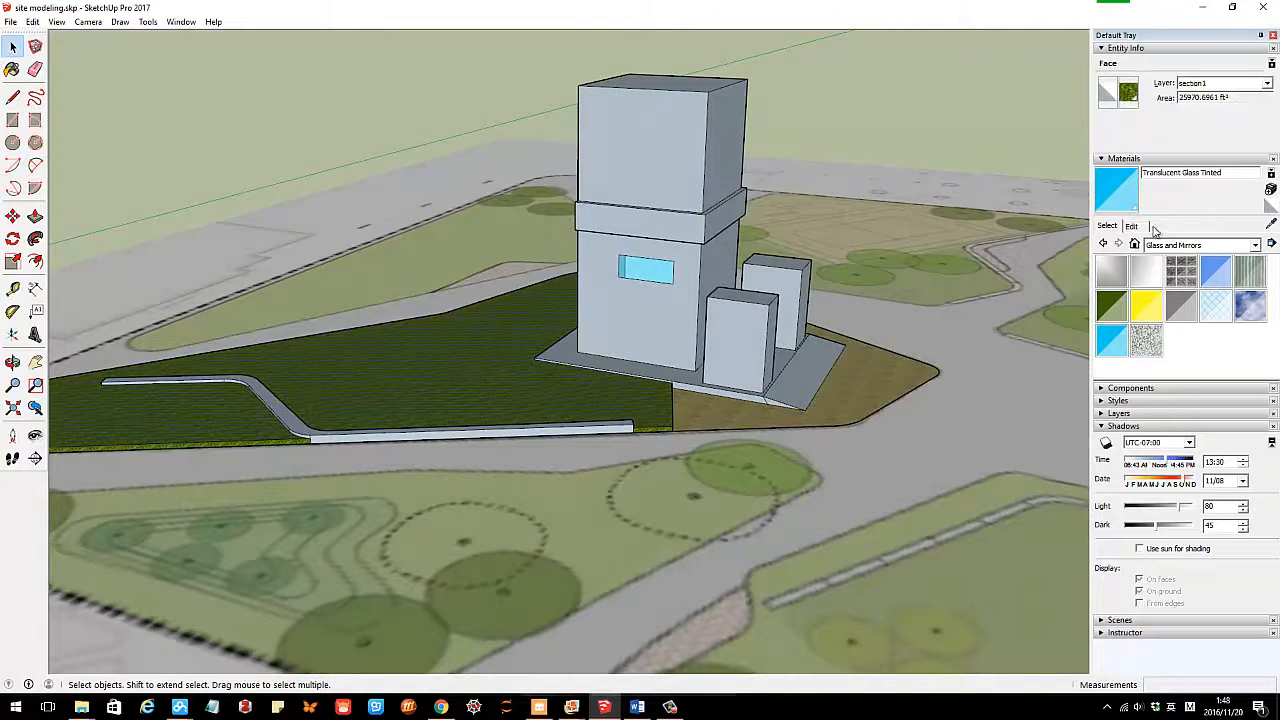
scroll(622, 360, "down", 2)
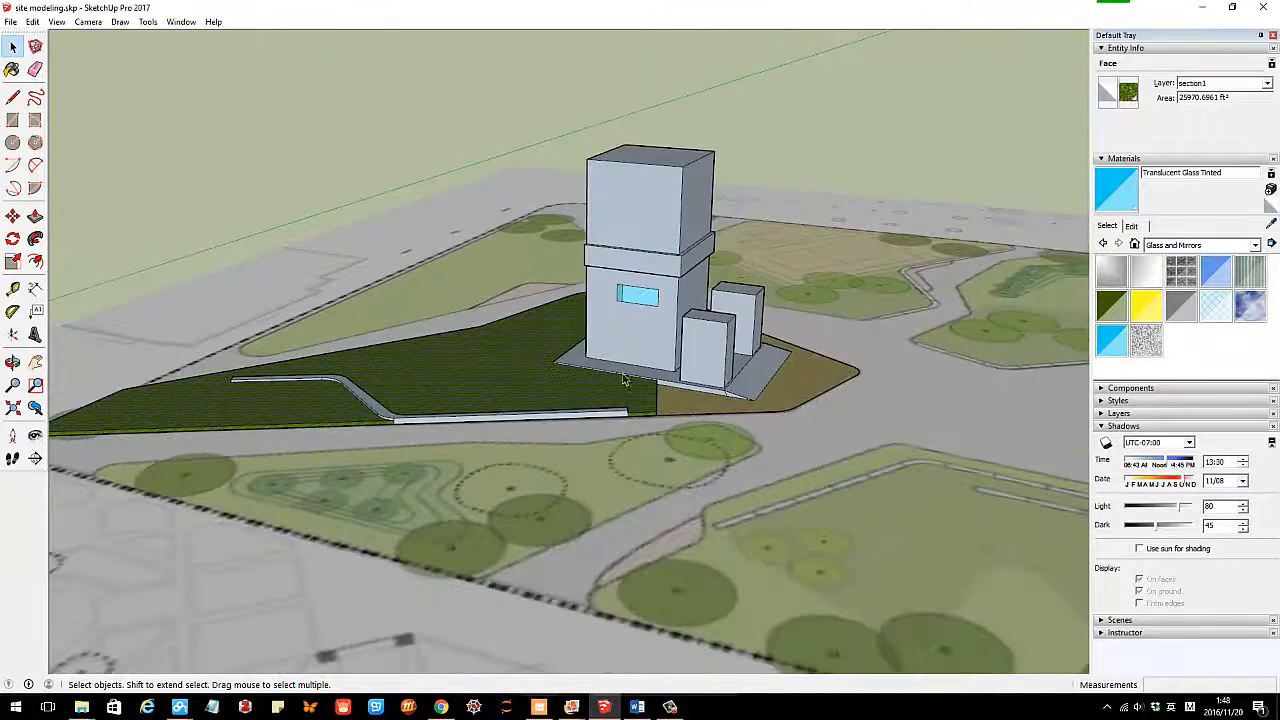
middle_click_drag(454, 246, 491, 255)
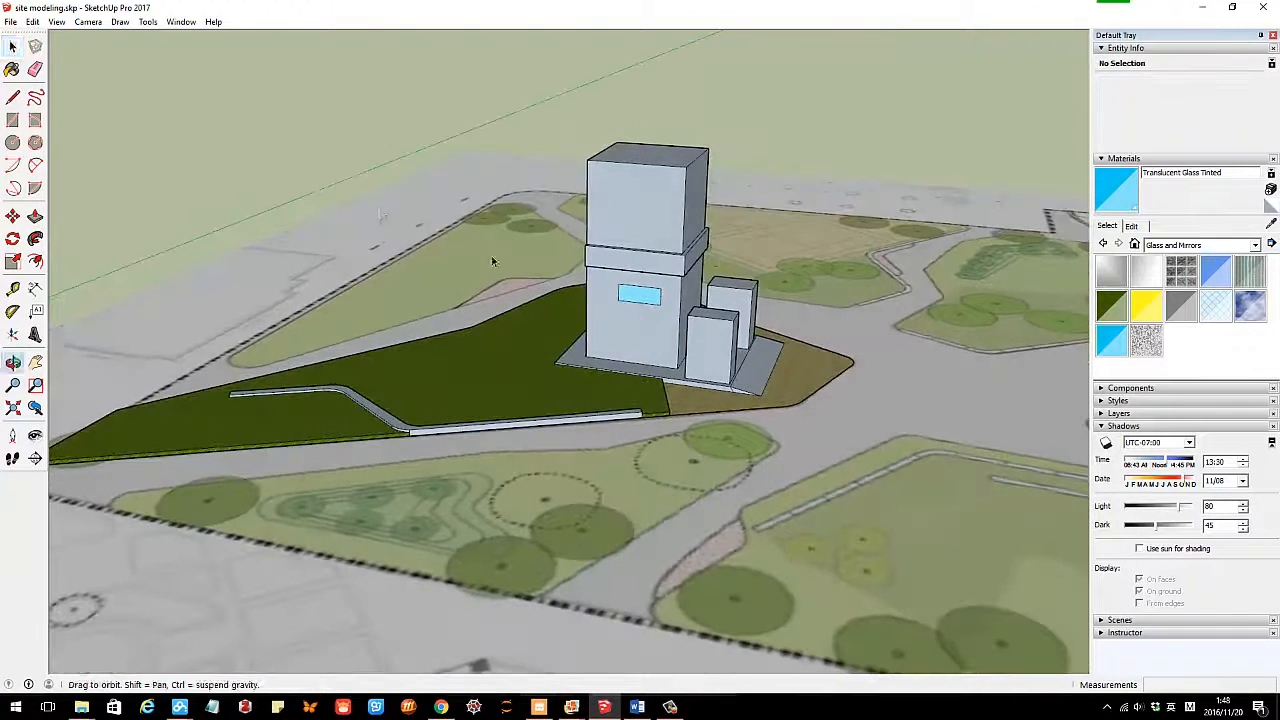
Switch the model display to the X-ray face style and check the site plan beneath the platform and tower.
left_click(56, 21)
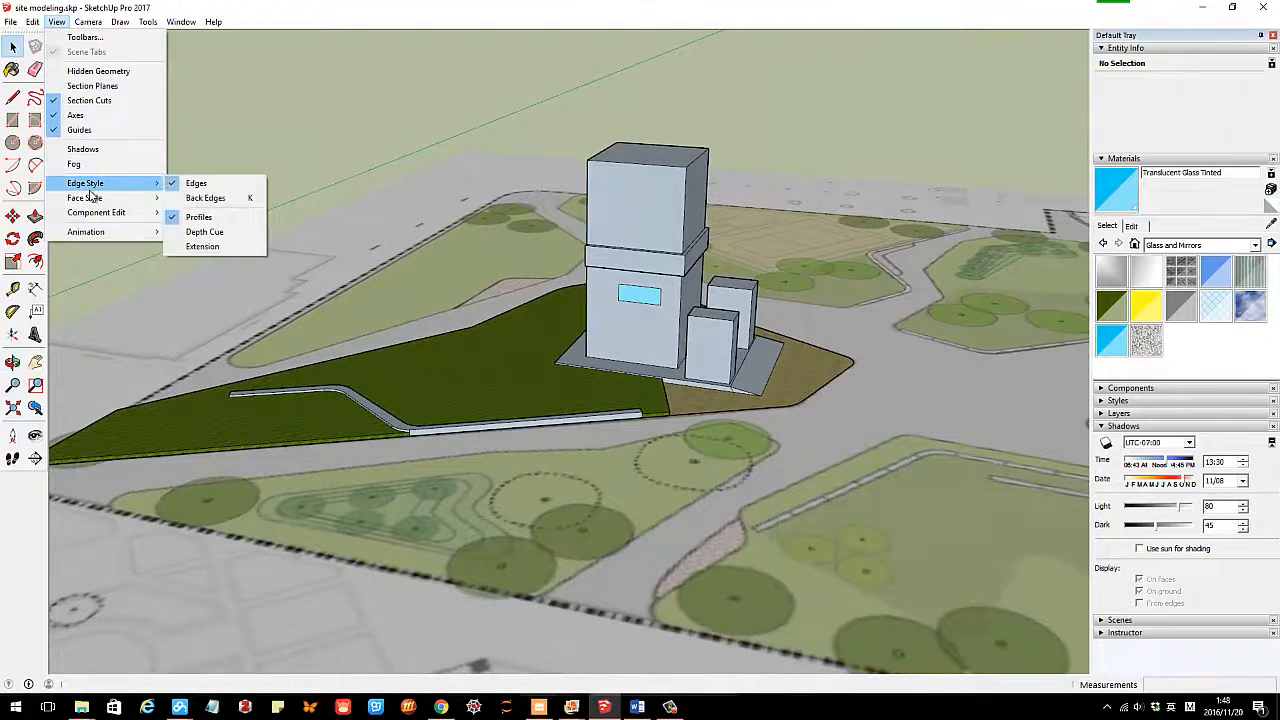
mouse_move(153, 203)
left_click(196, 198)
mouse_move(560, 350)
middle_mouse_down()
mouse_move(640, 337)
mouse_move(535, 388)
mouse_move(477, 380)
mouse_move(584, 345)
middle_mouse_up()
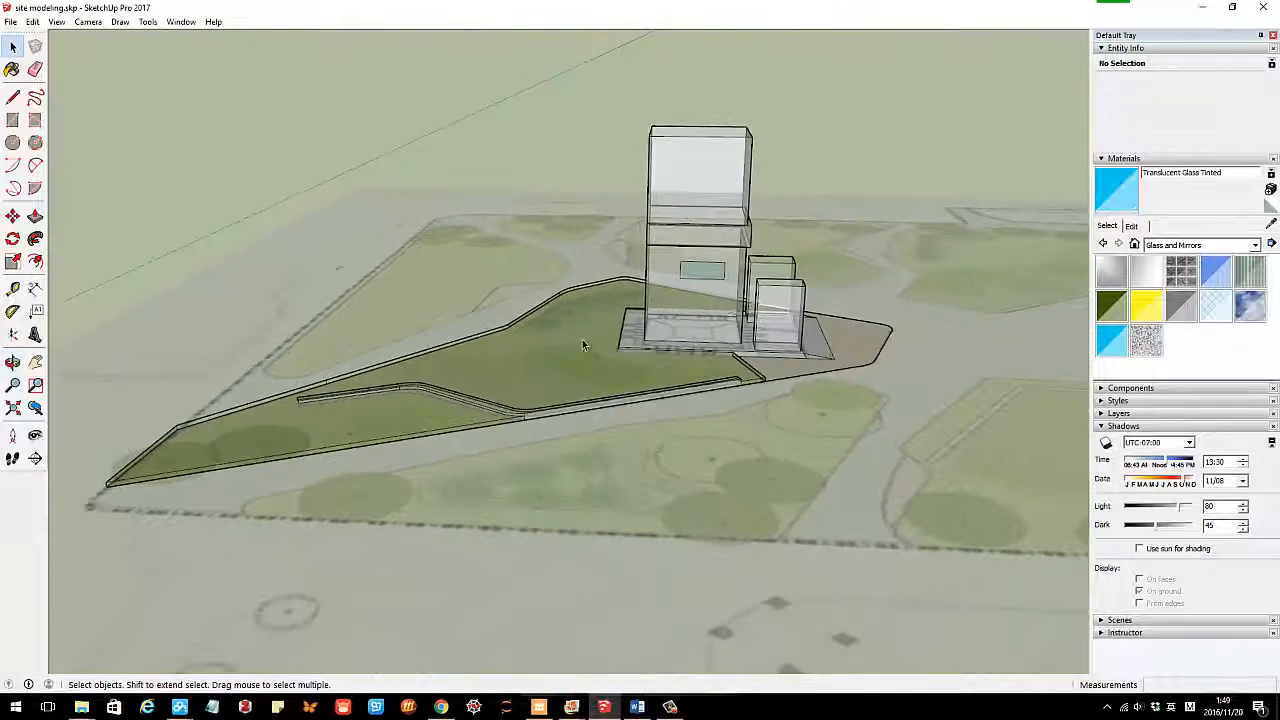
middle_click_drag(686, 436, 250, 449)
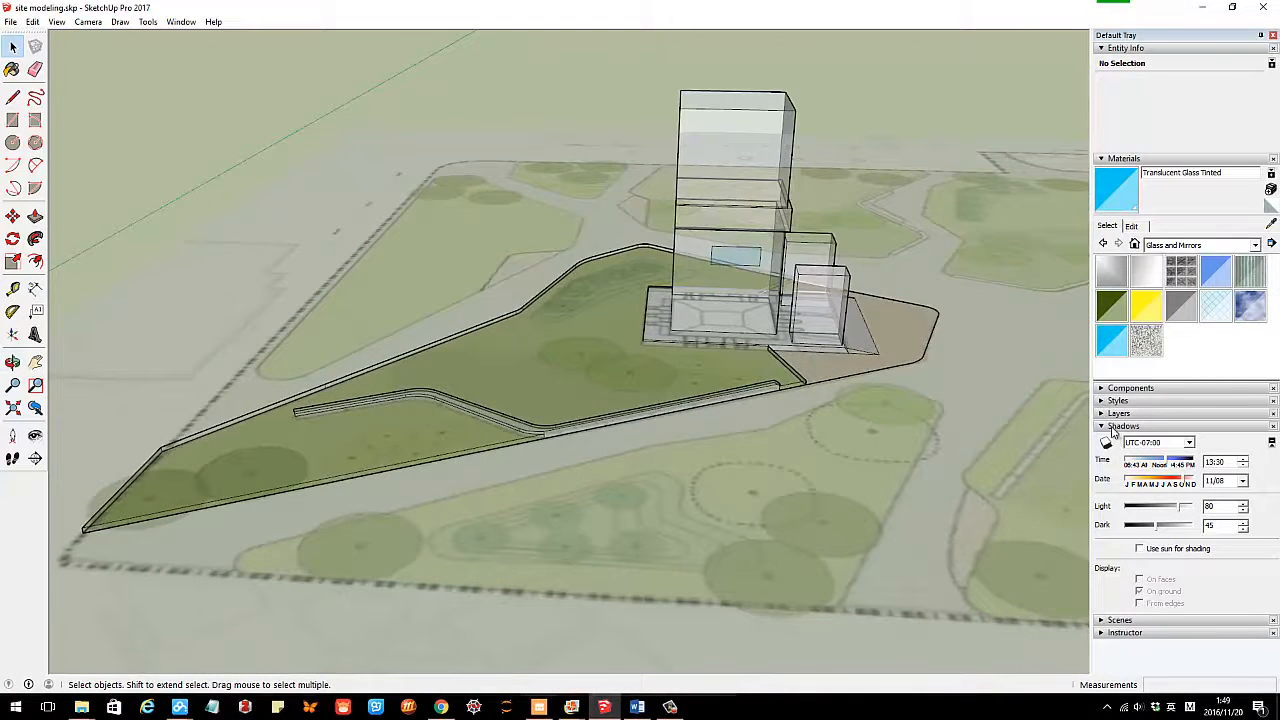
Browse the 3D Warehouse component collections for landscape items and open the Plants collection by SketchUp.
left_click(1112, 388)
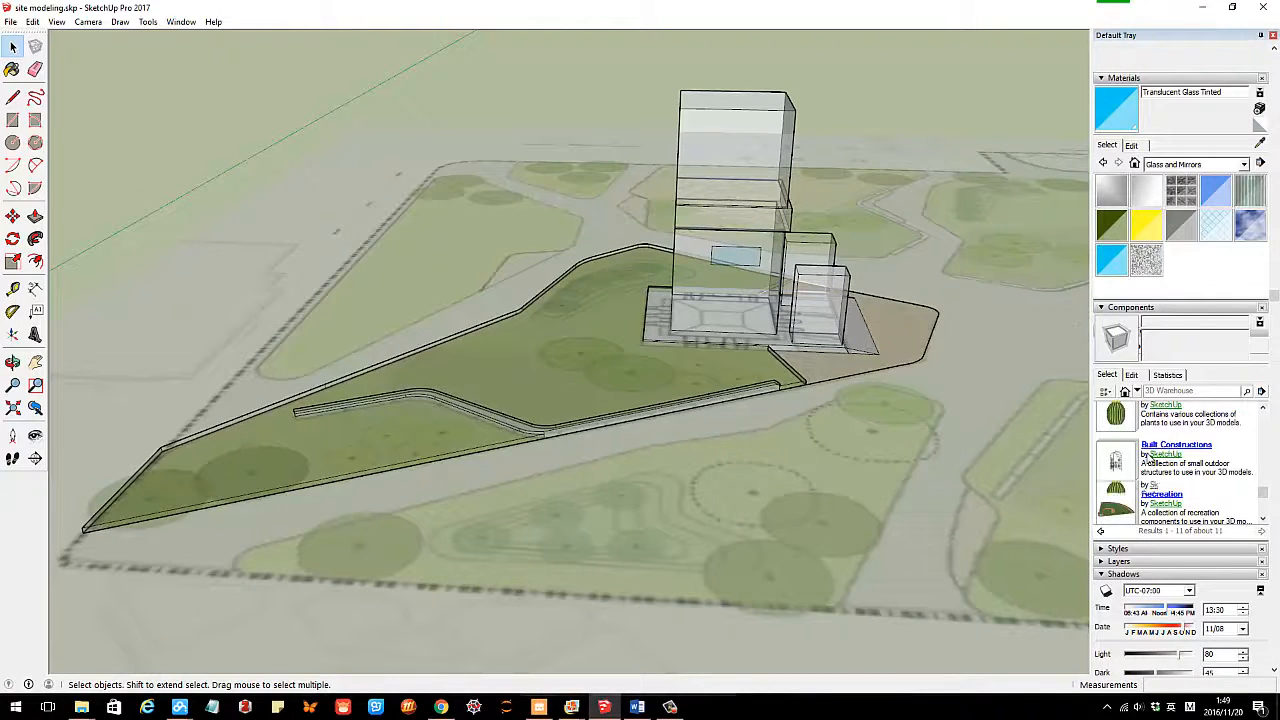
scroll(1160, 460, "up", 3)
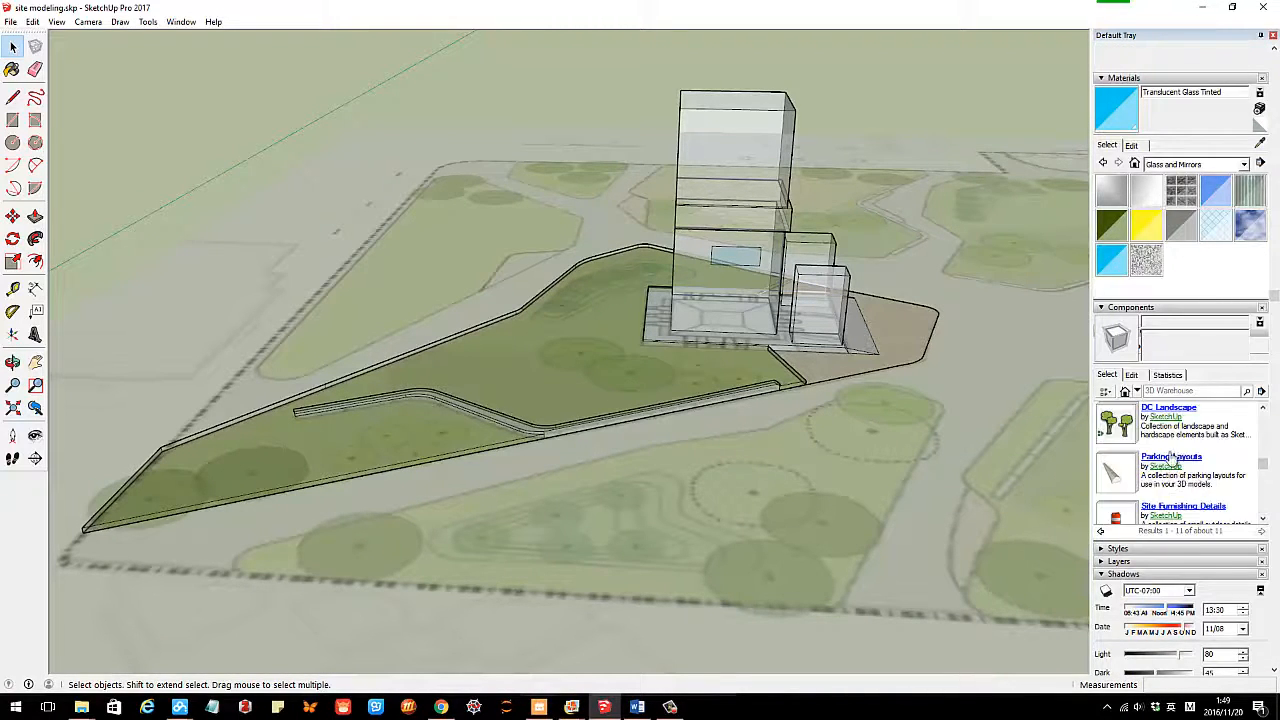
scroll(1172, 458, "down", 3)
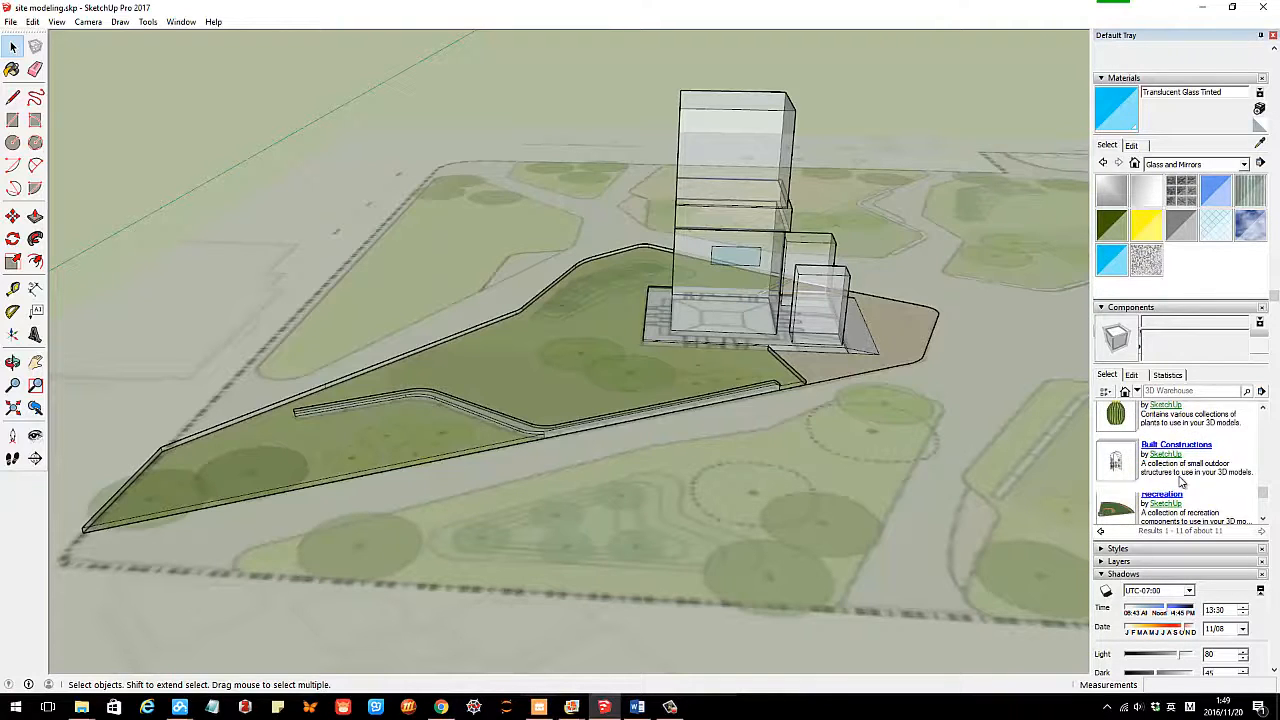
scroll(1182, 478, "up", 3)
scroll(1181, 467, "up", 1)
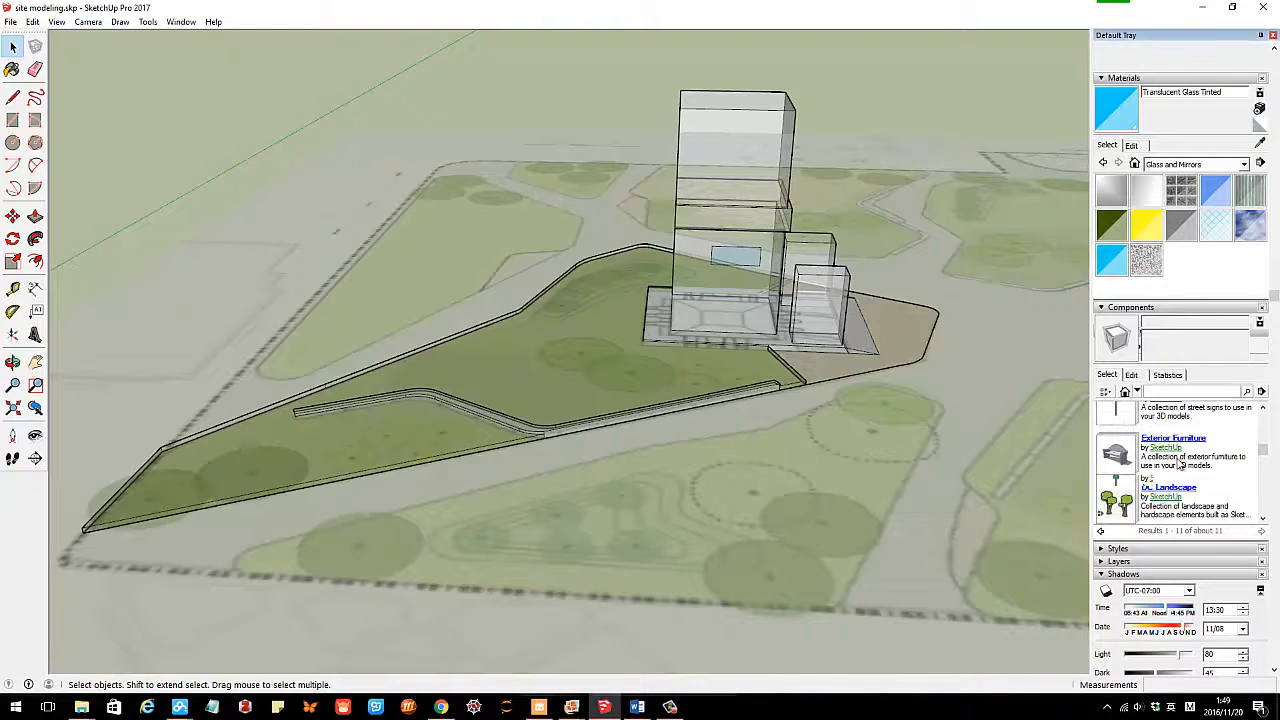
scroll(1181, 465, "up", 1)
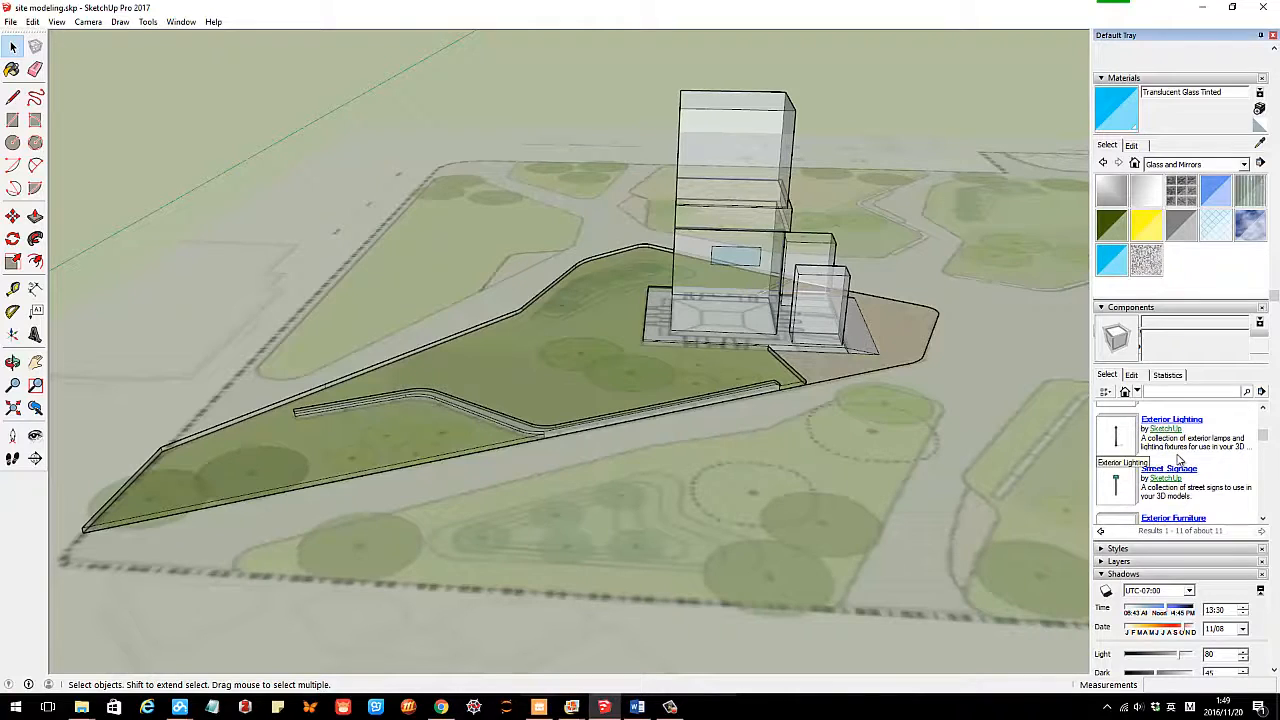
scroll(1180, 458, "down", 5)
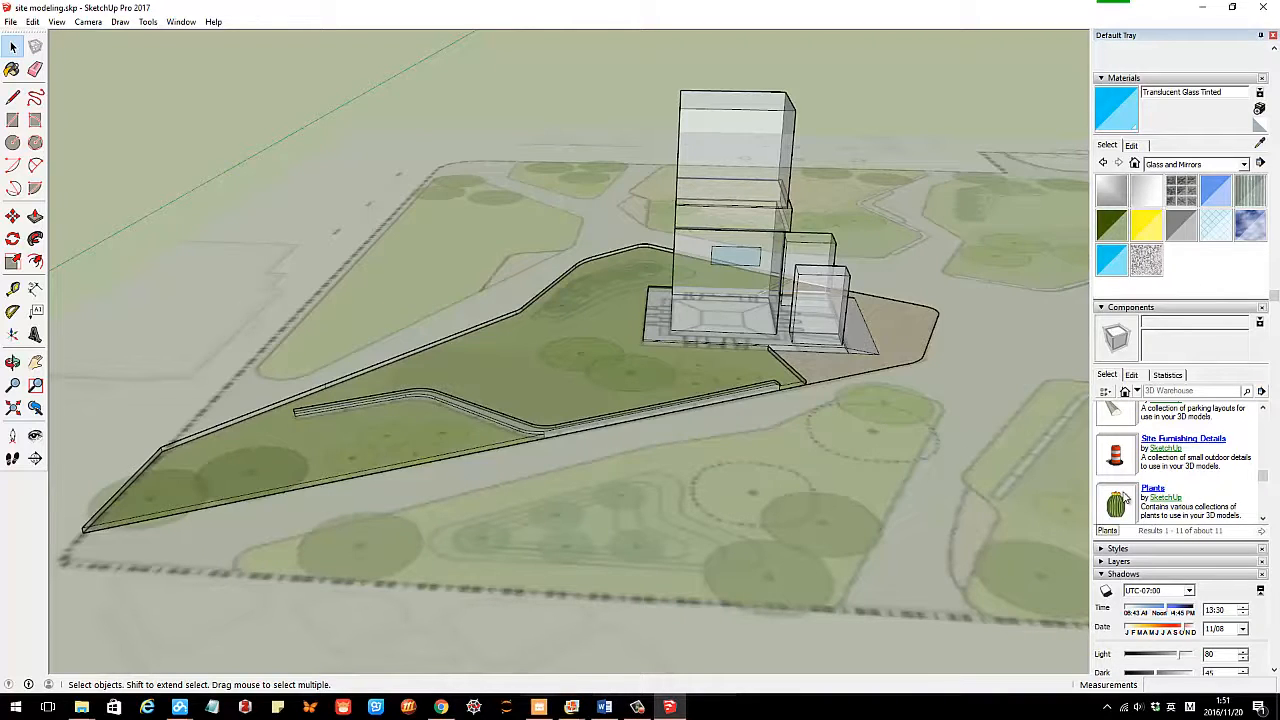
left_click(1154, 489)
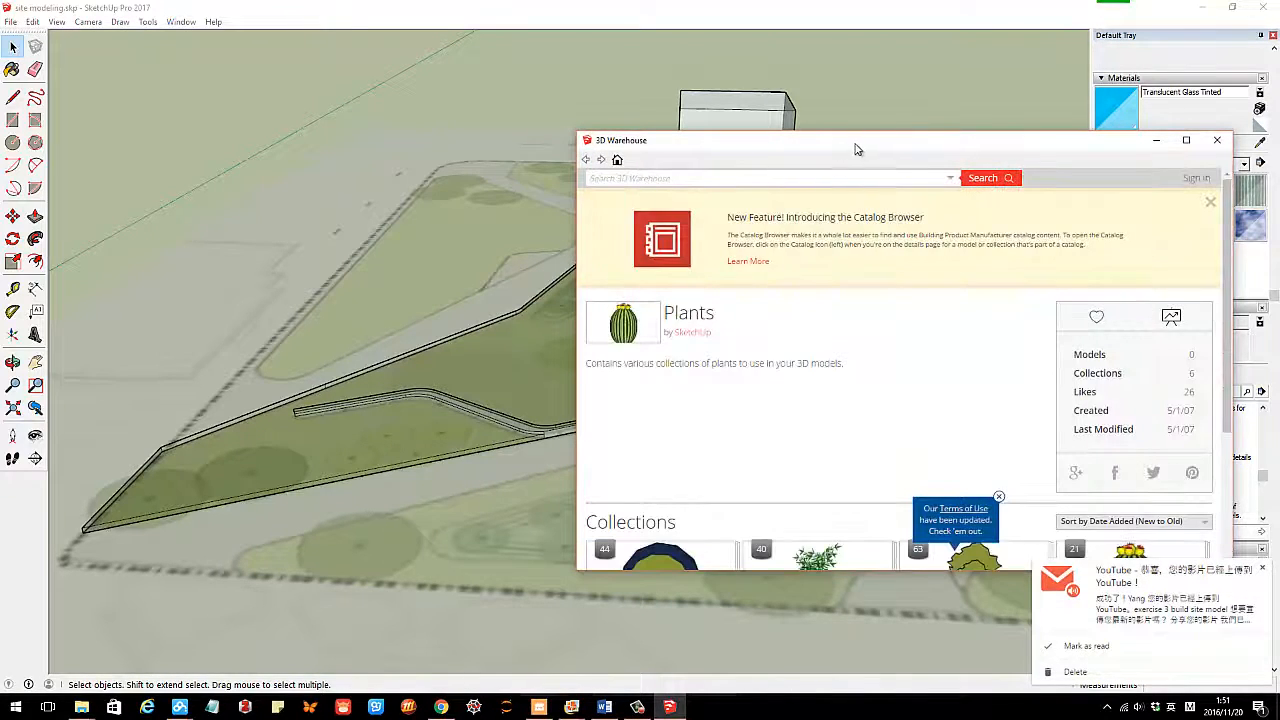
Search the 3D Warehouse for "pine", look through the results and go back to the Plants collection.
left_click_drag(855, 149, 593, 143)
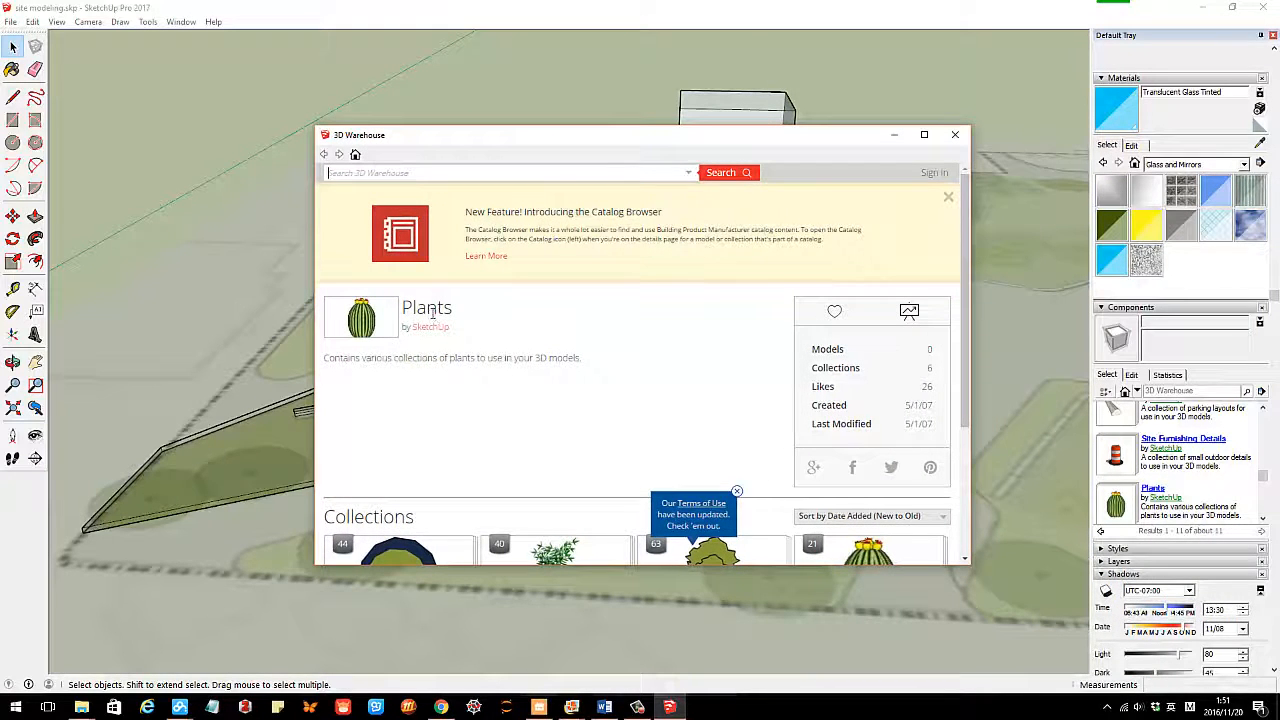
scroll(622, 416, "down", 3)
scroll(760, 437, "up", 3)
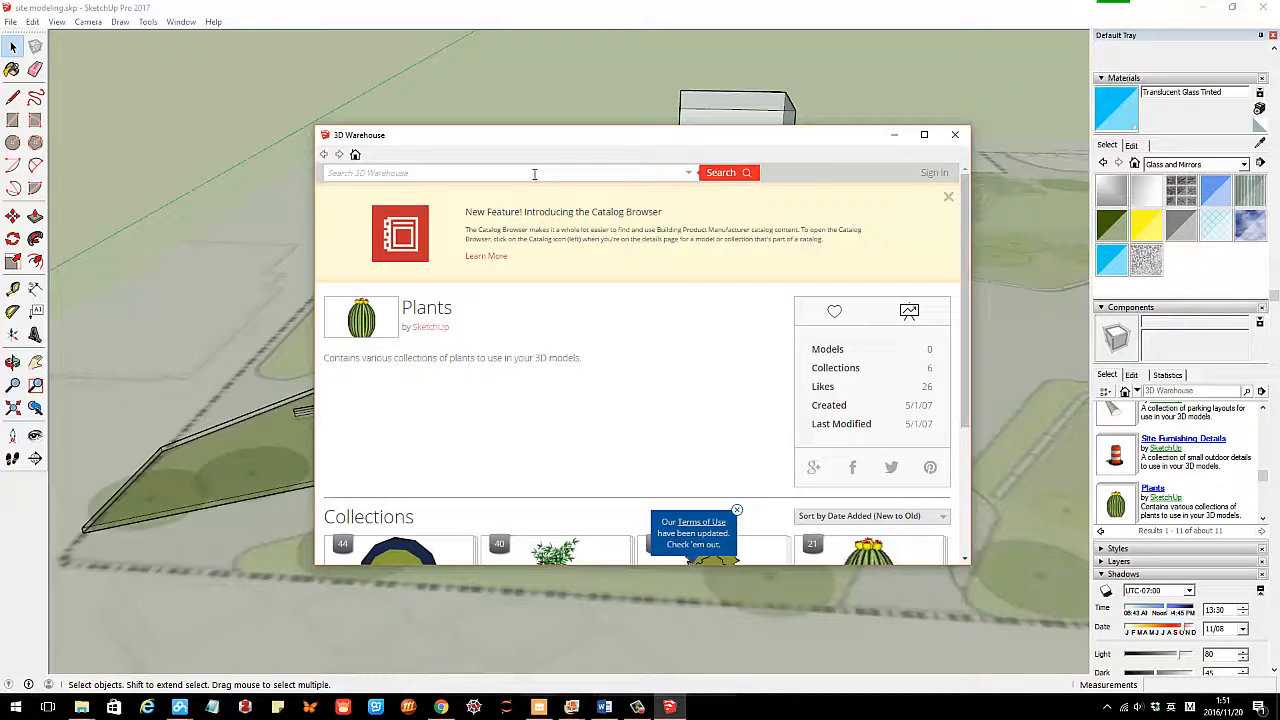
key("Return")
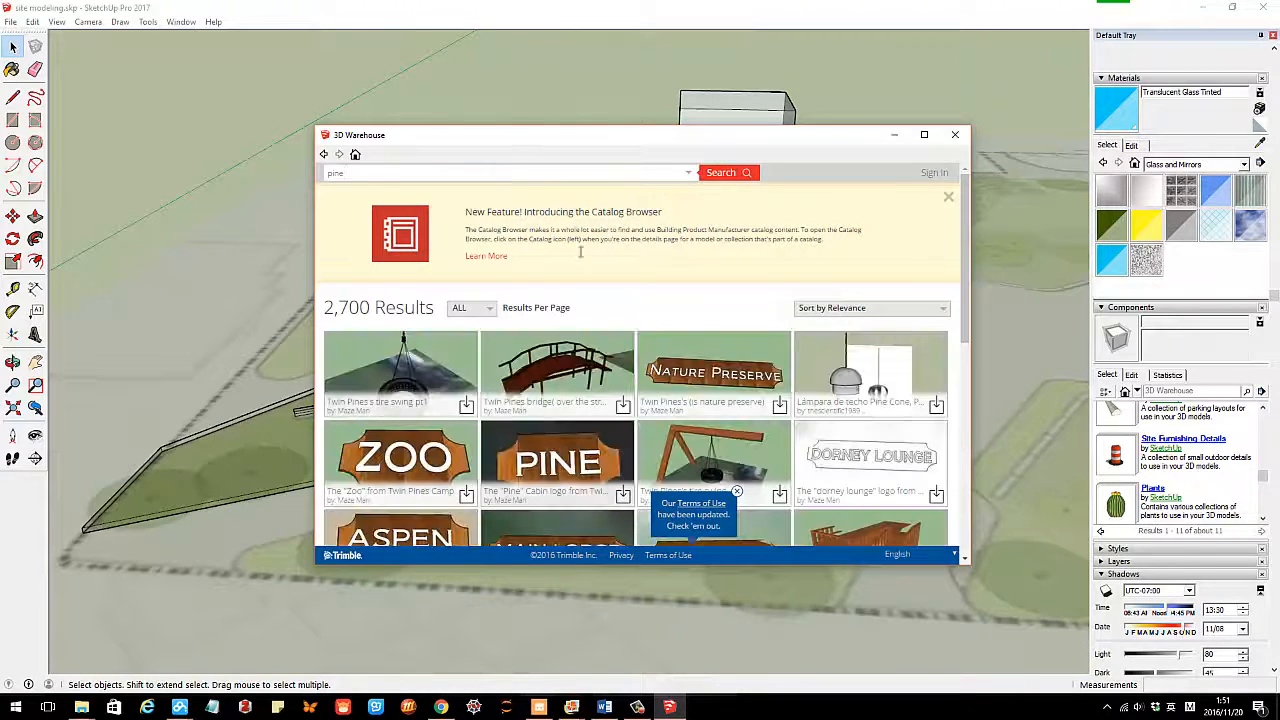
scroll(714, 355, "down", 8)
scroll(714, 355, "down", 3)
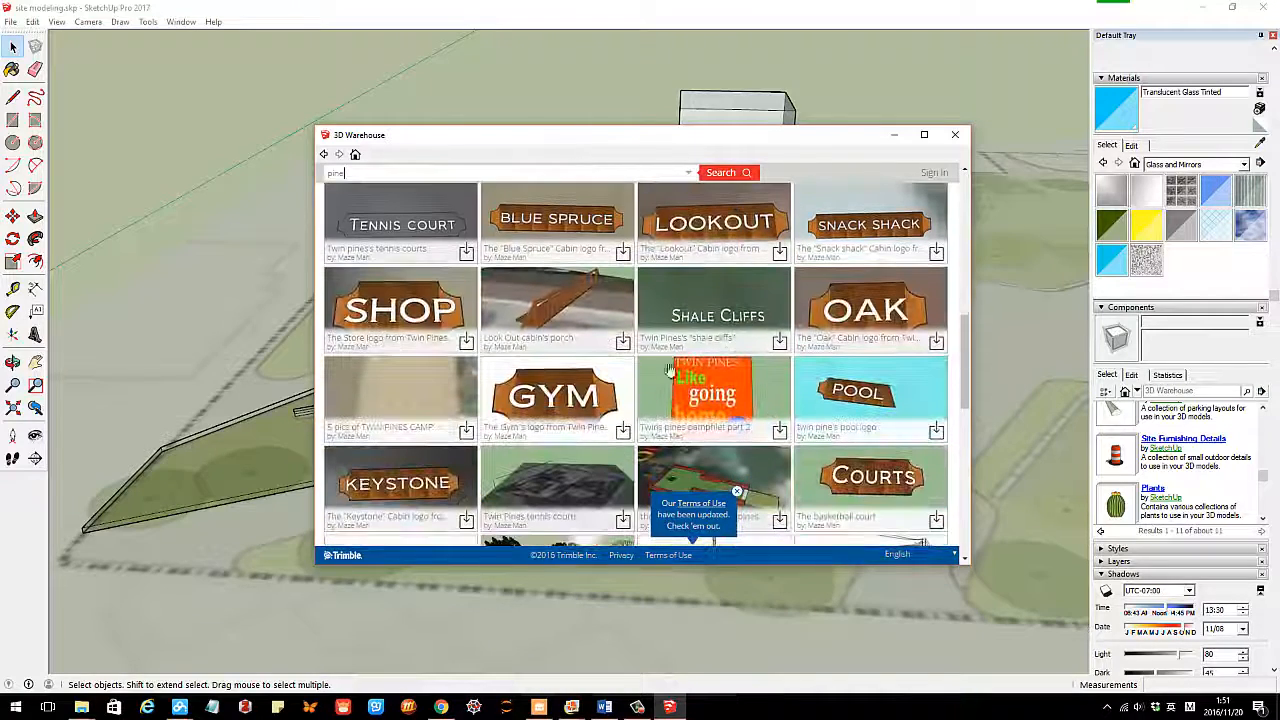
left_click(324, 154)
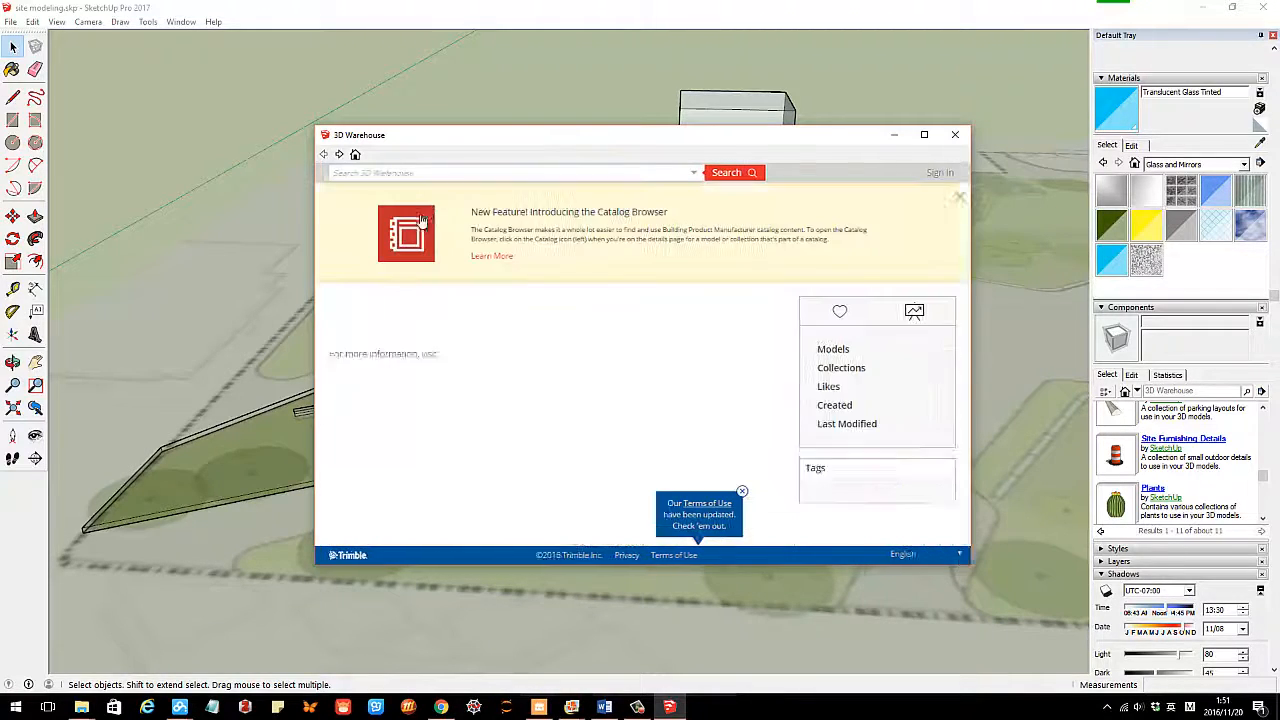
Open the Shrubs 2D collection within Plants and choose the 2D fountain grass model.
scroll(580, 371, "down", 3)
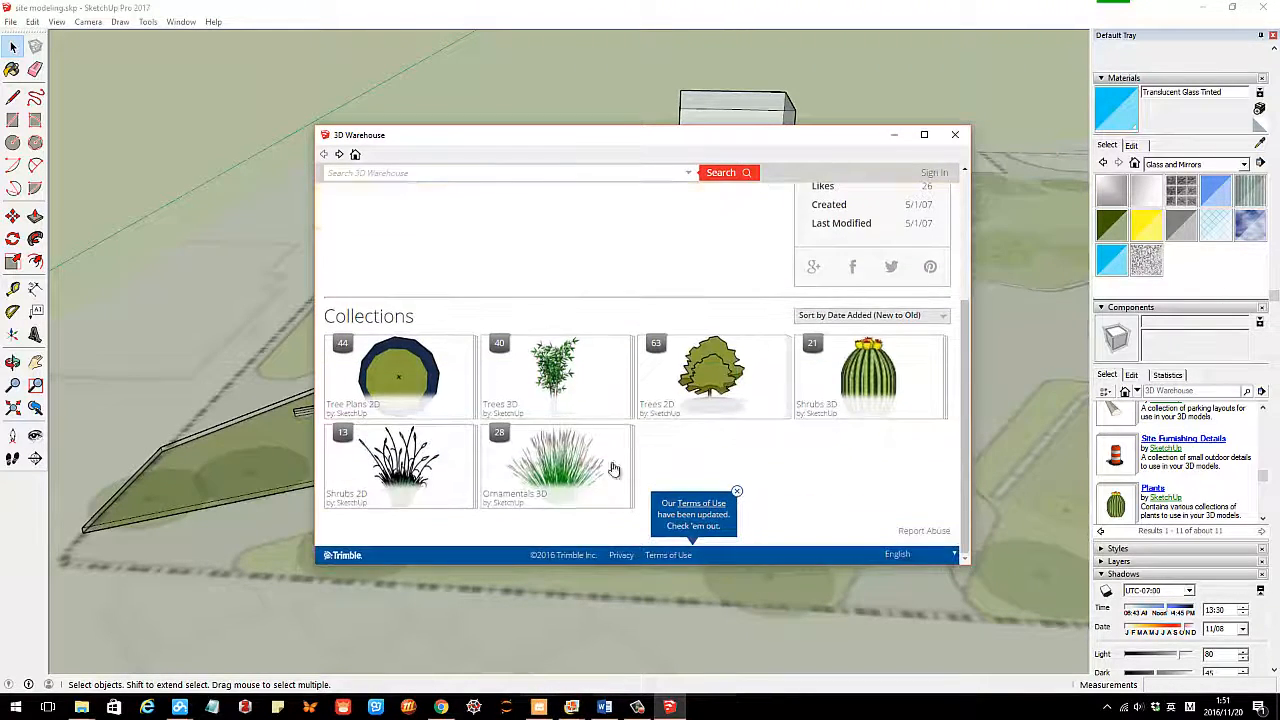
left_click(405, 455)
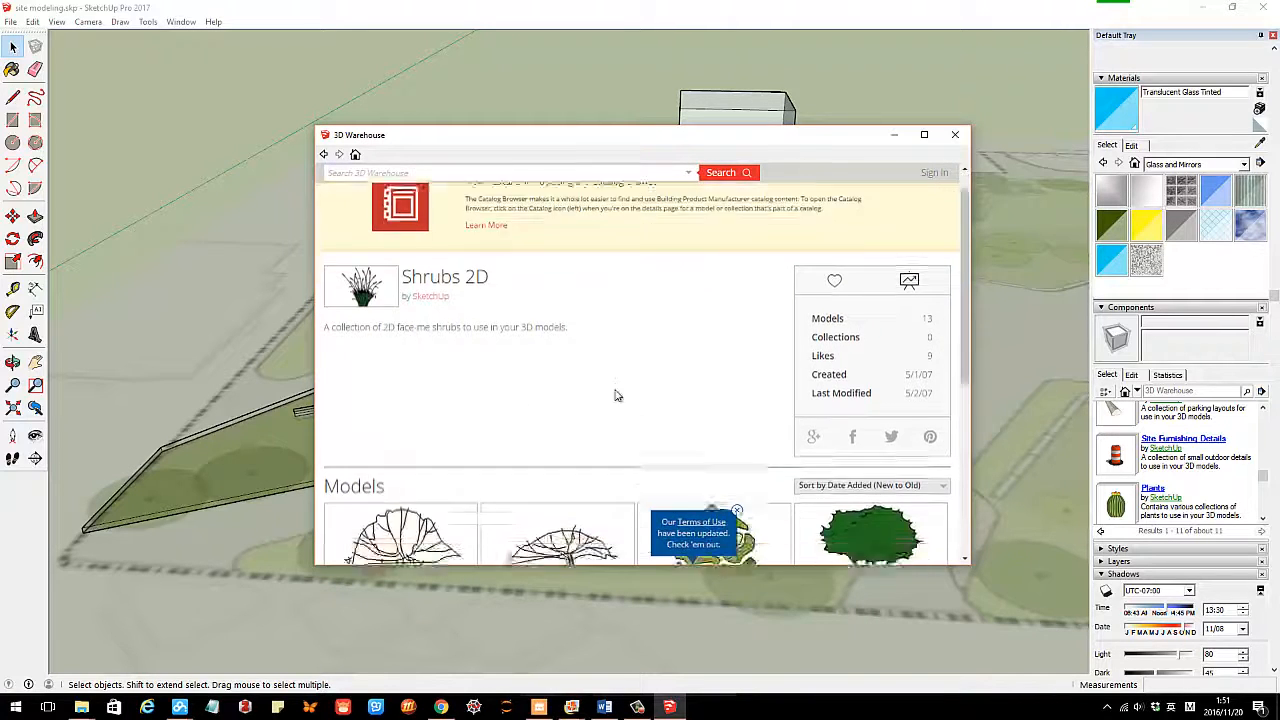
scroll(614, 394, "down", 5)
scroll(708, 390, "up", 2)
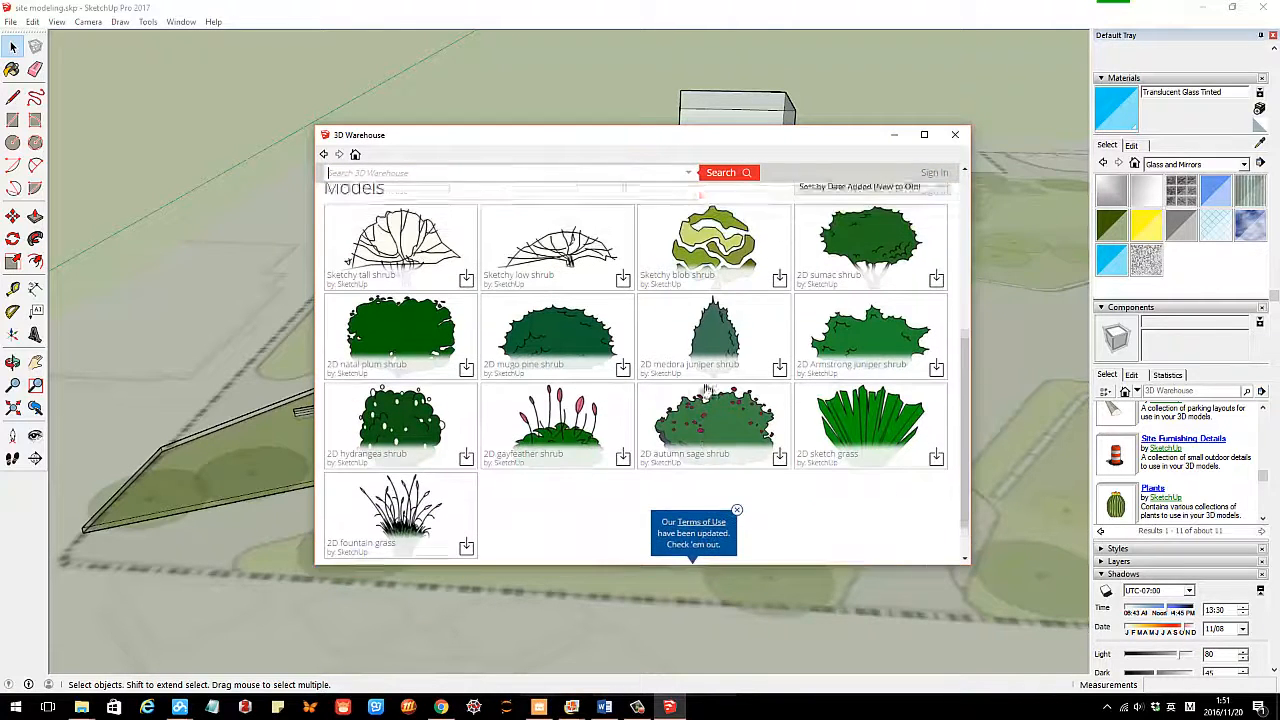
scroll(660, 402, "down", 2)
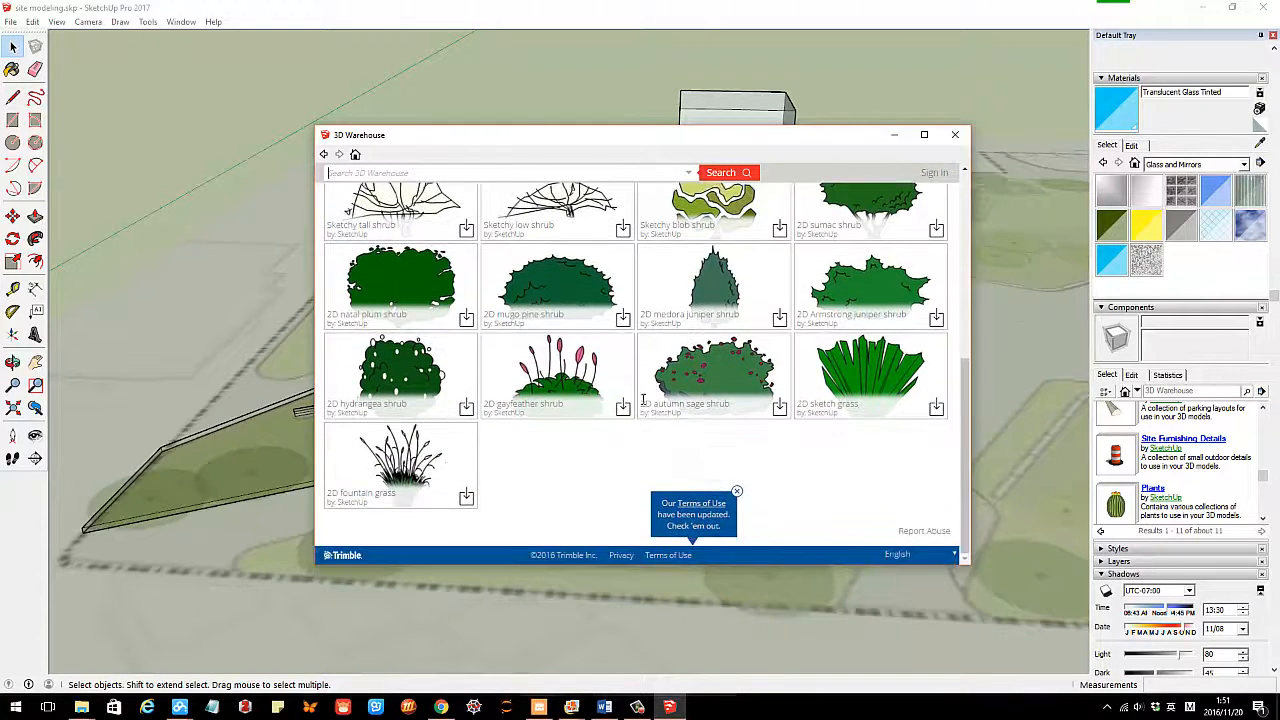
left_click(405, 455)
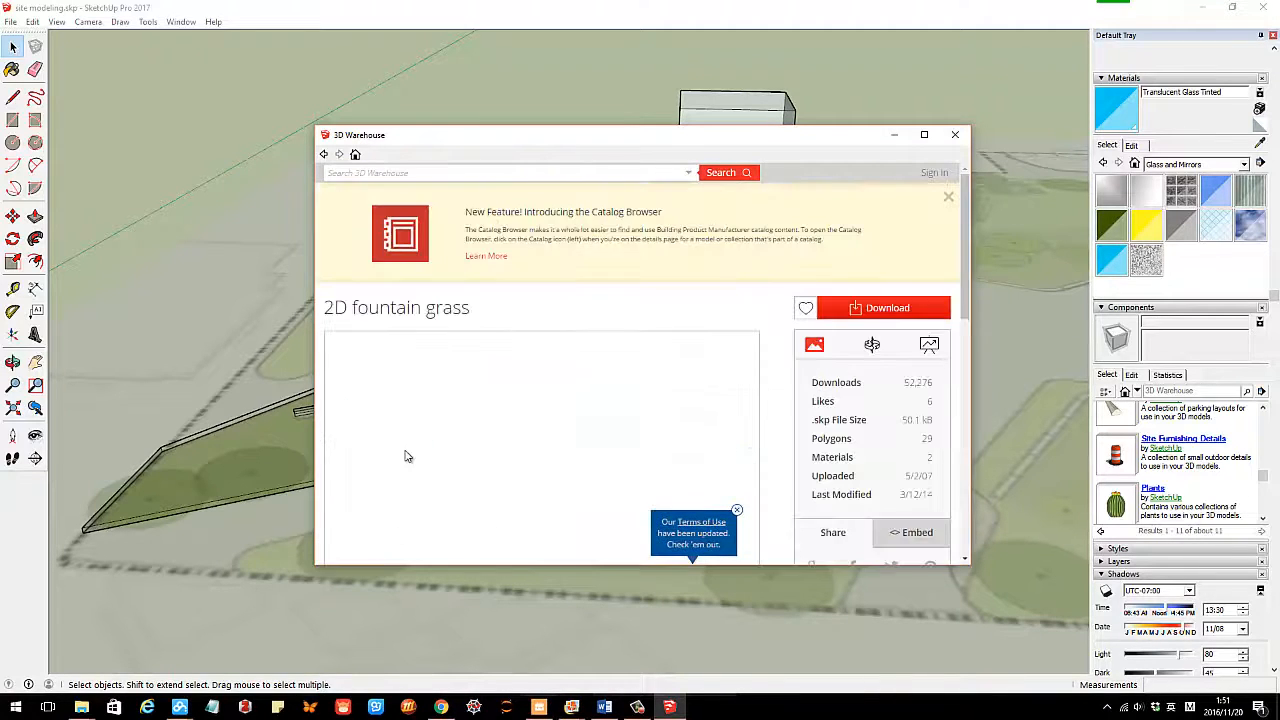
Review the 2D fountain grass preview and download it directly into the SketchUp model.
scroll(581, 375, "down", 3)
scroll(461, 308, "up", 1)
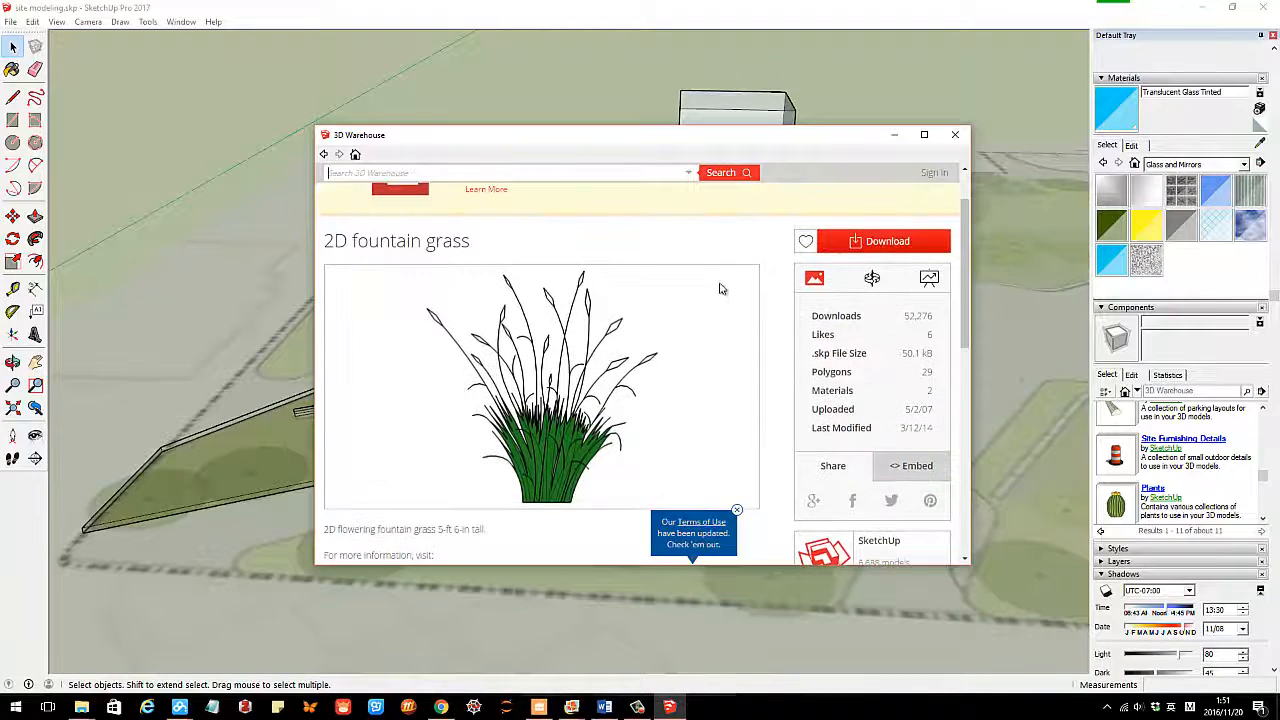
scroll(690, 364, "down", 2)
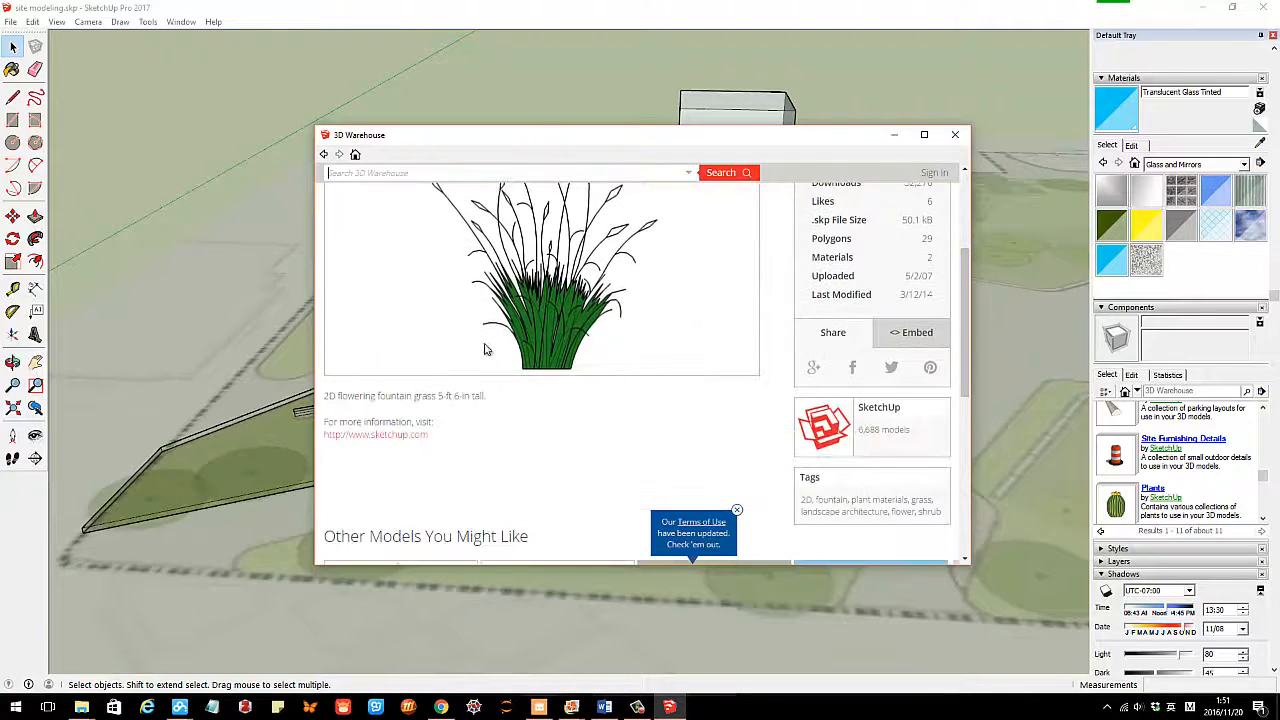
scroll(622, 364, "up", 3)
left_click(900, 312)
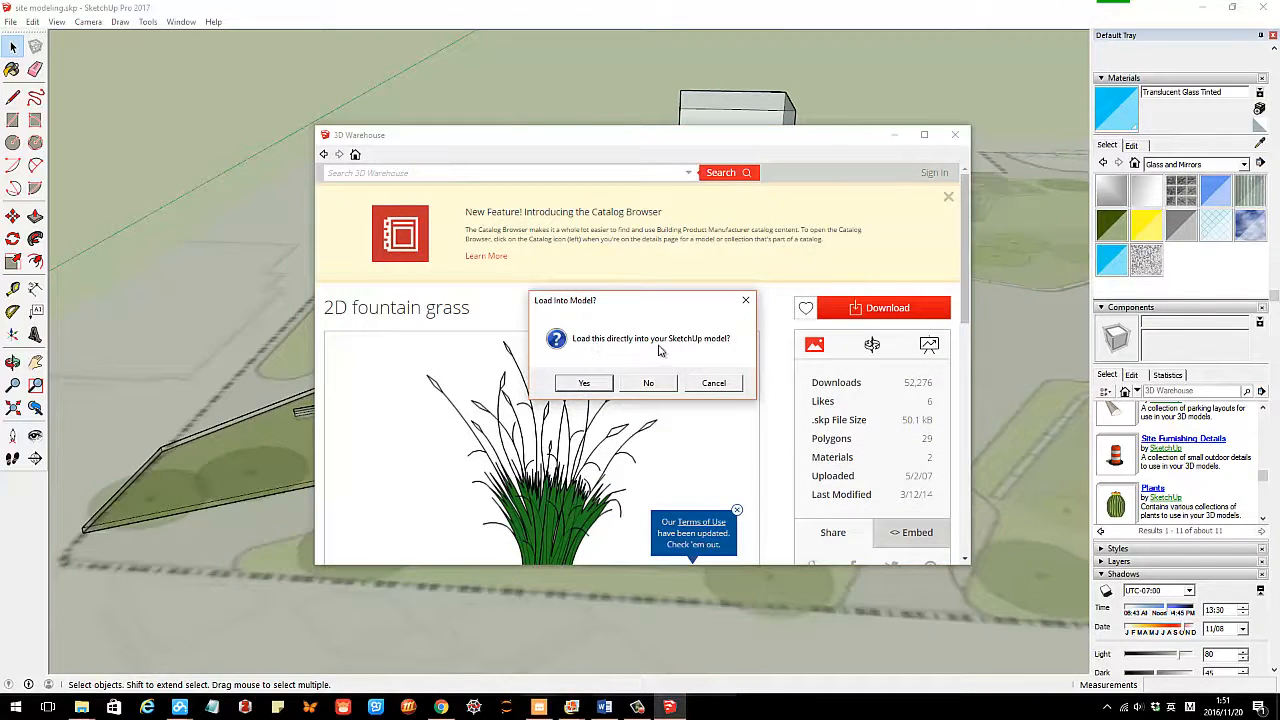
left_click(584, 385)
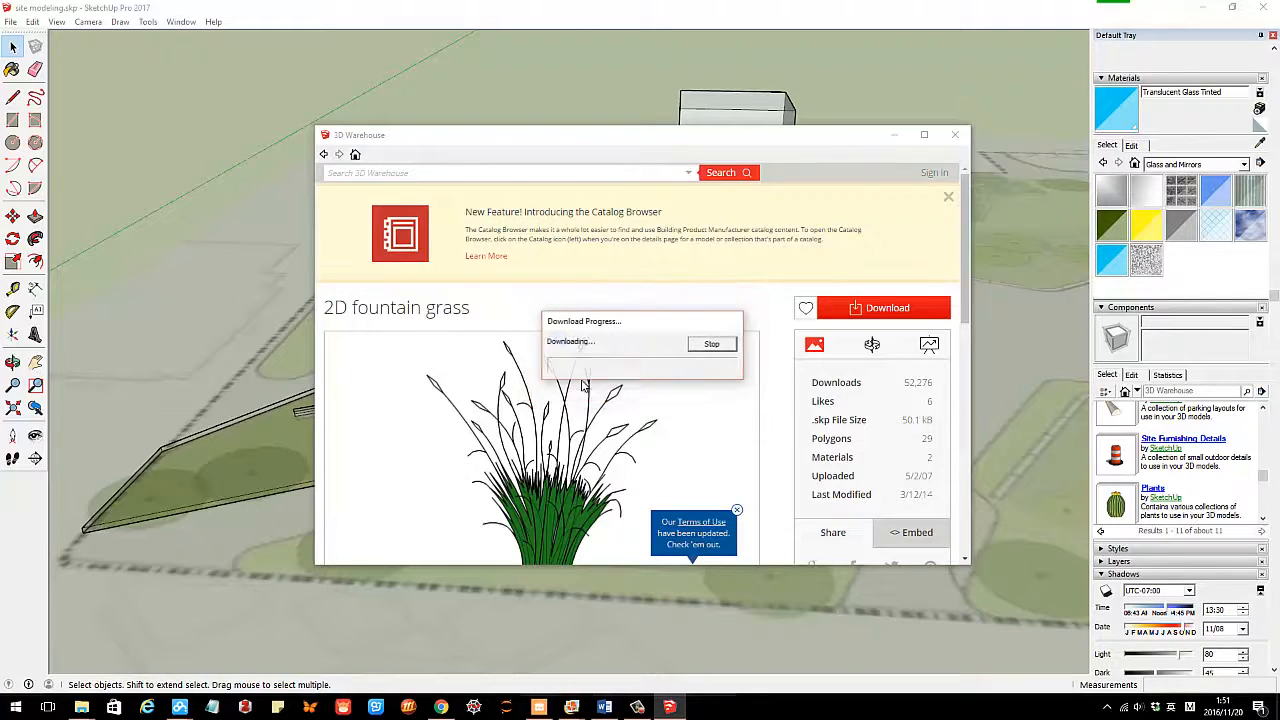
Place the fountain grass on the small shrub circle nearest the lawn's pointed end, below the curved wall.
scroll(350, 457, "up", 3)
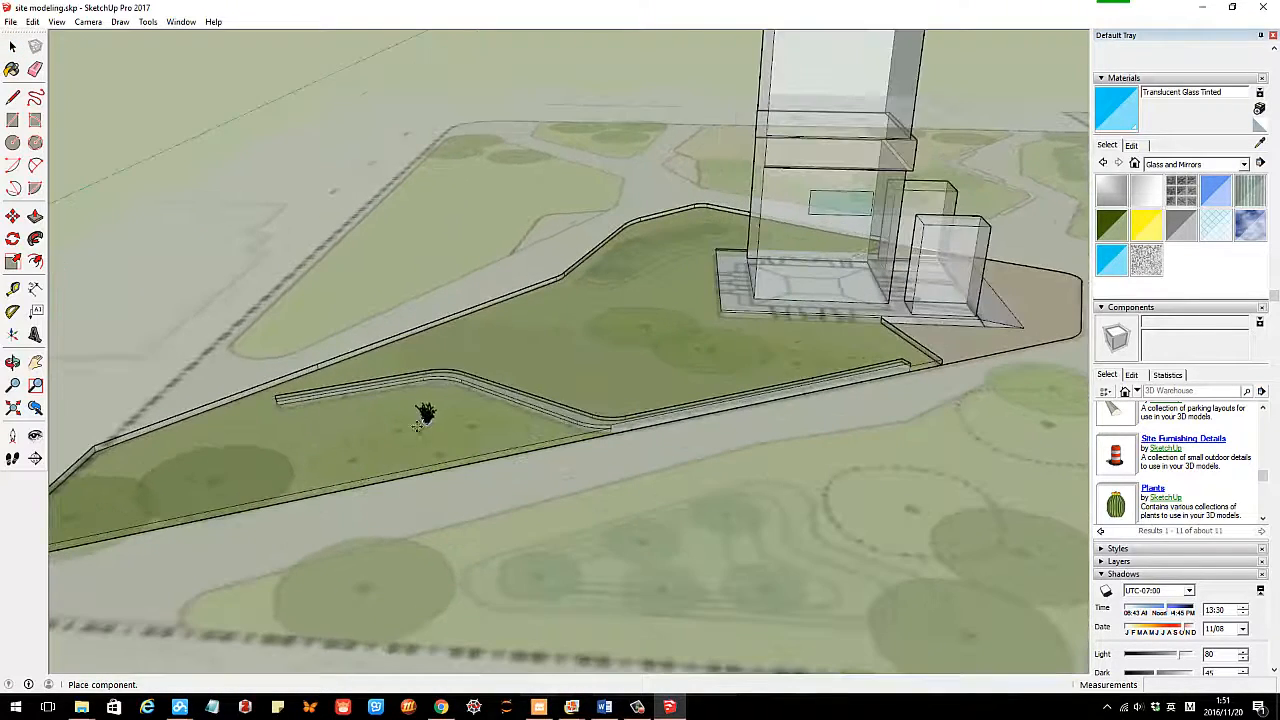
scroll(340, 455, "up", 3)
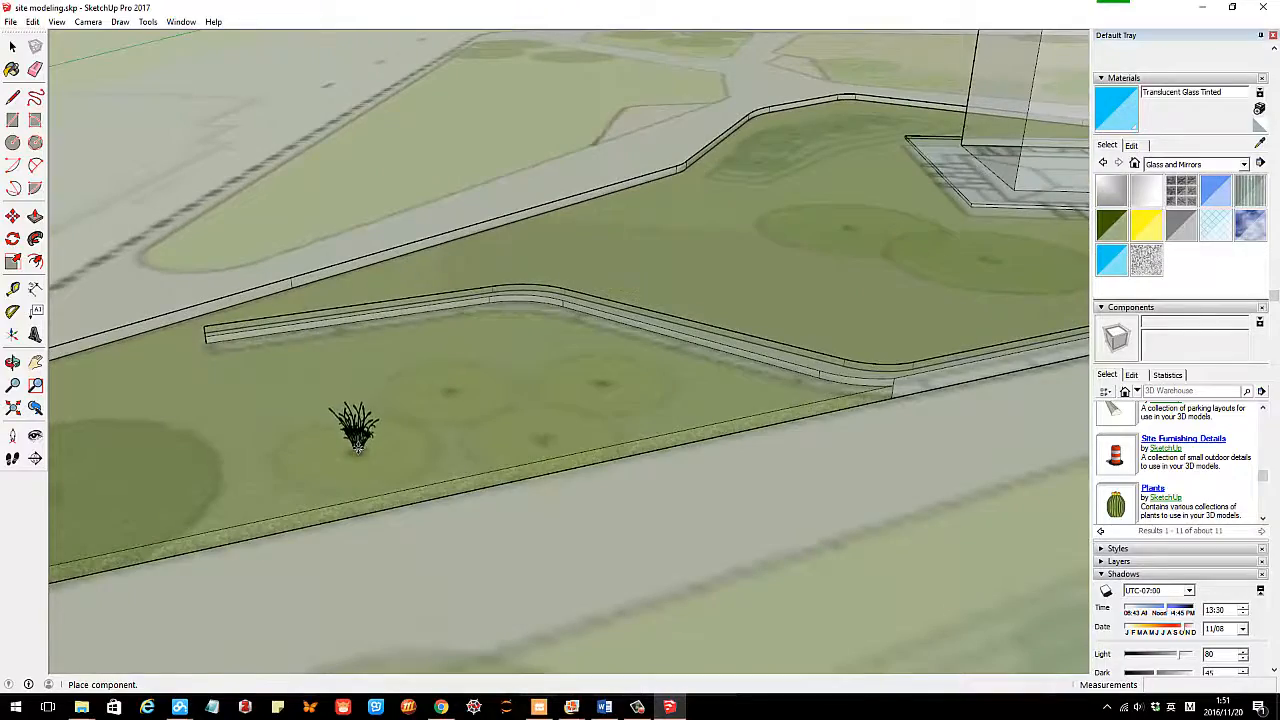
left_click(357, 447)
key("space")
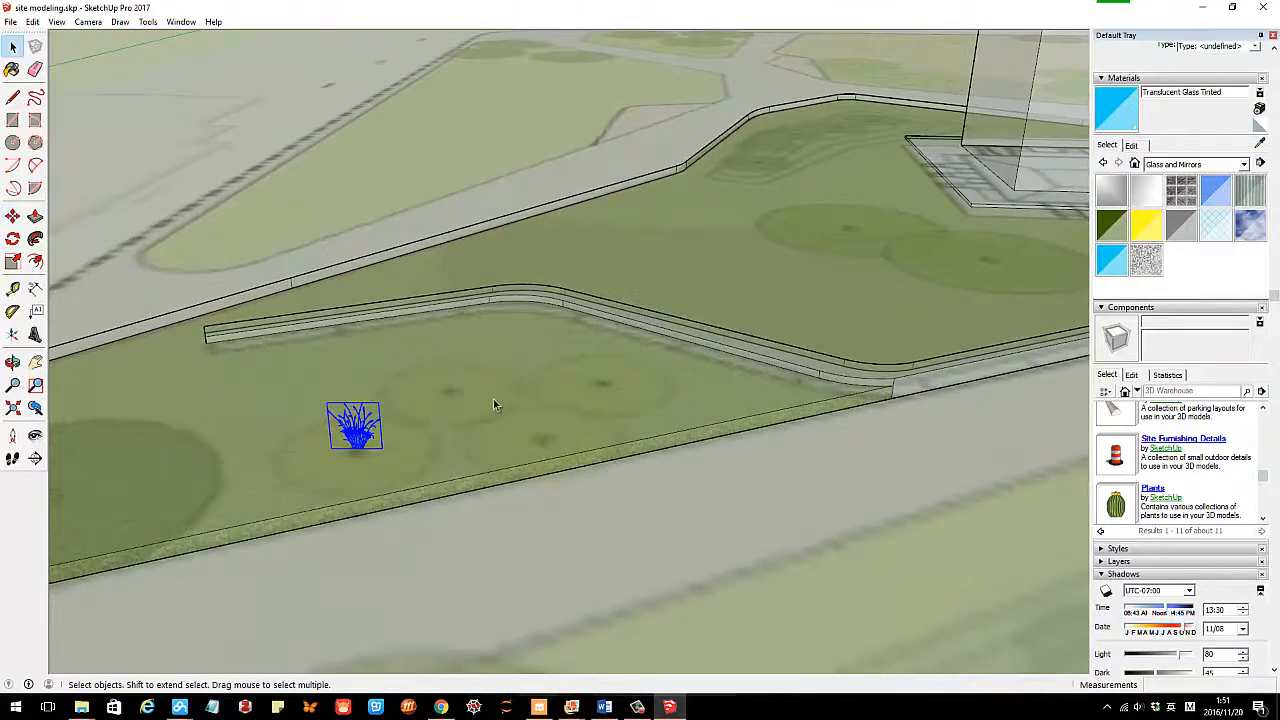
Enlarge the placed fountain grass proportionally from its upper corner, ending with a scale factor of about 1.35.
middle_click_drag(494, 403, 523, 516)
scroll(478, 382, "down", 3)
scroll(740, 340, "down", 2)
middle_click_drag(729, 393, 840, 331)
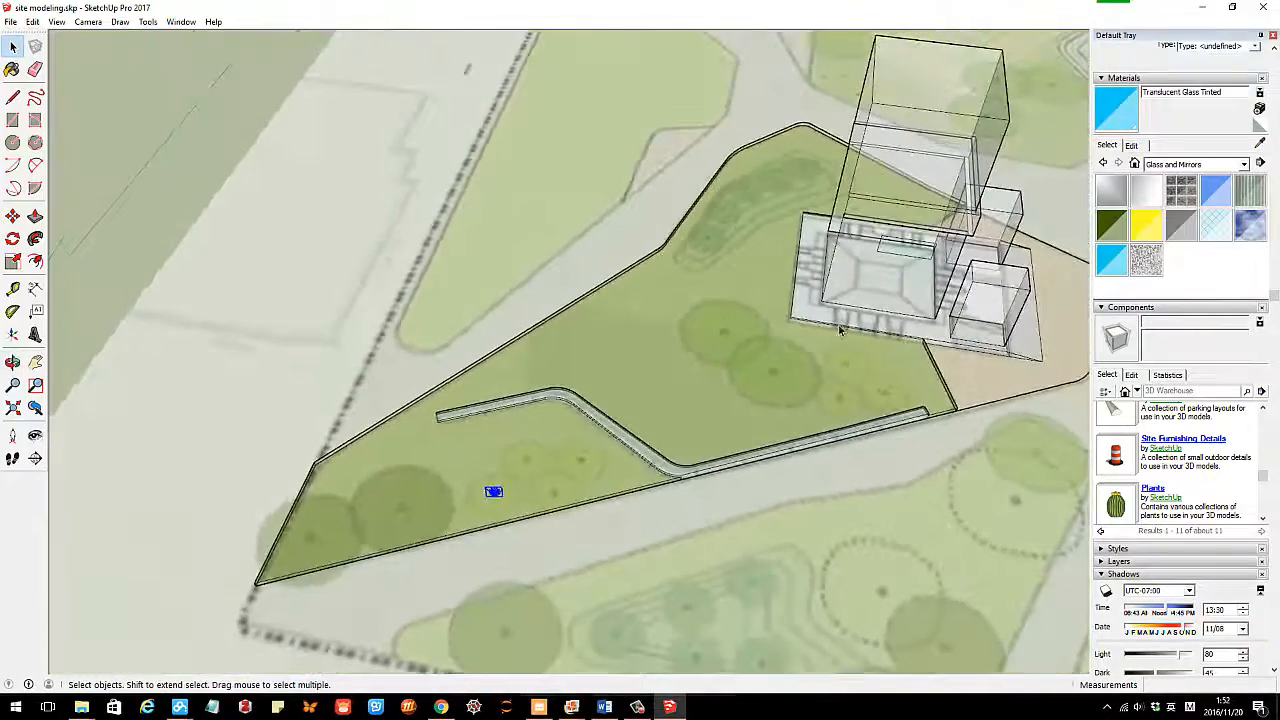
scroll(580, 476, "up", 3)
middle_click_drag(420, 445, 420, 342)
scroll(457, 418, "up", 3)
scroll(396, 424, "up", 3)
middle_click_drag(398, 414, 430, 395)
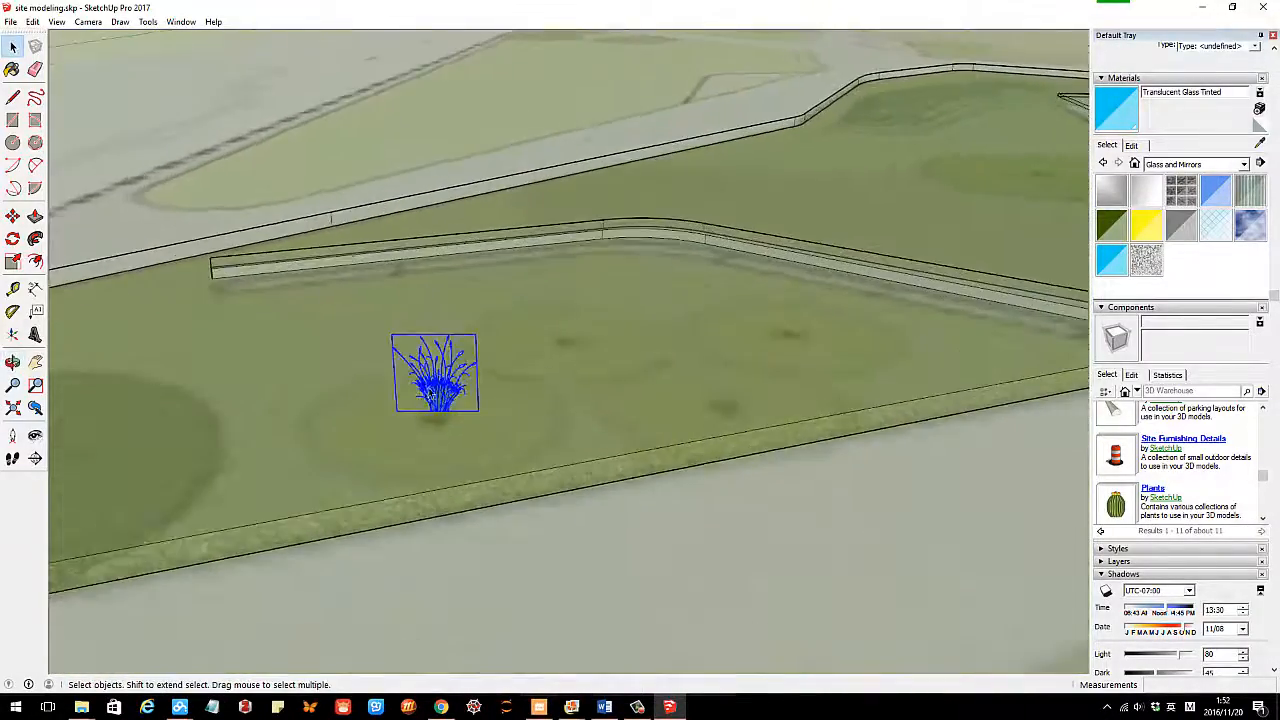
left_click(12, 262)
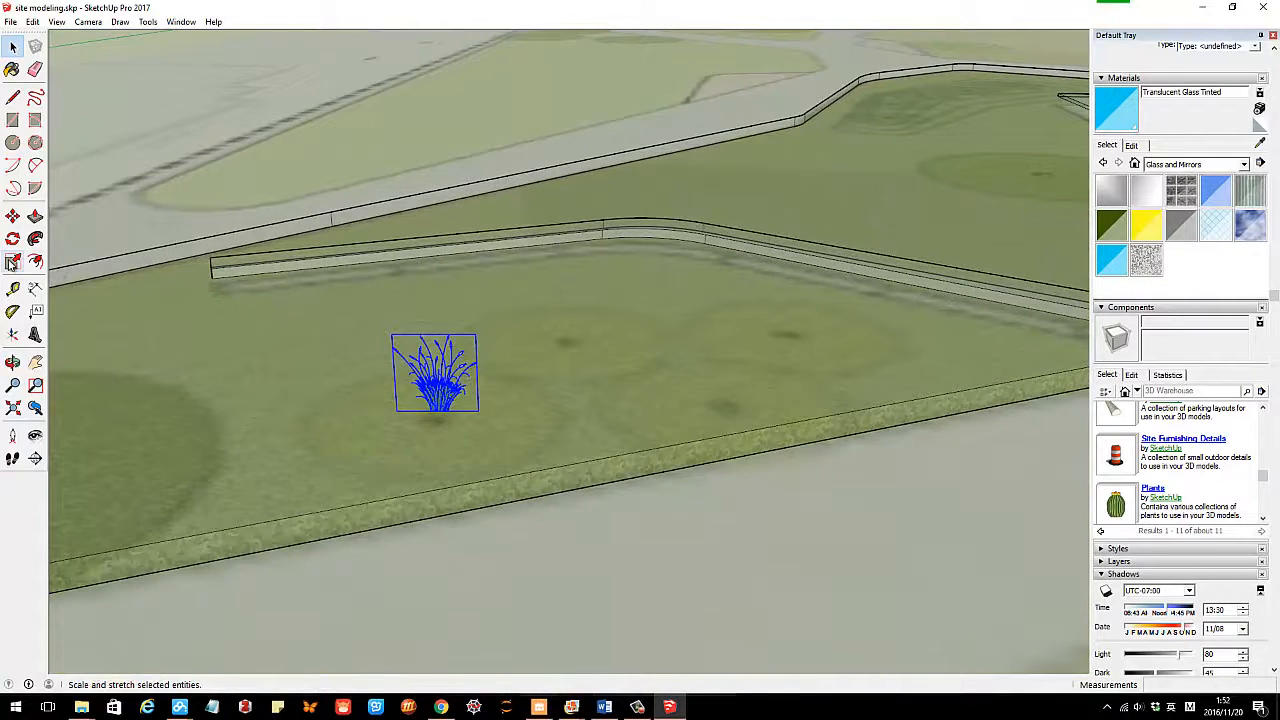
left_click_drag(478, 333, 552, 289)
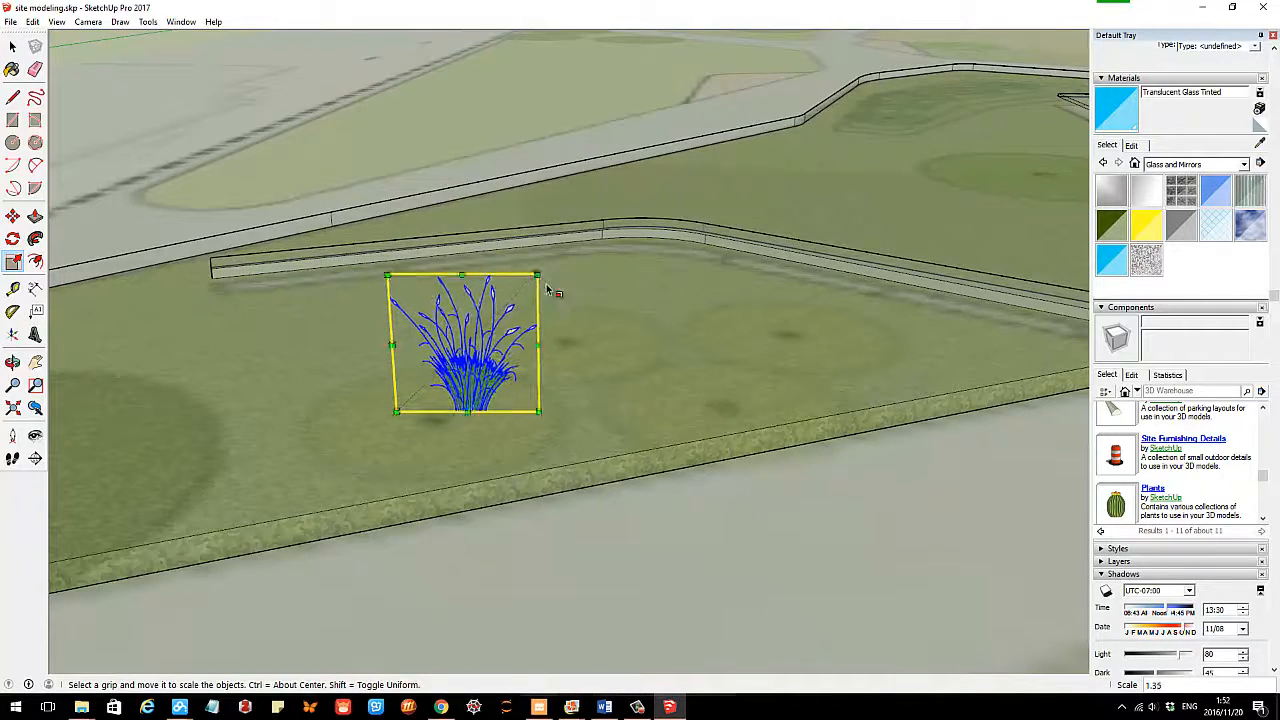
Move the enlarged fountain grass so its base sits back on the centre of its shrub circle in the plan.
key("m")
left_click_drag(472, 410, 430, 420)
scroll(455, 426, "down", 3)
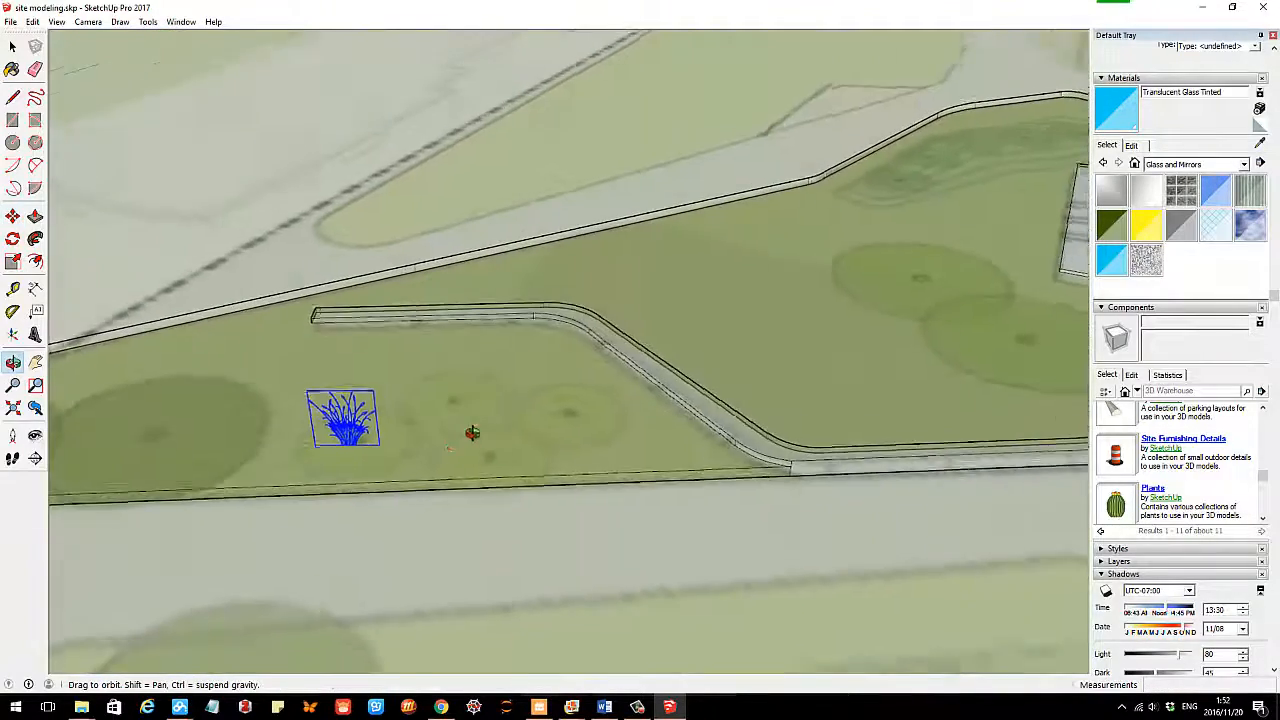
Copy the fountain grass onto the three other small shrub circles beside the curved wall and deselect the last copy.
scroll(355, 447, "up", 2)
left_click(379, 444)
key("ctrl")
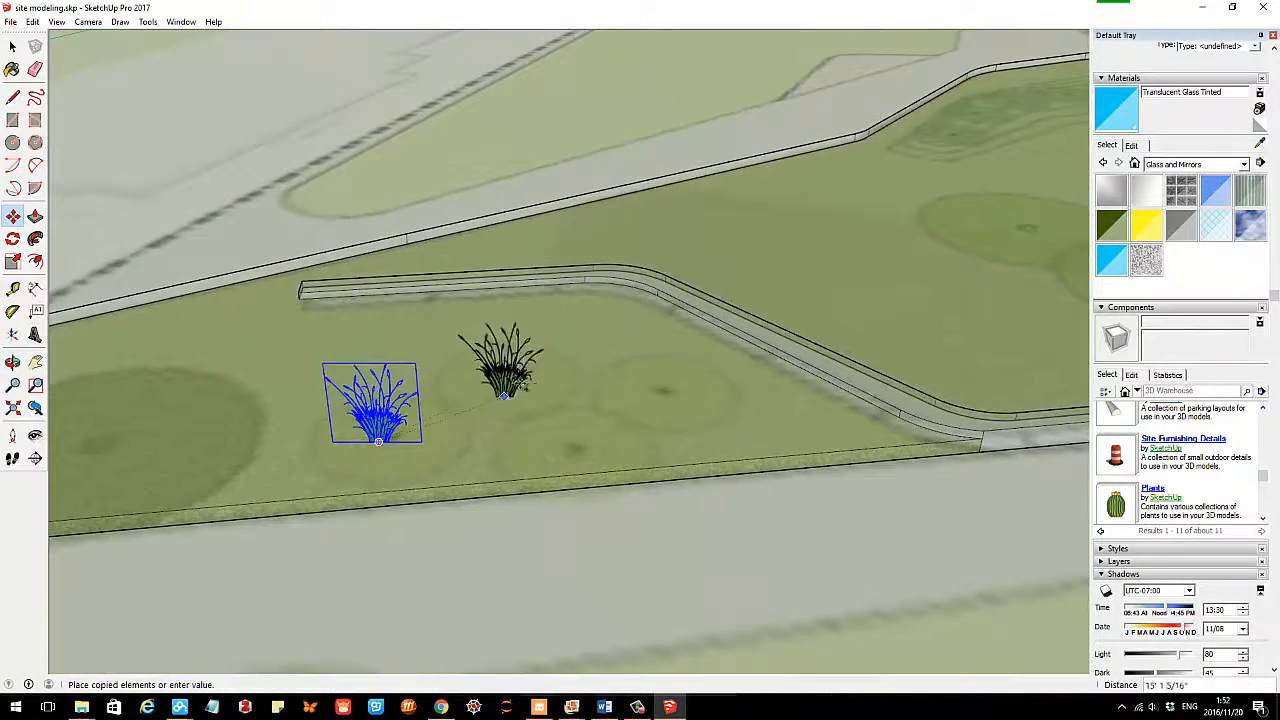
left_click(509, 380)
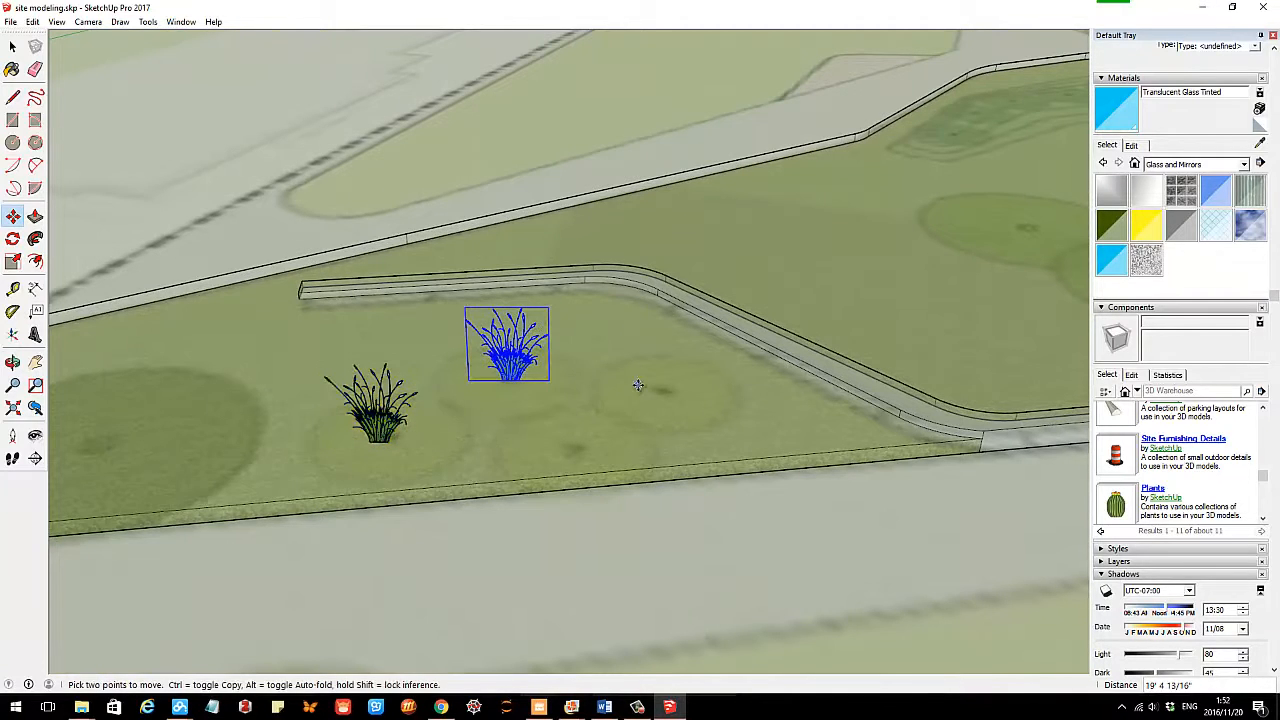
left_click(511, 381)
key("ctrl")
left_click(668, 386)
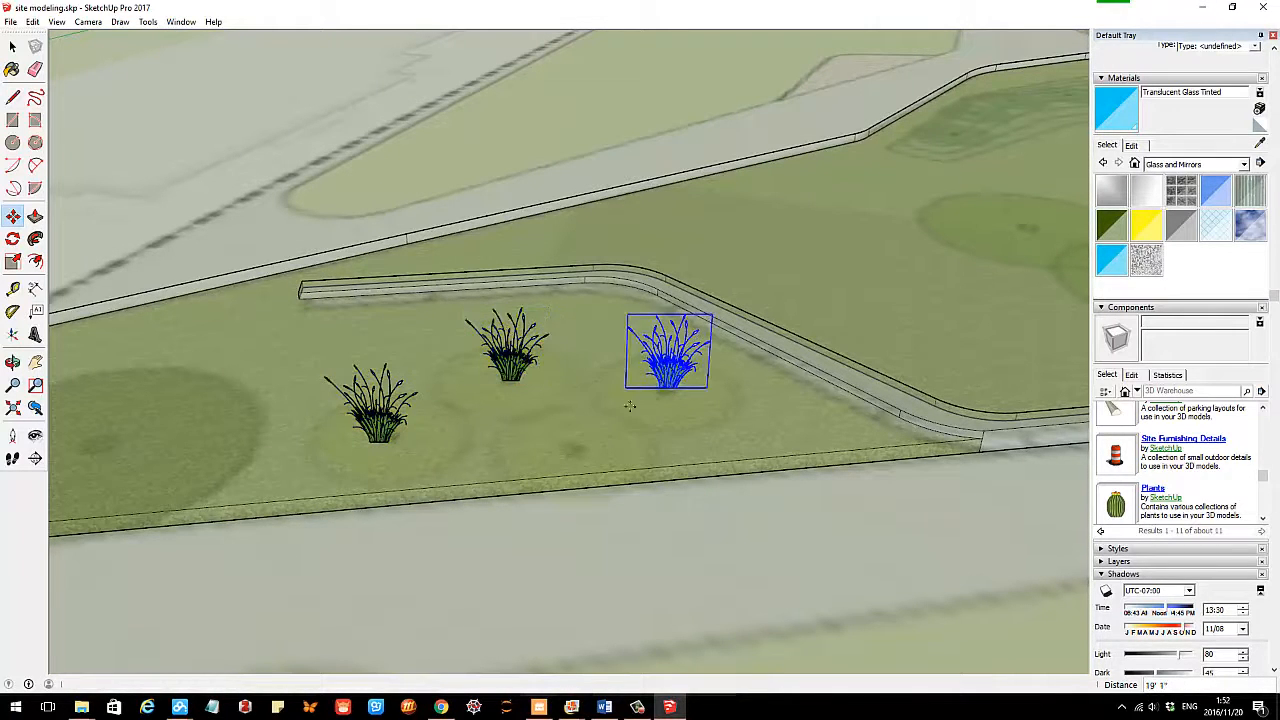
left_click(672, 392)
key("ctrl")
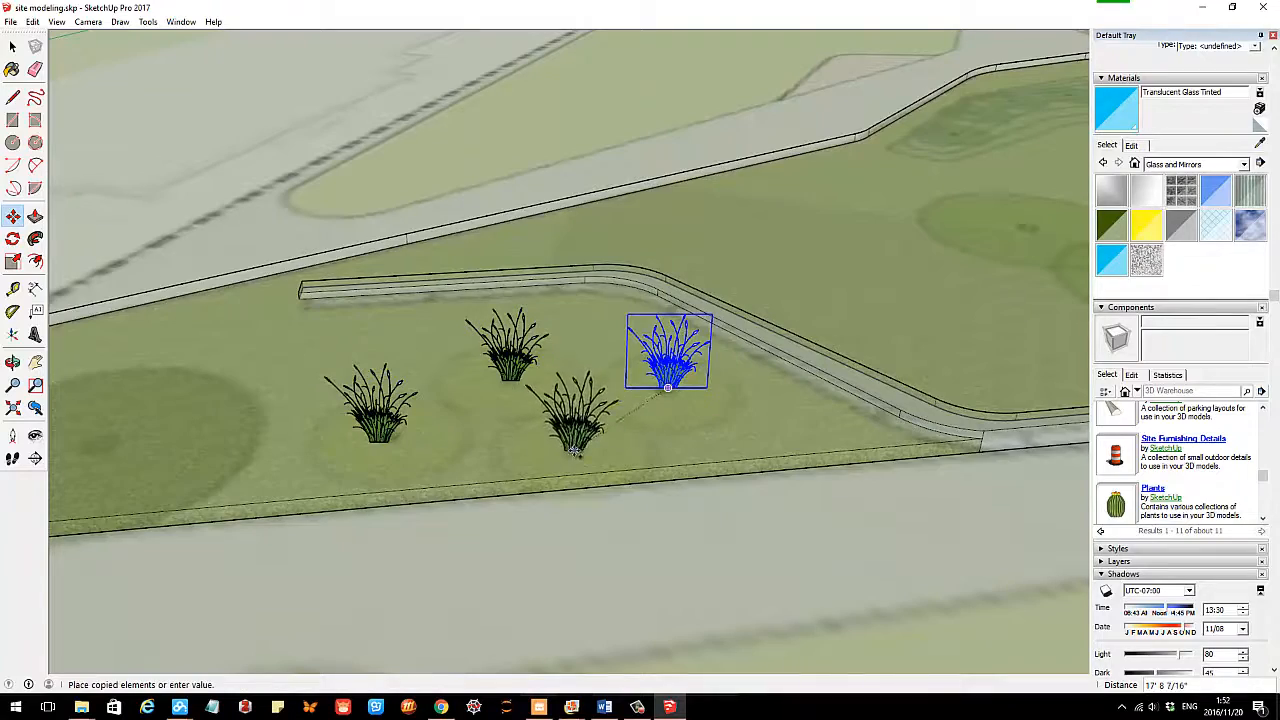
left_click(575, 445)
key("space")
scroll(672, 420, "down", 4)
middle_click_drag(668, 418, 730, 330)
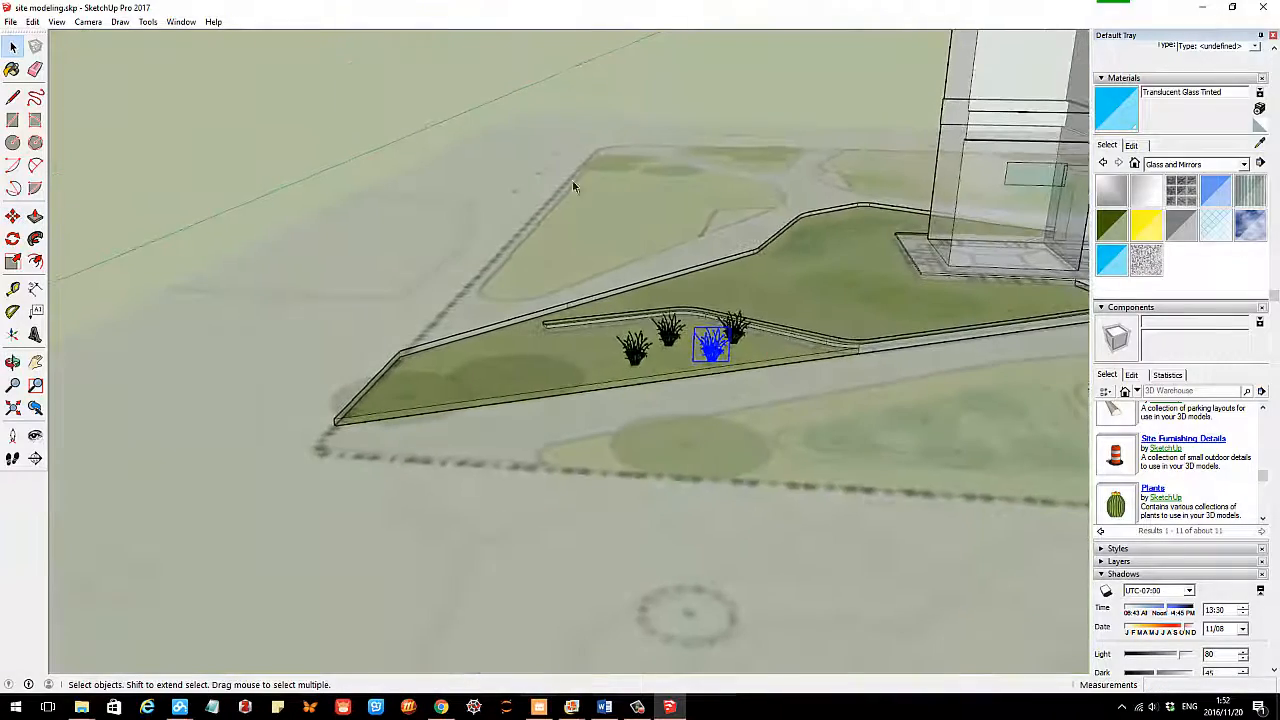
left_click(439, 197)
Reopen the Plants collection in 3D Warehouse and open its Trees 2D collection.
scroll(439, 197, "down", 2)
middle_click_drag(650, 292, 687, 366)
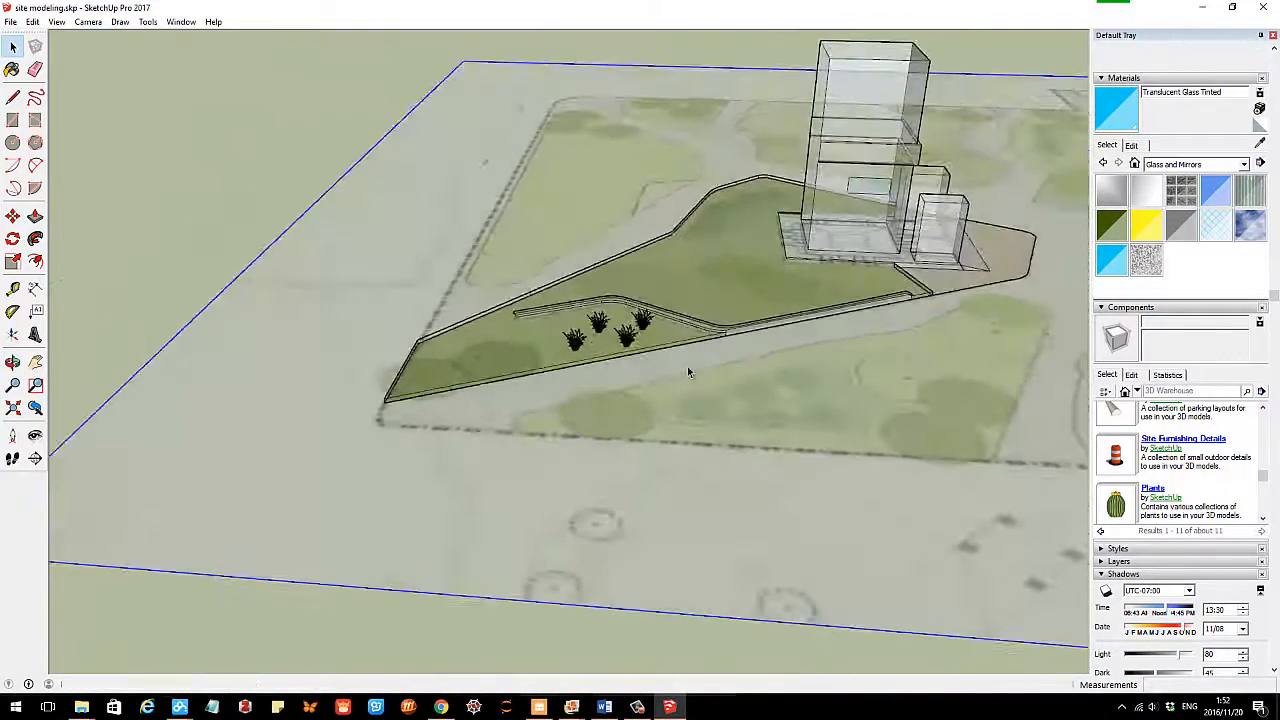
left_click(1151, 490)
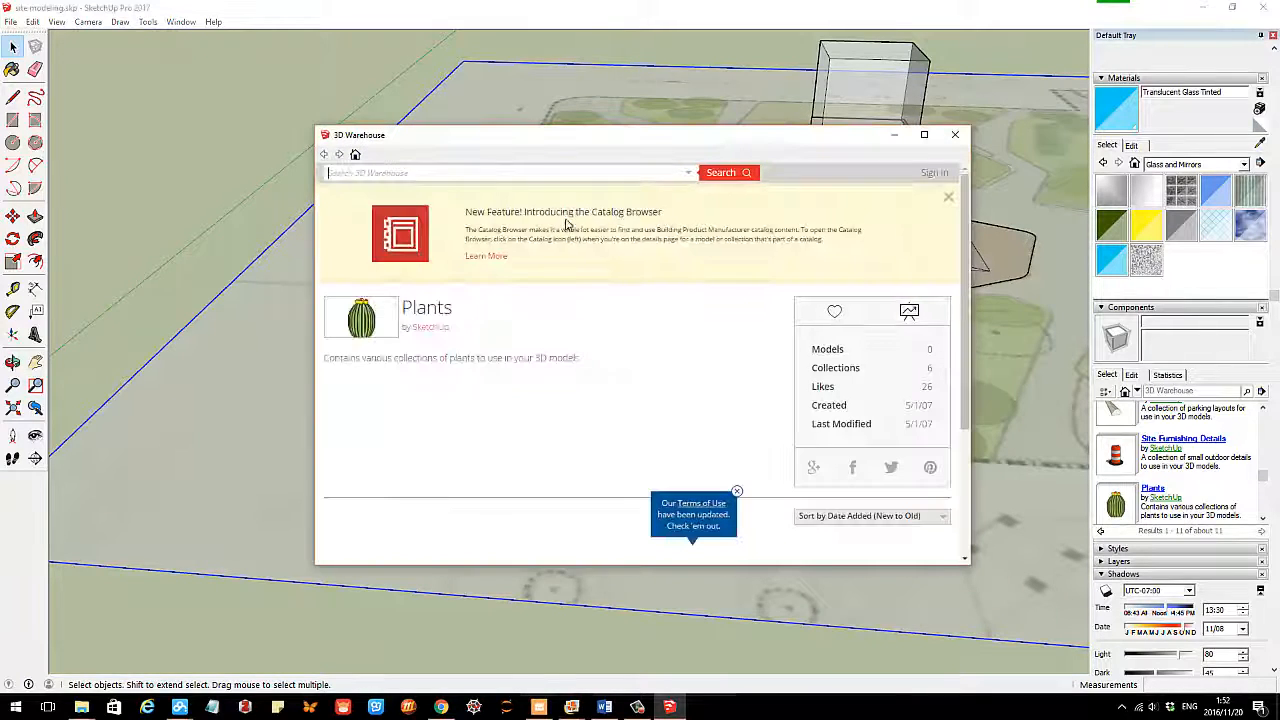
scroll(583, 400, "down", 1)
scroll(582, 398, "down", 1)
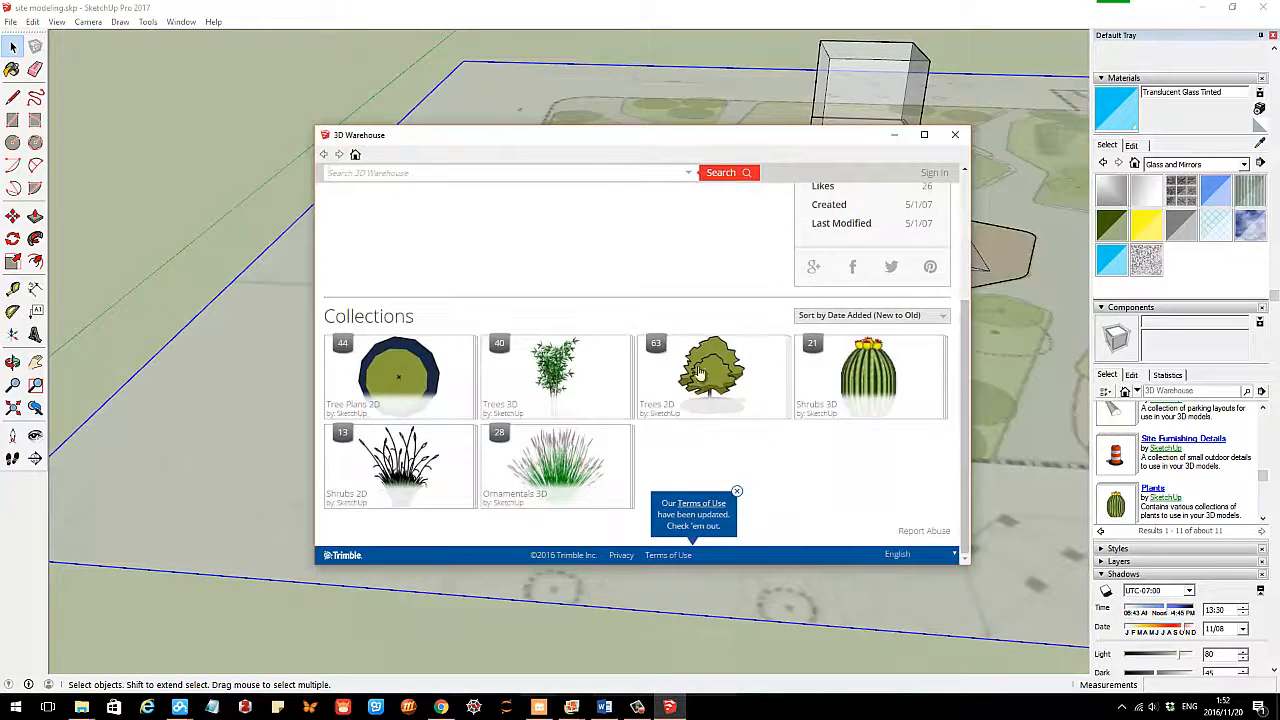
left_click(700, 372)
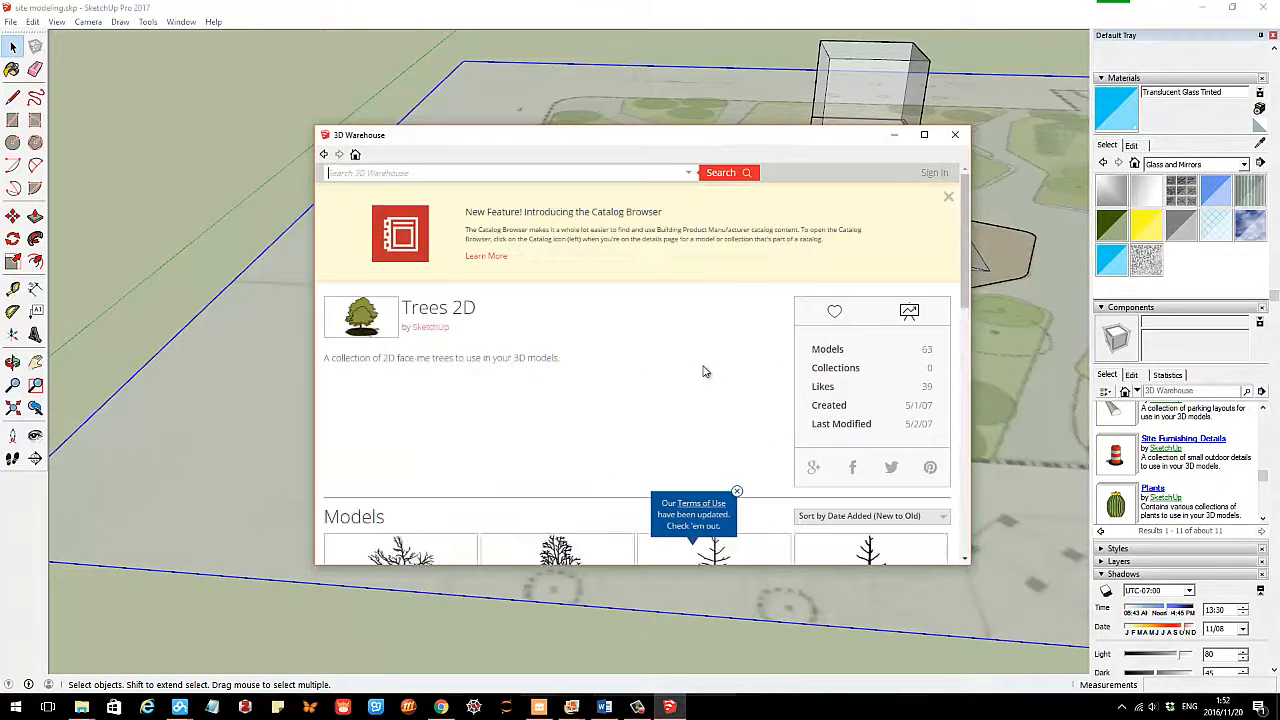
Browse the Trees 2D collection and load a 2D schematic sparse tree directly into the model.
scroll(608, 366, "down", 10)
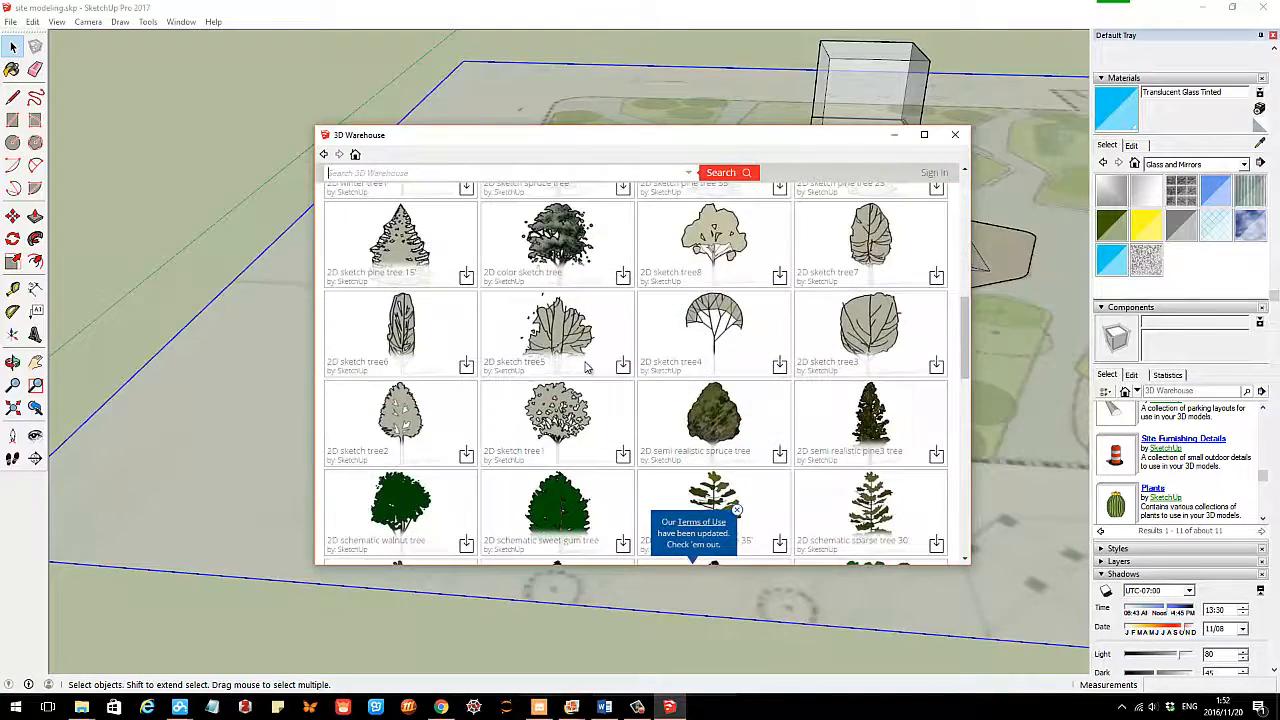
scroll(588, 368, "down", 3)
scroll(555, 380, "down", 8)
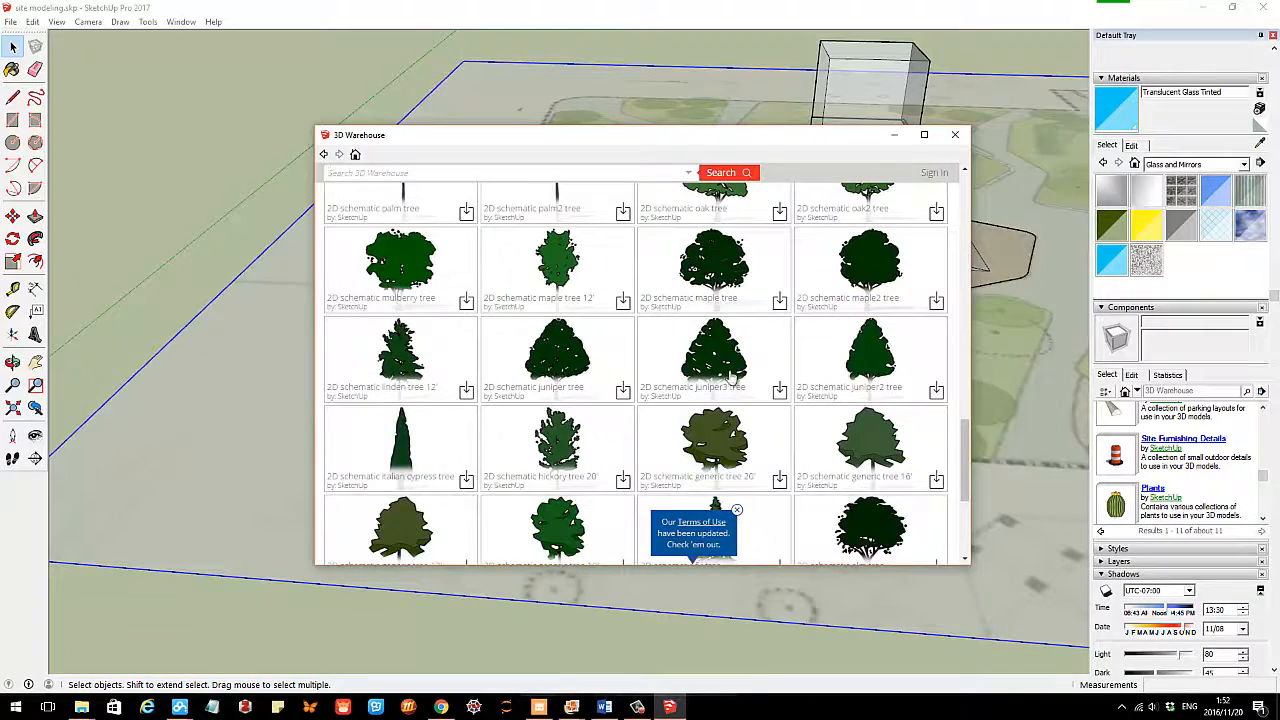
scroll(640, 430, "down", 5)
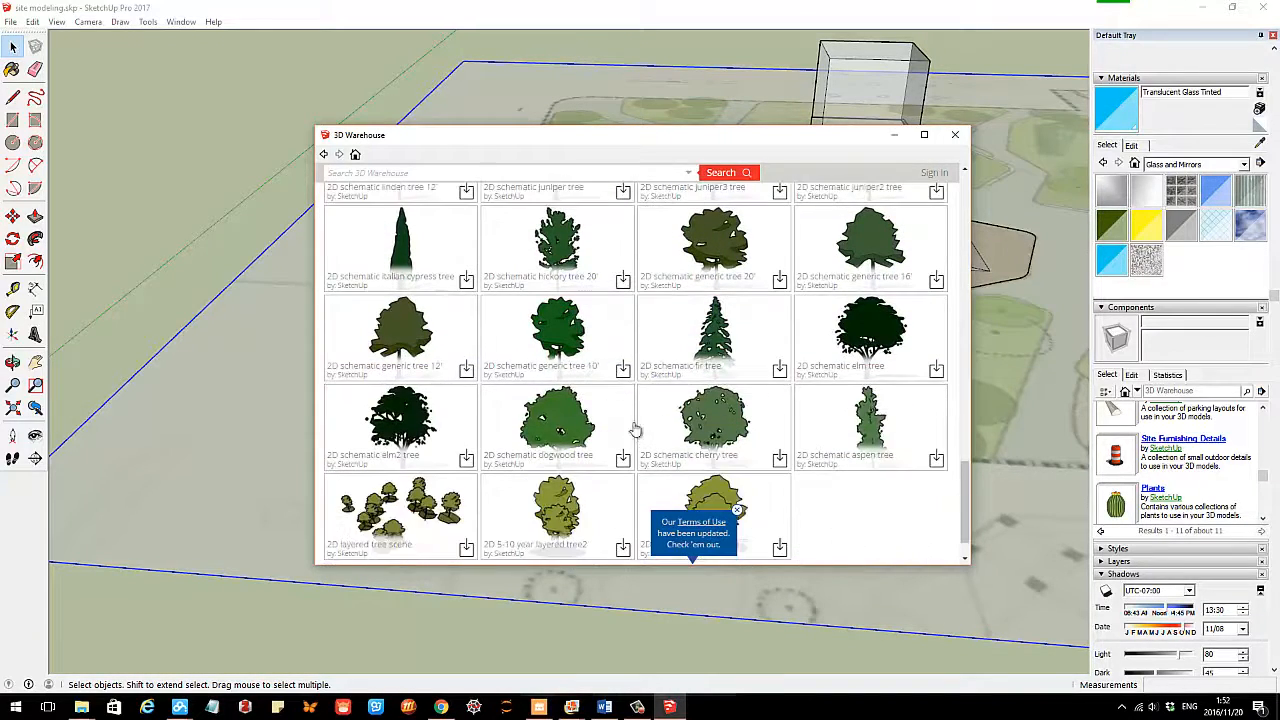
scroll(550, 400, "up", 3)
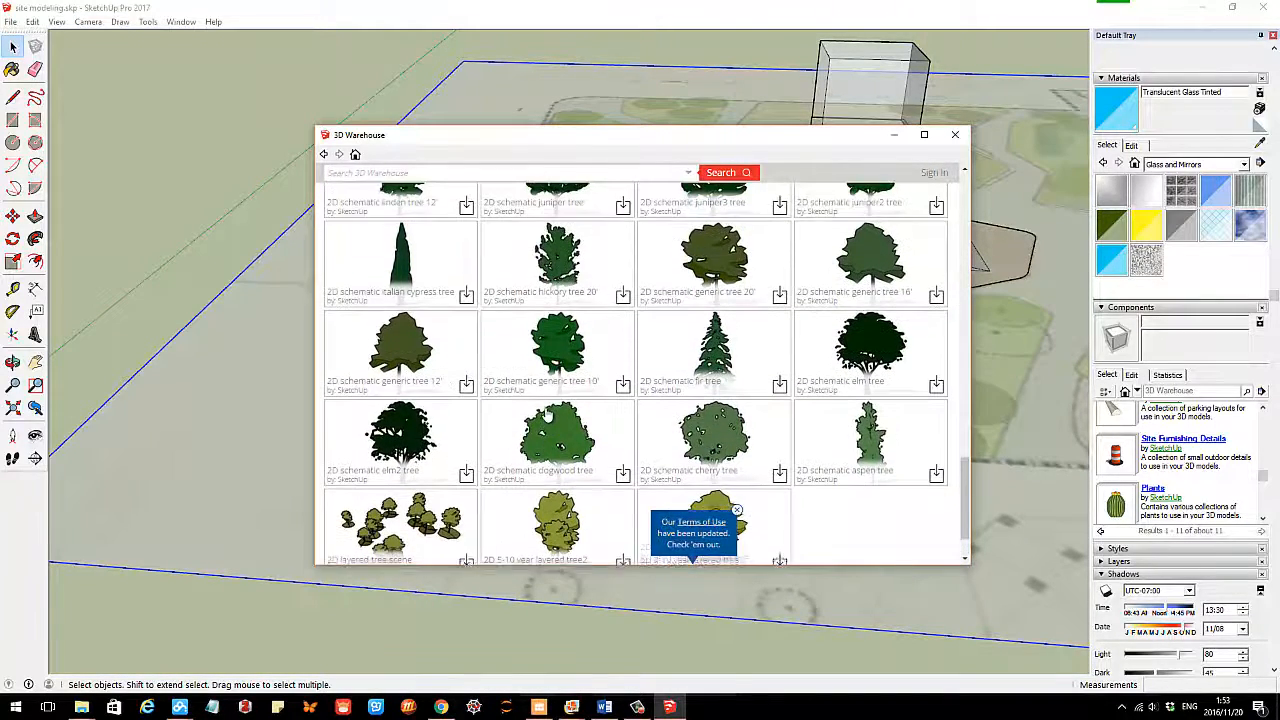
scroll(553, 410, "down", 1)
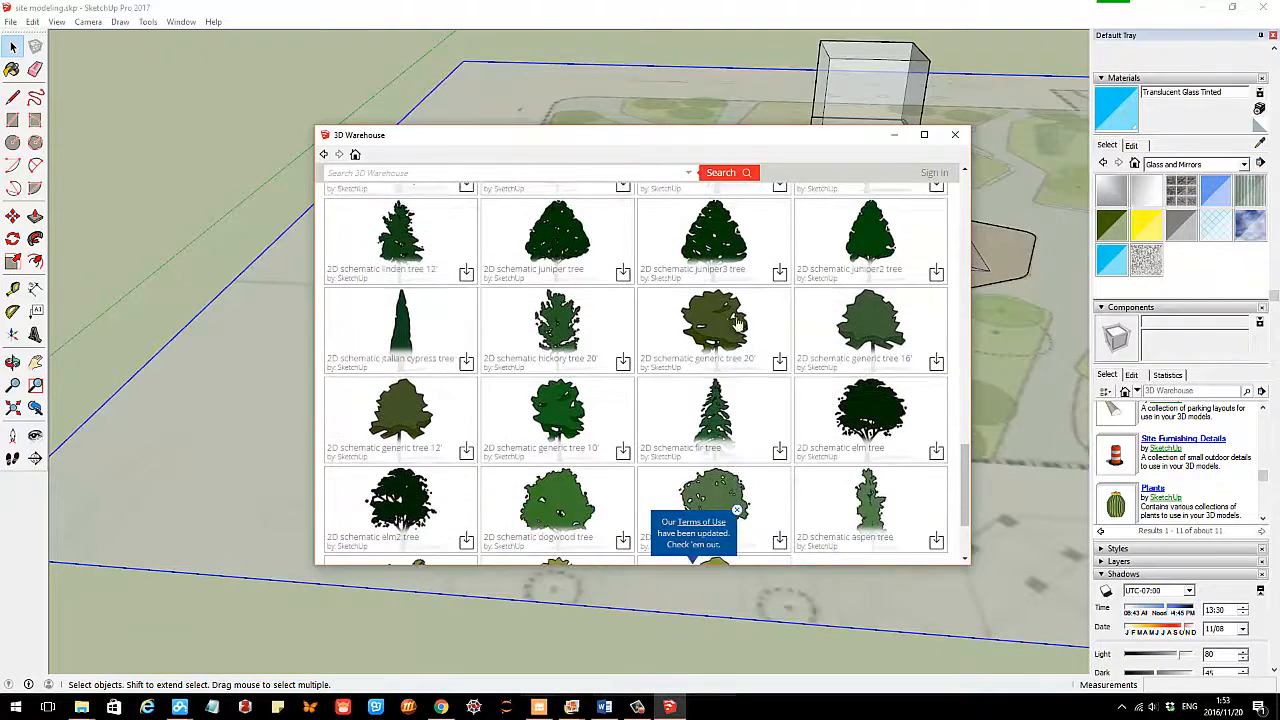
scroll(785, 347, "up", 5)
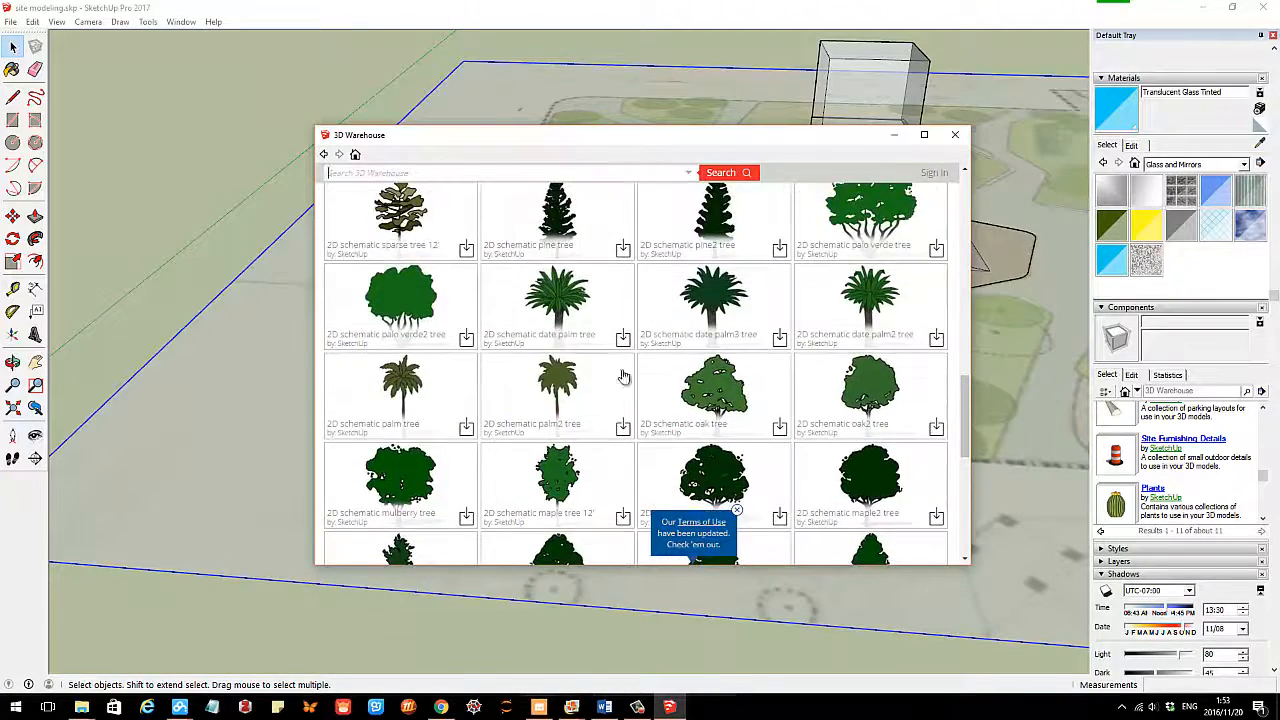
scroll(581, 382, "up", 2)
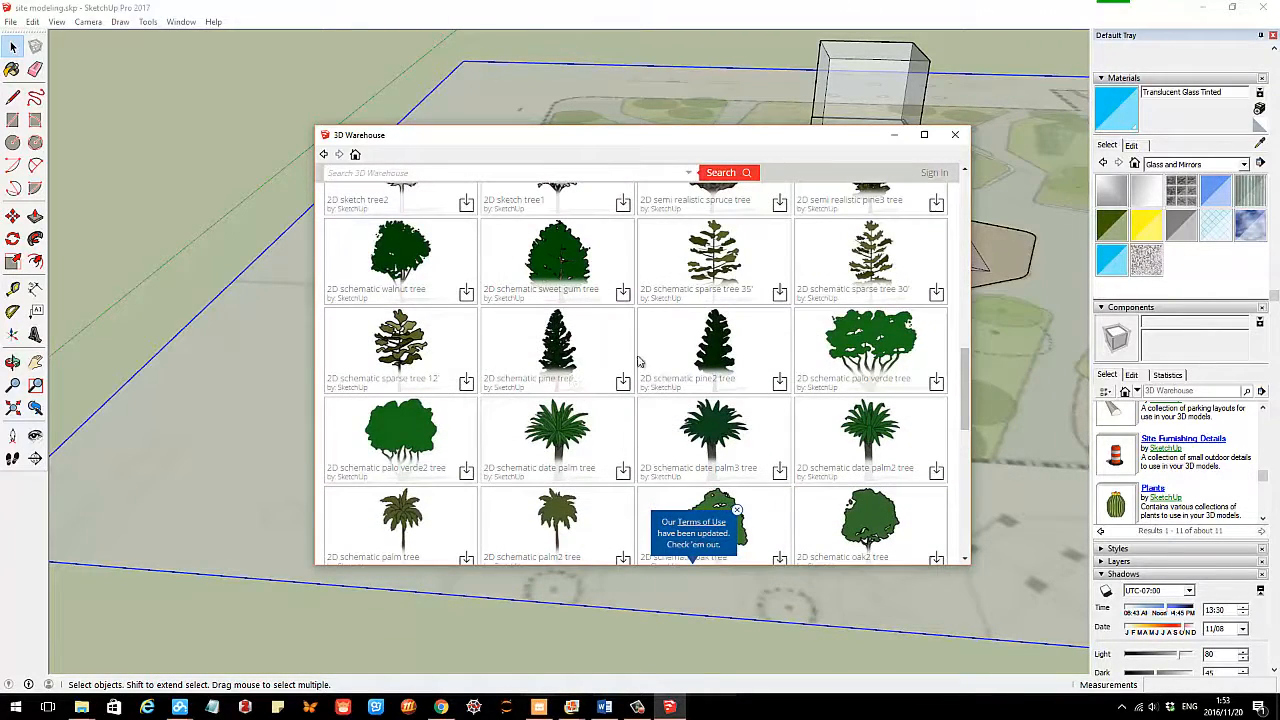
left_click(861, 310)
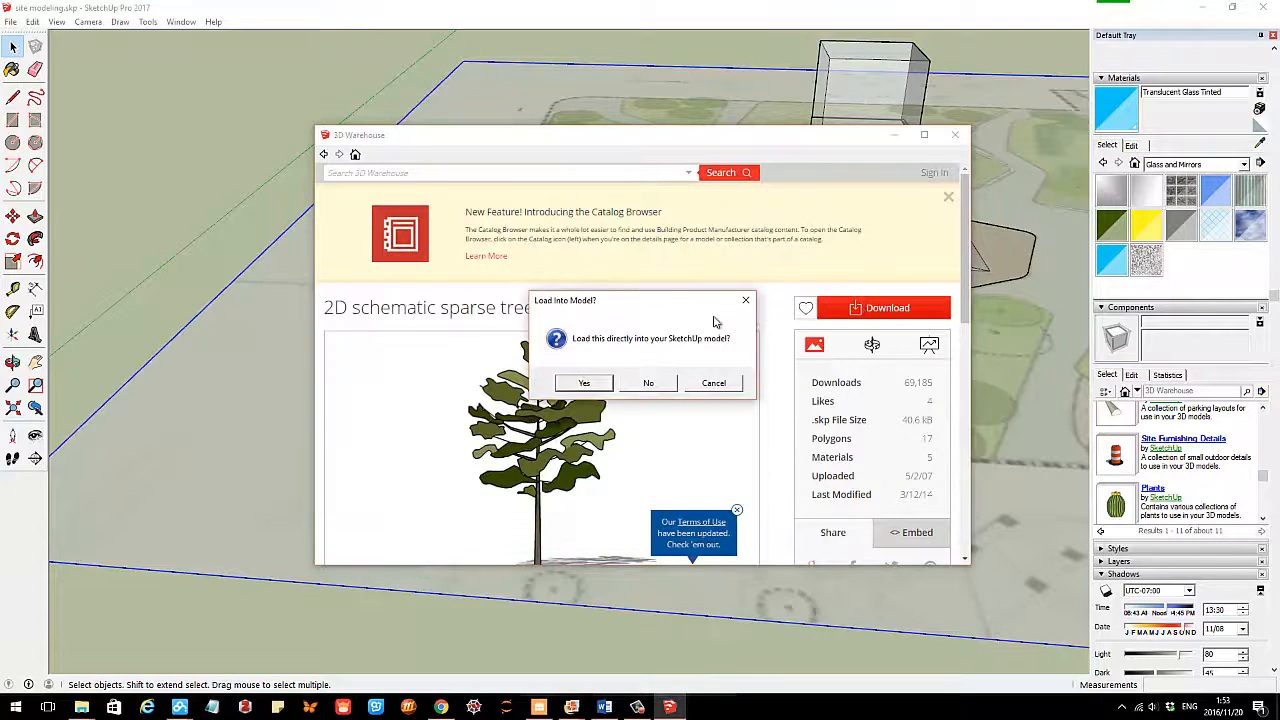
left_click(580, 383)
Place the sparse tree on the large tree circle between the fountain grasses and the lawn's pointed end.
scroll(512, 348, "up", 5)
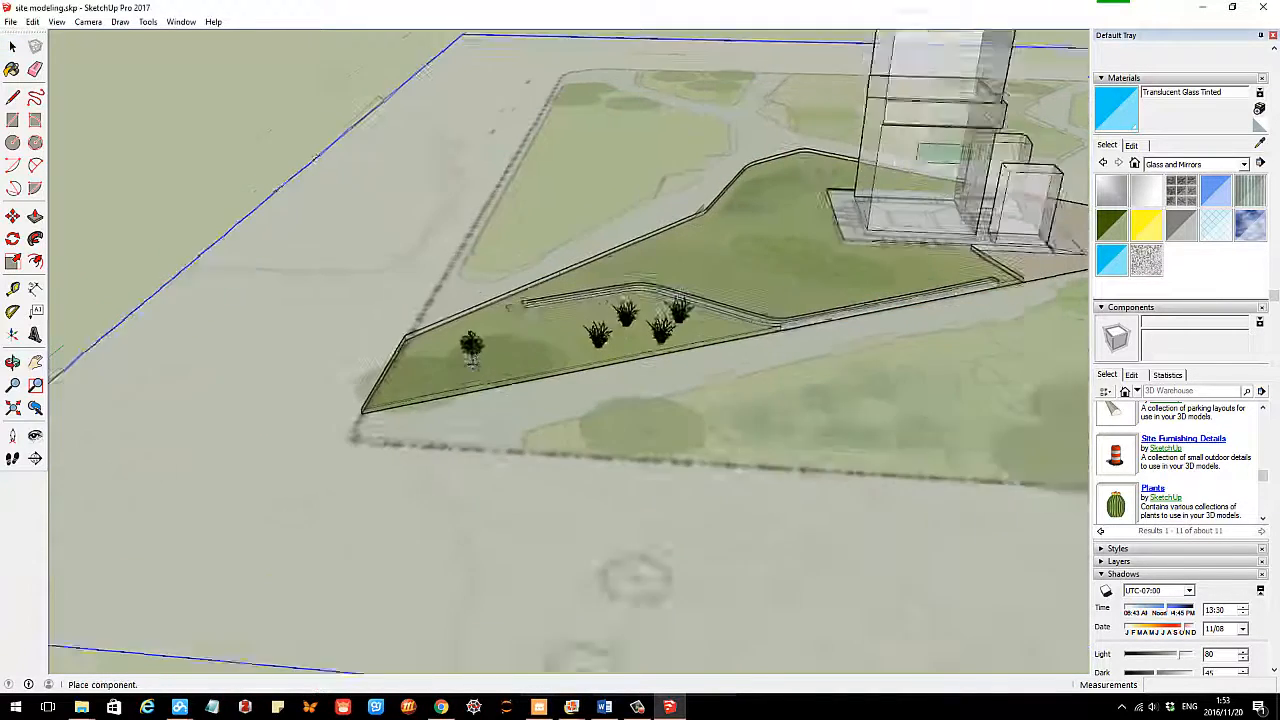
scroll(512, 348, "up", 1)
left_click(517, 355)
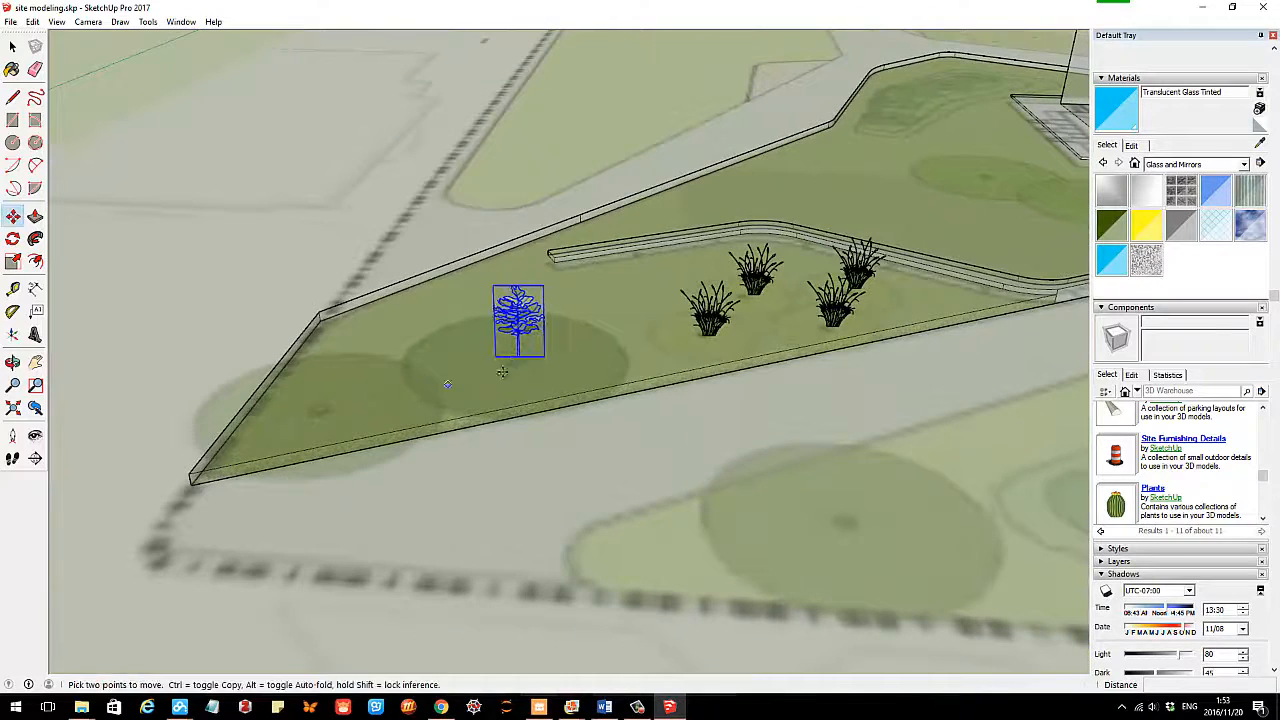
key("space")
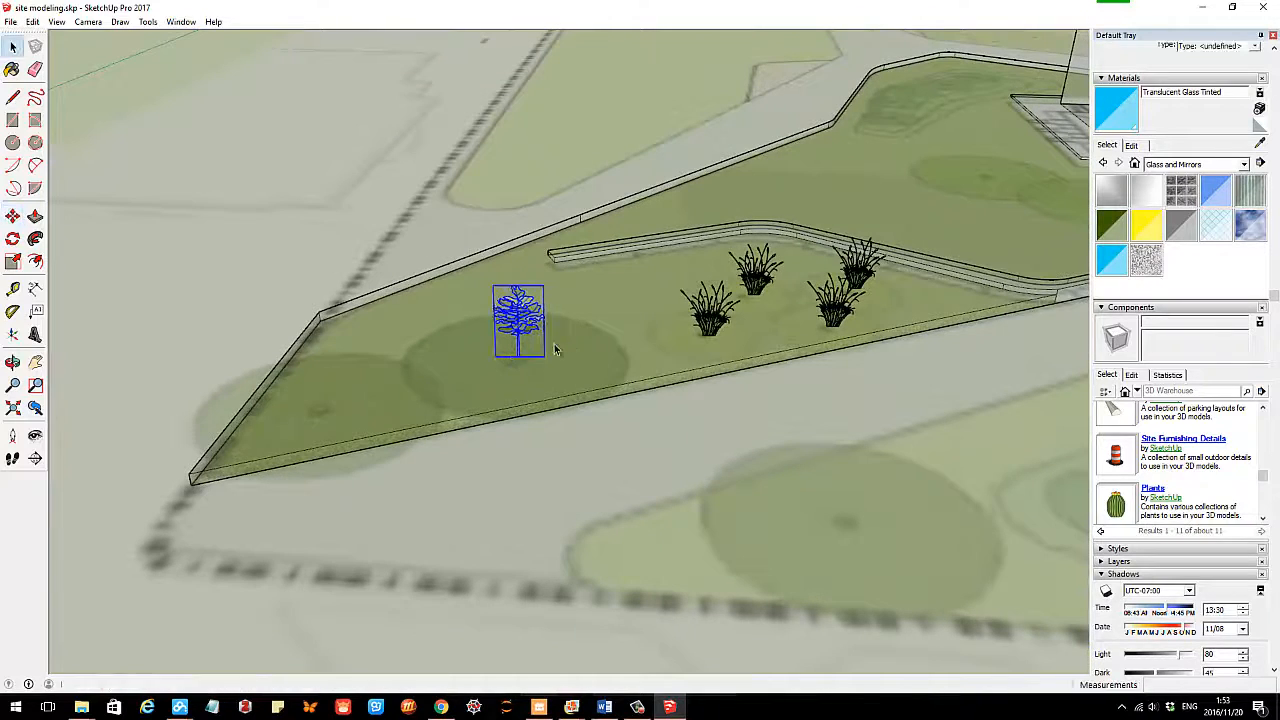
Enlarge the placed tree proportionally from its upper corner to nearly three times its height.
left_click(13, 262)
left_click_drag(545, 287, 646, 173)
key("space")
Move the enlarged tree about 6' 9" so its base sits on the centre of its tree circle.
middle_click_drag(478, 318, 475, 281)
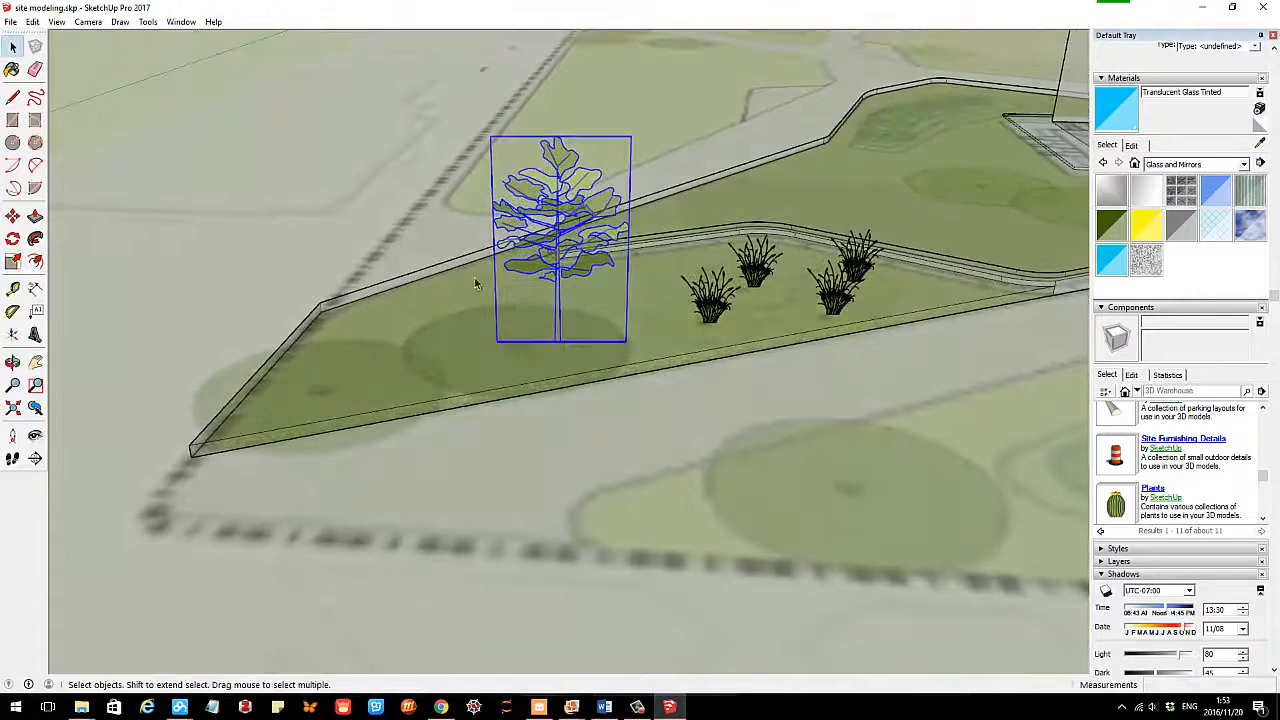
left_click(13, 216)
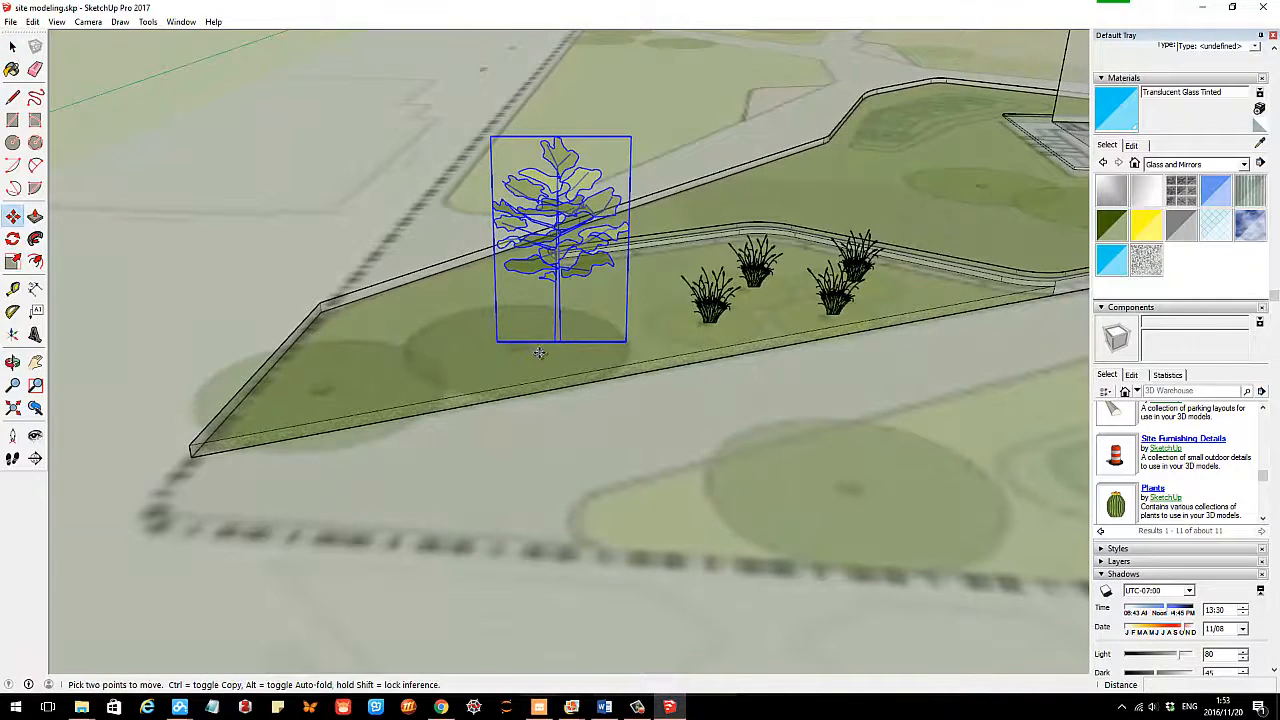
left_click(558, 340)
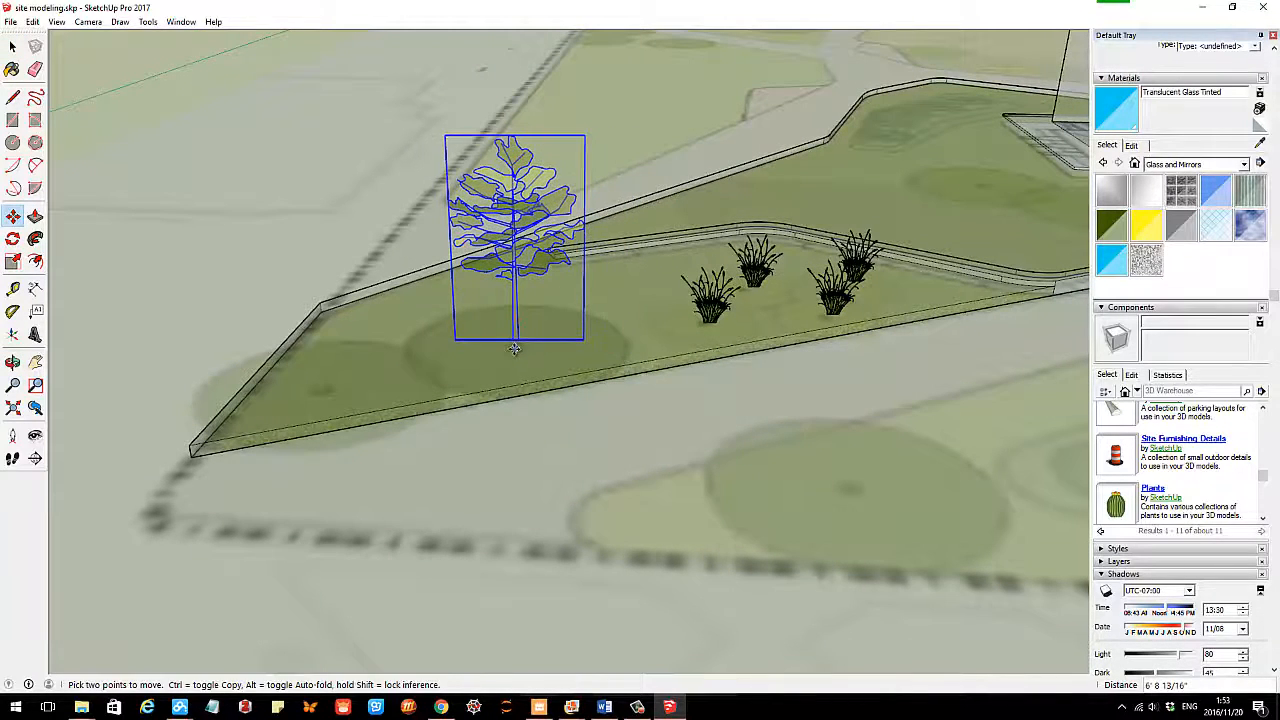
left_click(514, 340)
Copy the tree from its base point onto the neighbouring circle at the lawn's pointed end and deselect the copy.
middle_click_drag(514, 344, 581, 349)
scroll(570, 335, "up", 3)
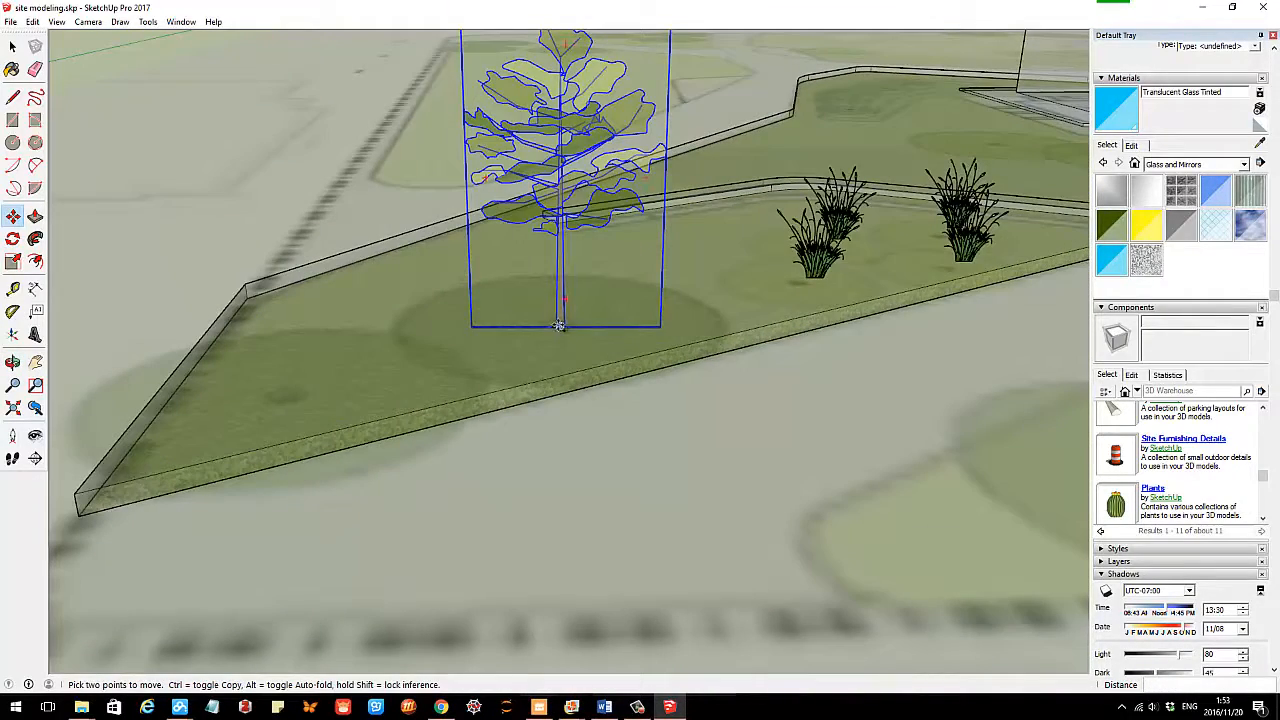
key("ctrl")
left_click(559, 325)
left_click(280, 397)
key("space")
scroll(457, 369, "down", 4)
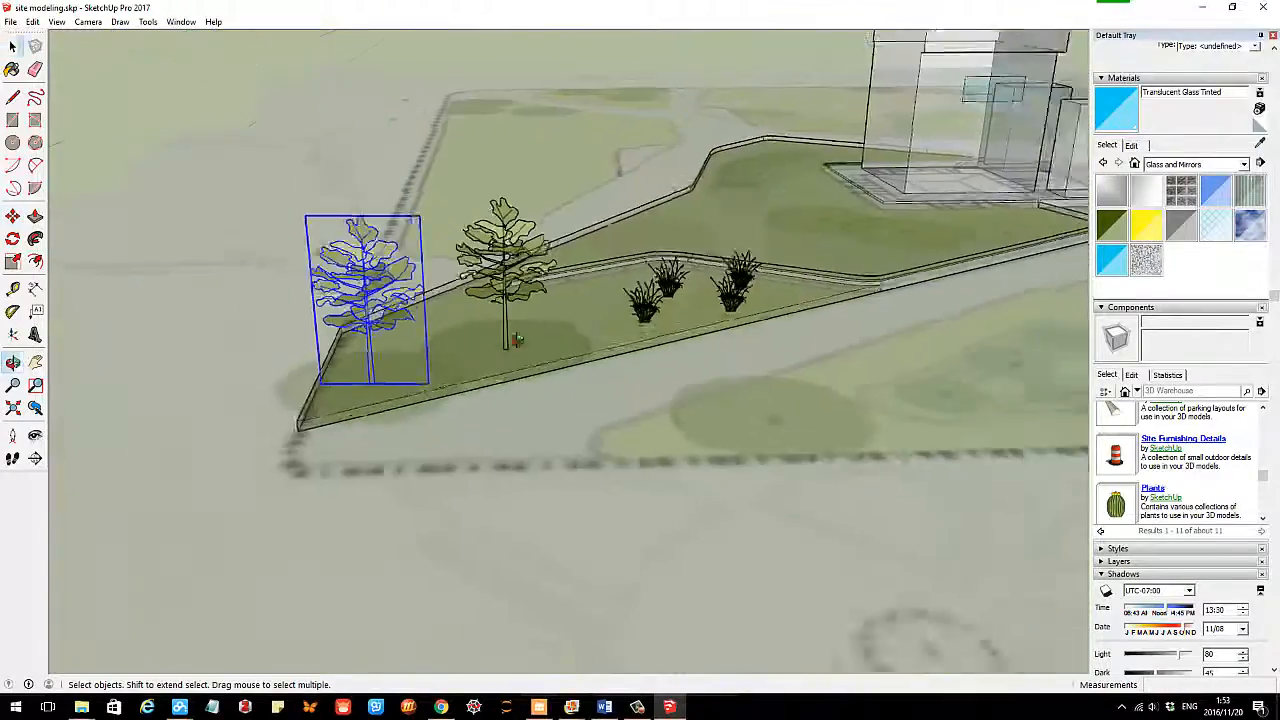
scroll(575, 250, "down", 3)
left_click(345, 97)
Copy the tree at the pointed end onto the farther tree circle near the tower, about 180' away.
middle_click_drag(345, 97, 500, 320)
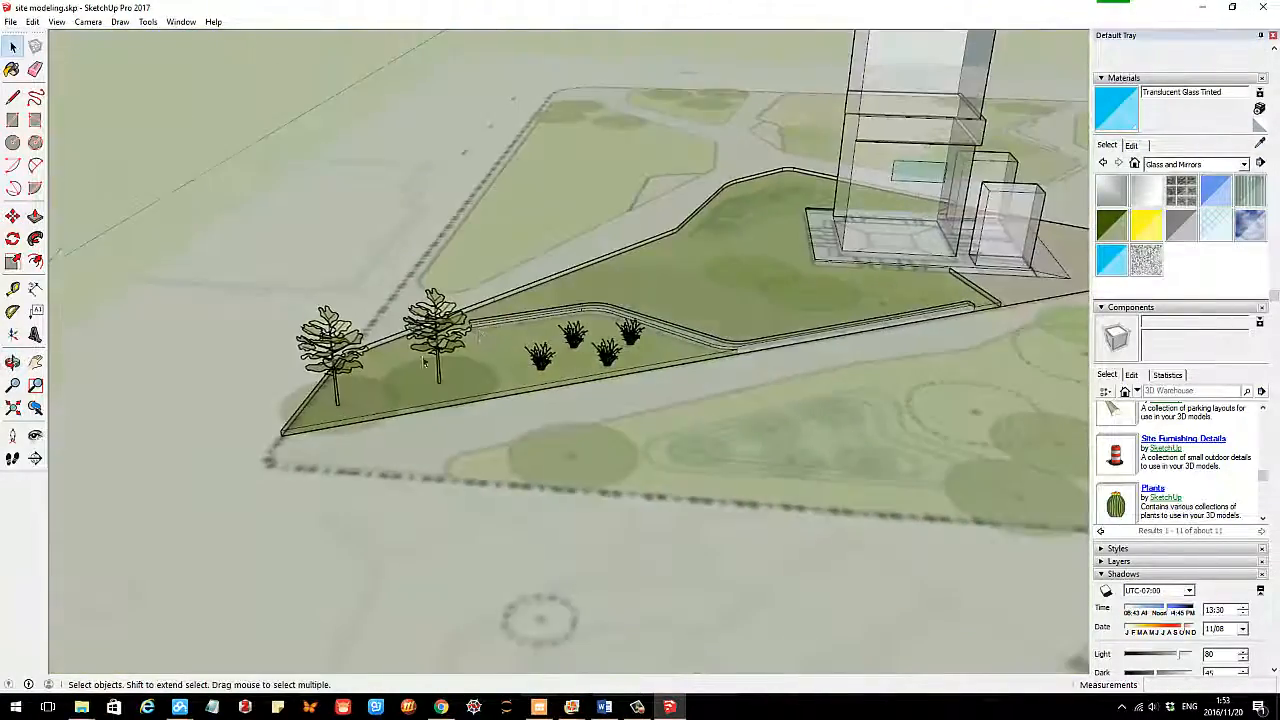
scroll(434, 354, "up", 3)
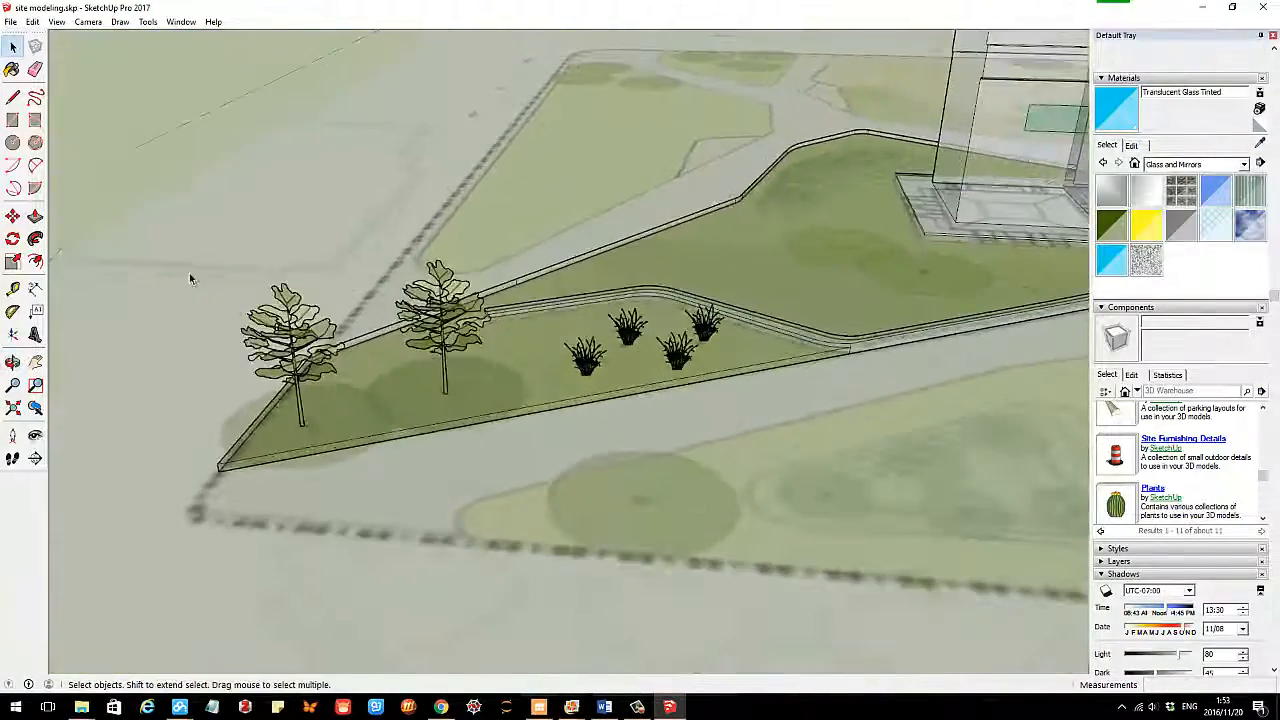
left_click(13, 216)
left_click(303, 425)
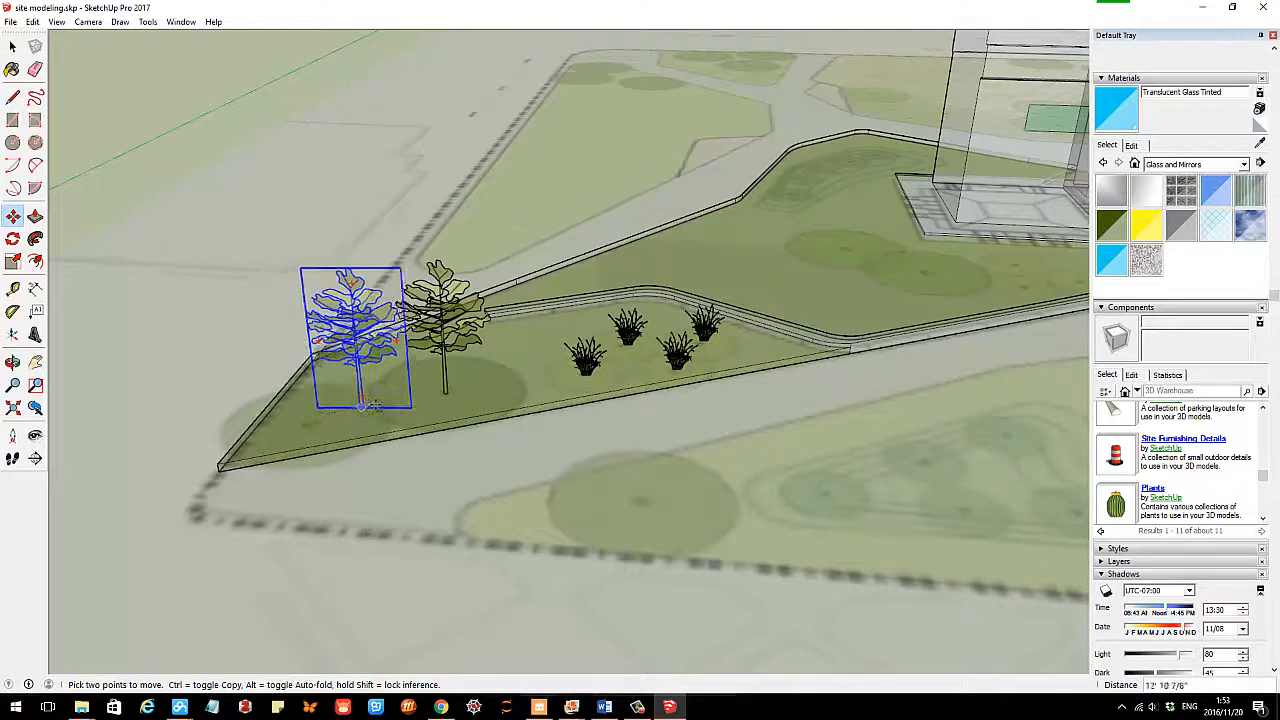
key("ctrl")
left_click(847, 246)
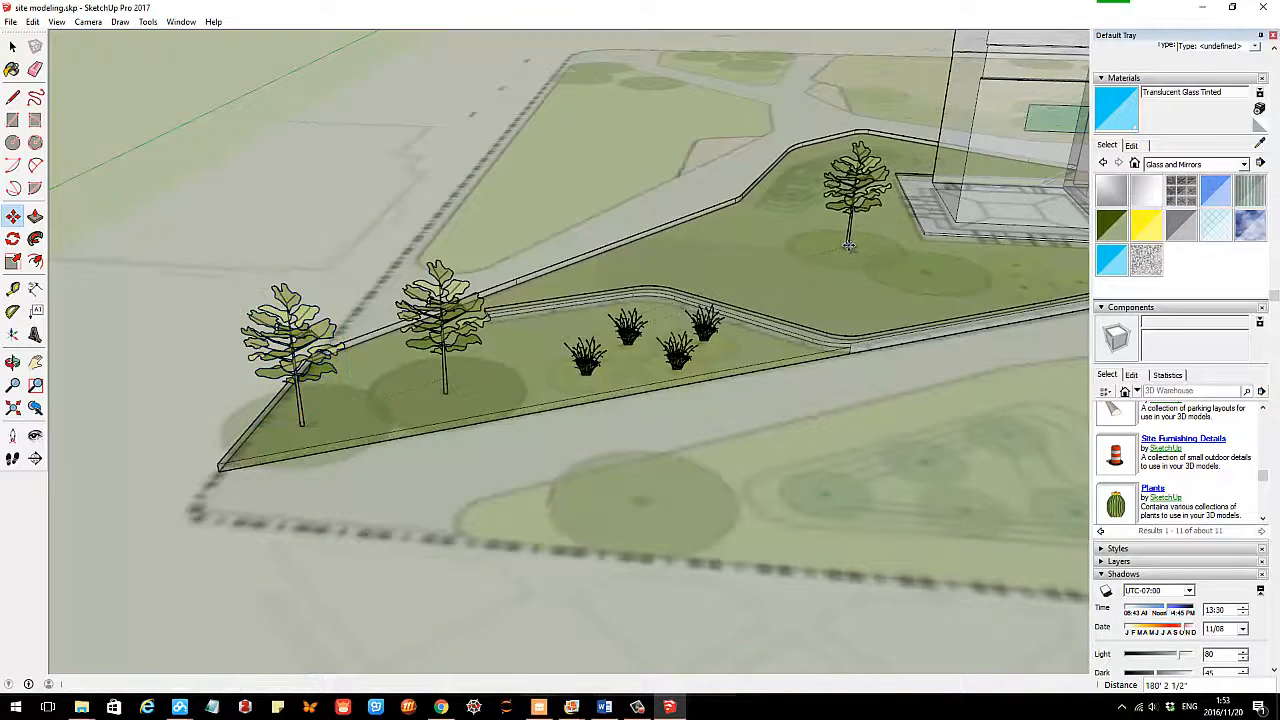
Copy the tree near the tower onto the adjoining larger tree circle, about 28' away.
middle_click_drag(850, 250, 871, 318)
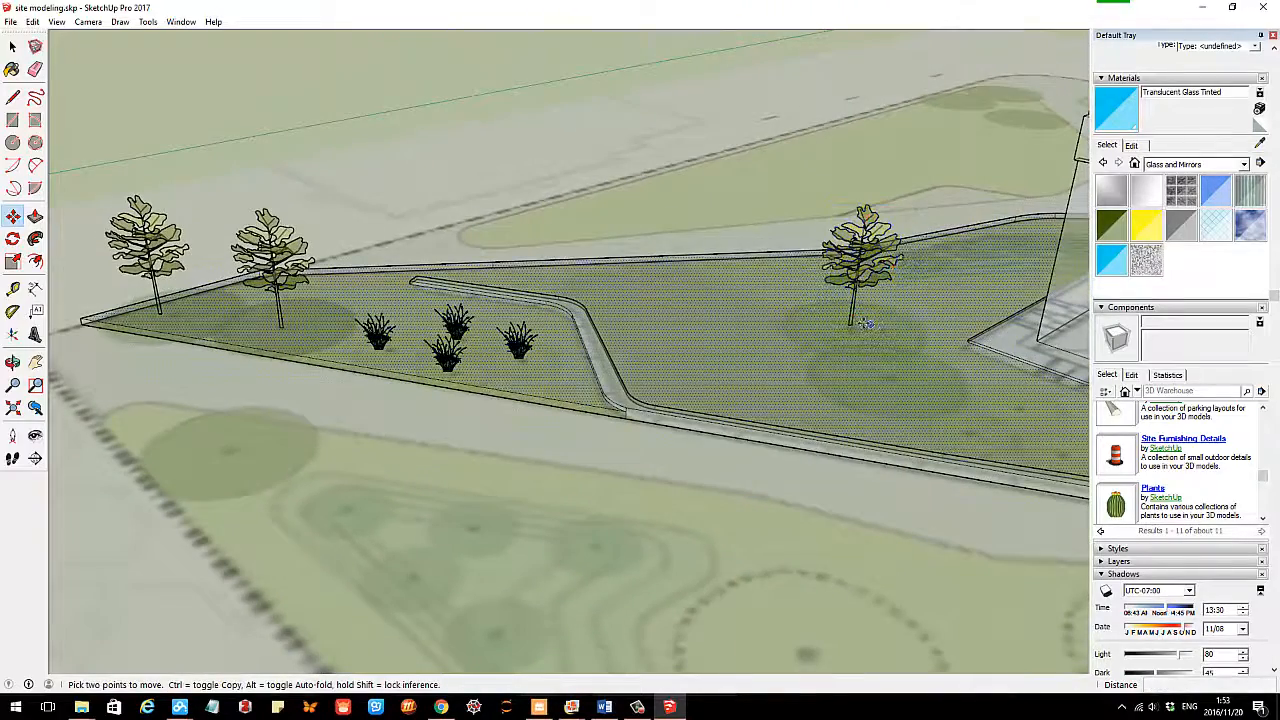
left_click(858, 331)
key("ctrl")
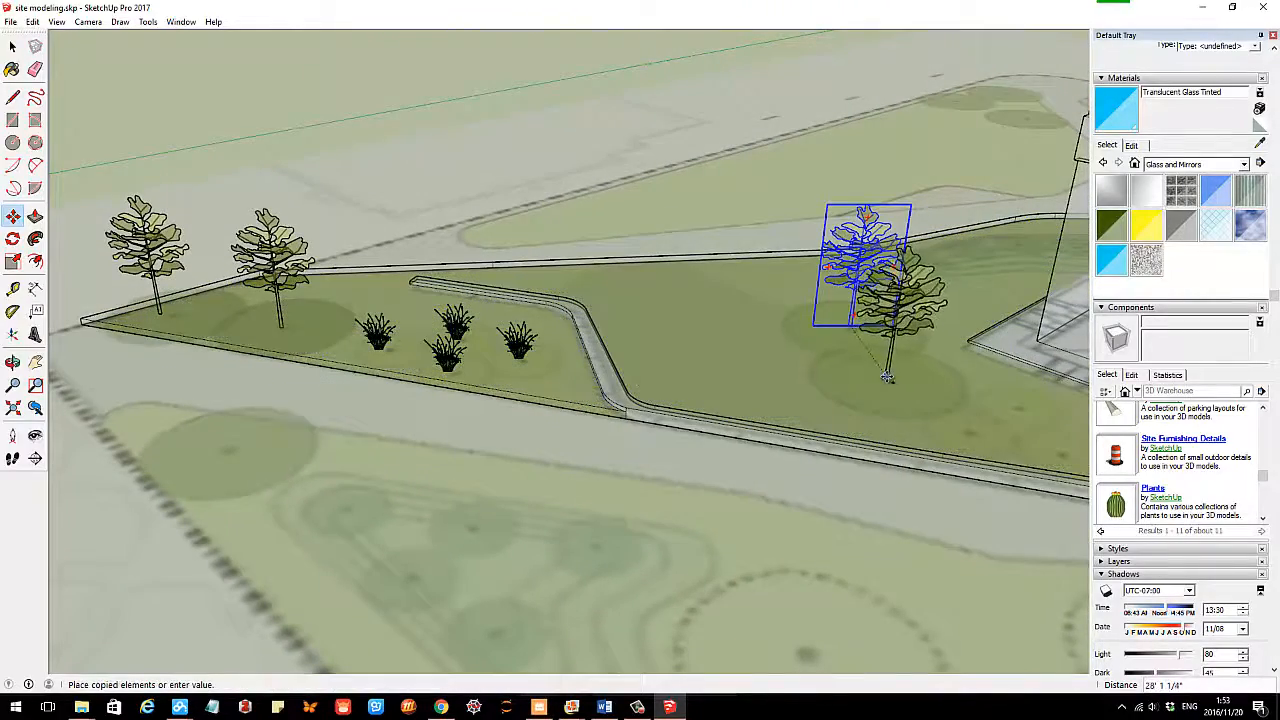
left_click(887, 377)
key("space")
Turn off the X-ray face style for the whole site model, keeping Shaded With Textures.
scroll(765, 394, "down", 3)
middle_click_drag(765, 394, 203, 137)
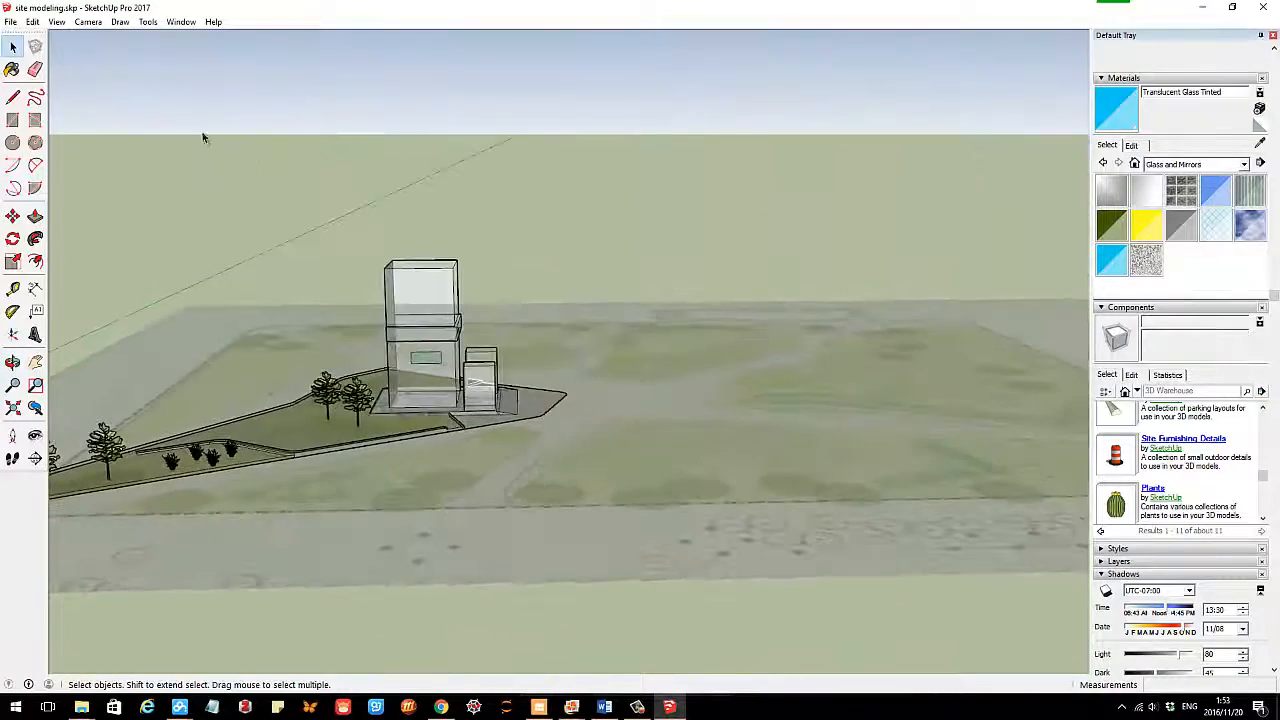
middle_click_drag(382, 317, 560, 420)
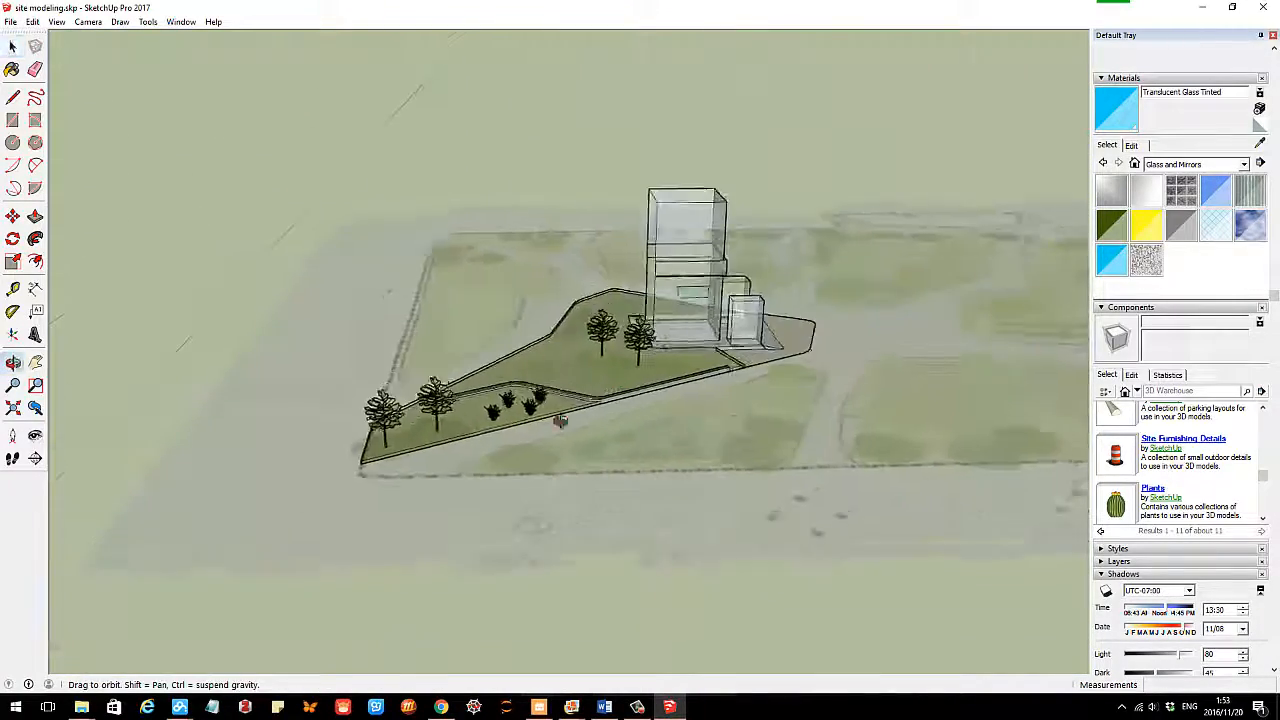
scroll(708, 364, "up", 3)
left_click(57, 21)
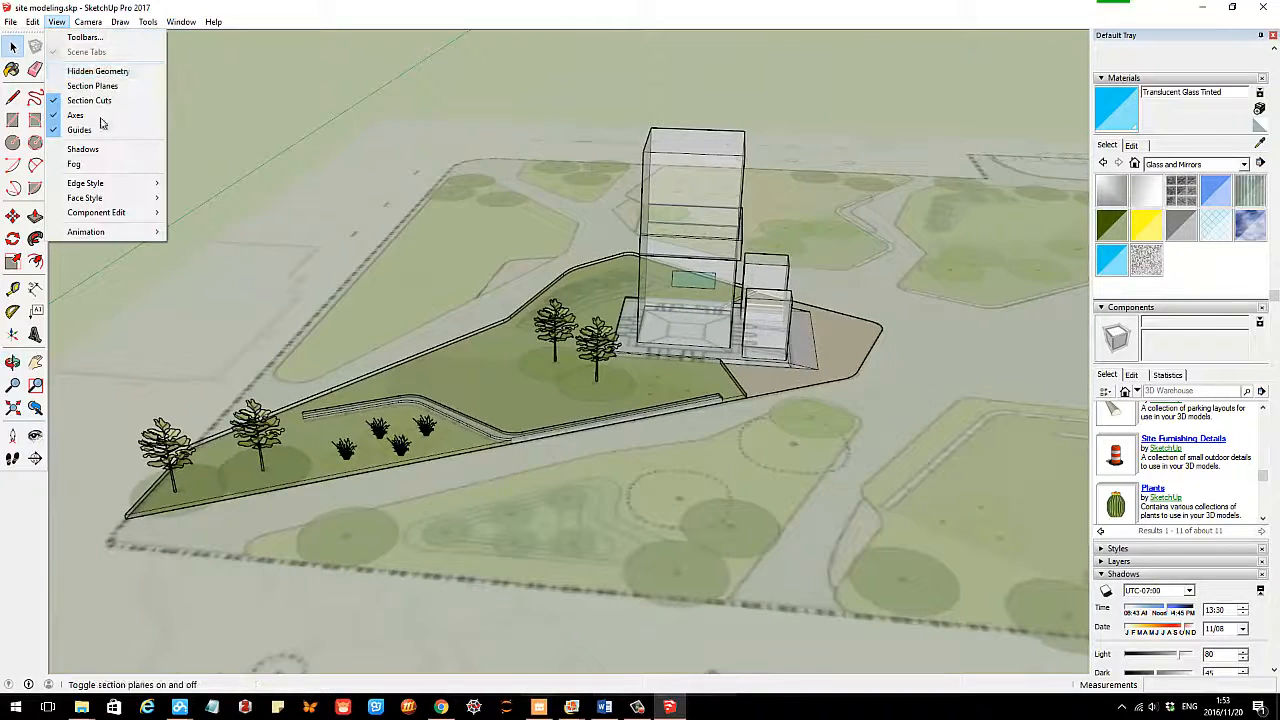
mouse_move(160, 200)
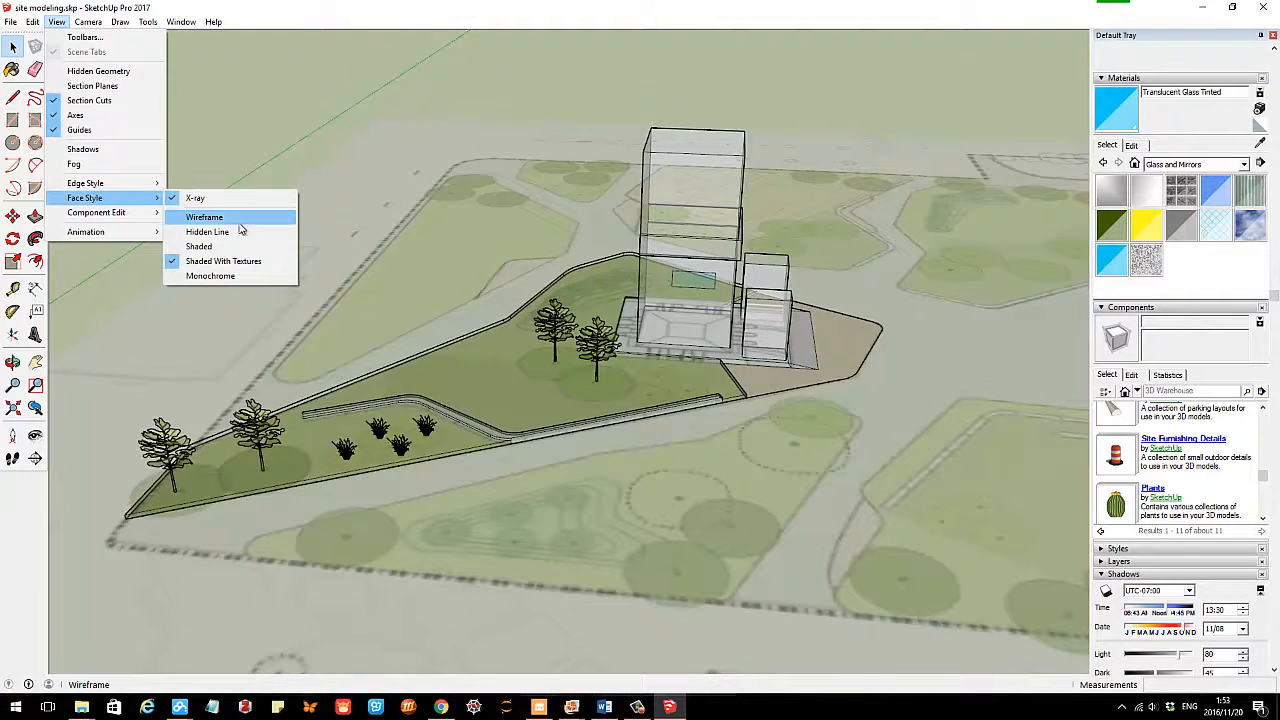
left_click(222, 199)
Examine the planted lawn and tower from low and high angles, with the Components section collapsed.
middle_click_drag(531, 361, 540, 388)
scroll(519, 377, "up", 2)
scroll(617, 386, "down", 2)
middle_click_drag(617, 386, 684, 357)
scroll(571, 377, "up", 2)
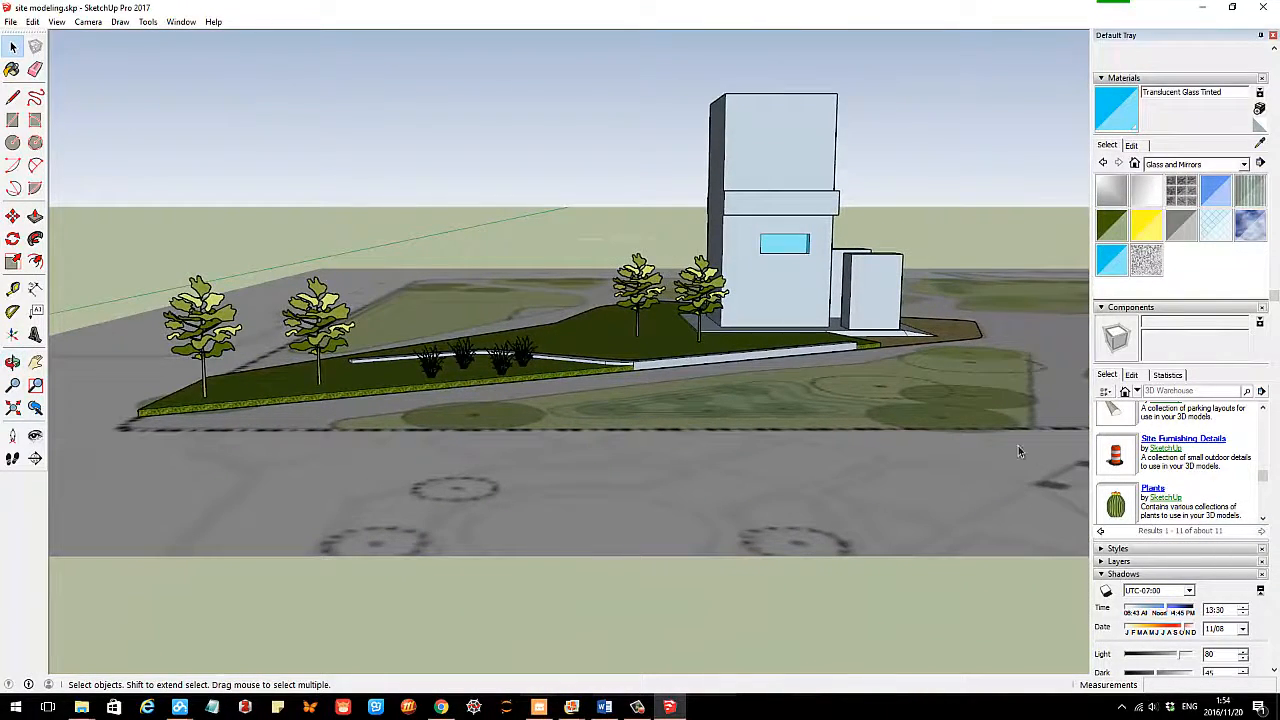
left_click(1104, 309)
scroll(642, 330, "down", 3)
middle_click_drag(672, 340, 704, 440)
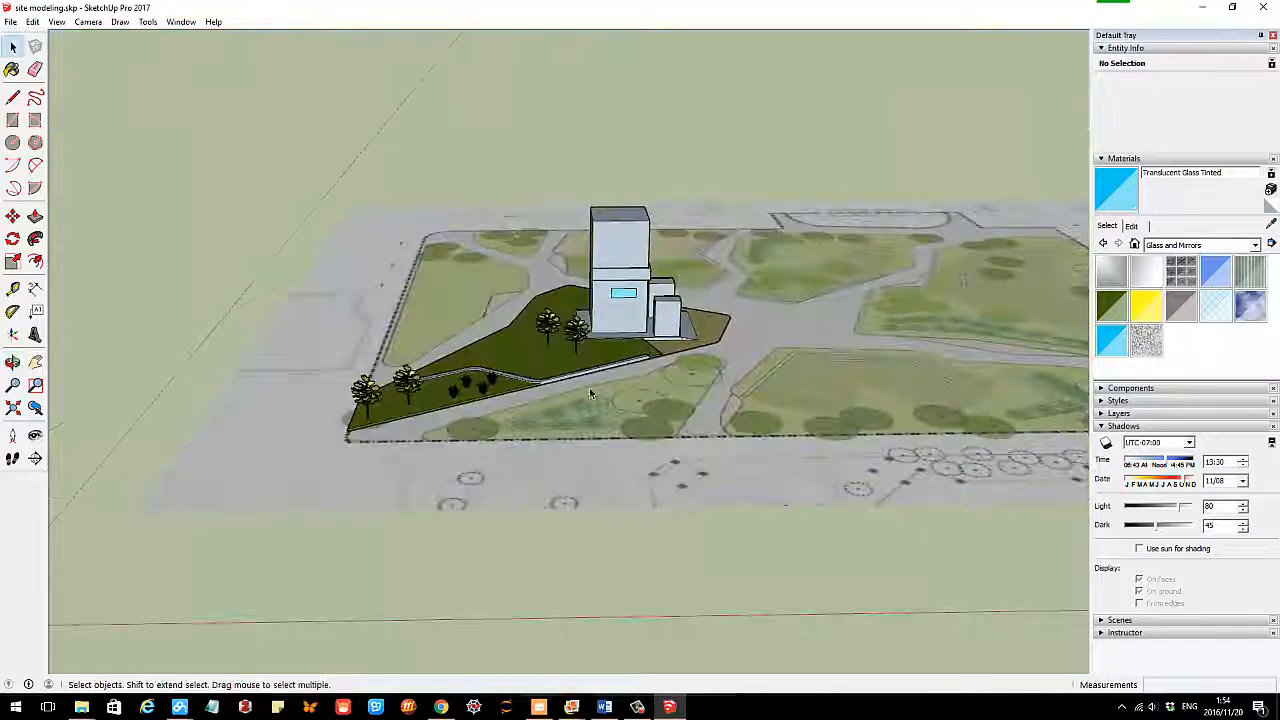
middle_click_drag(590, 393, 375, 374)
scroll(344, 379, "up", 2)
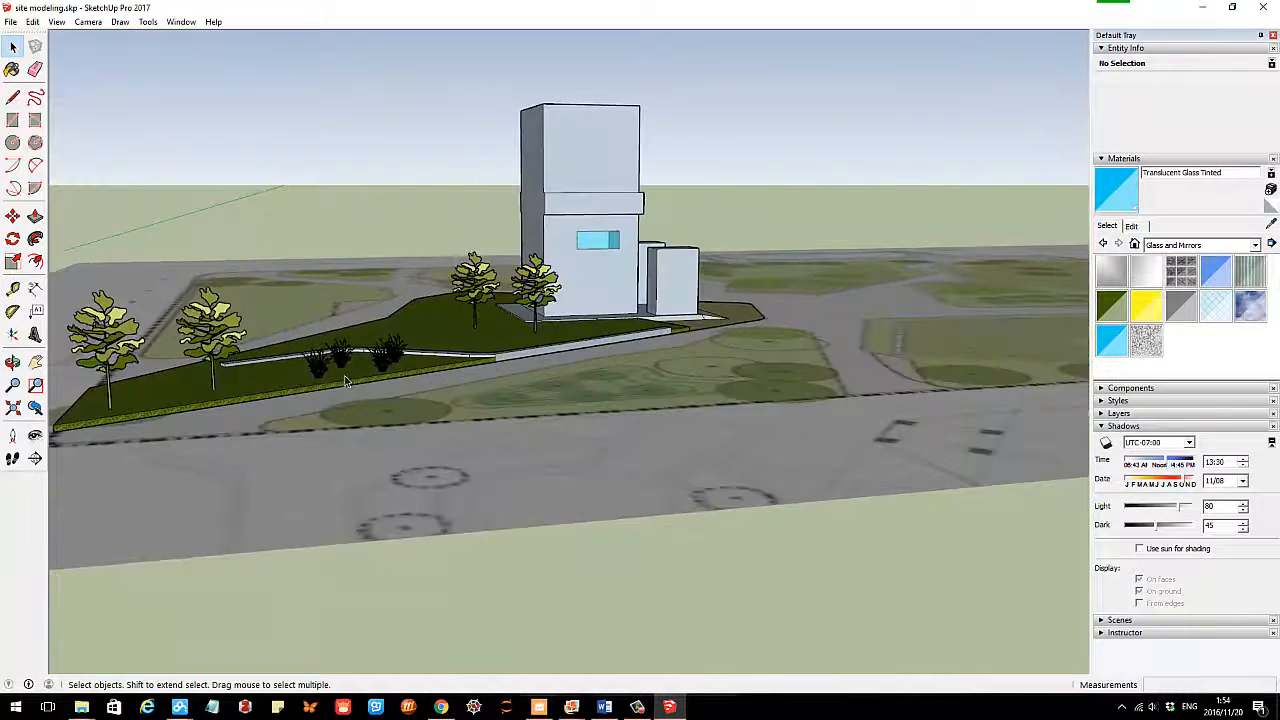
scroll(345, 377, "up", 2)
scroll(595, 371, "down", 2)
middle_click_drag(626, 367, 608, 365)
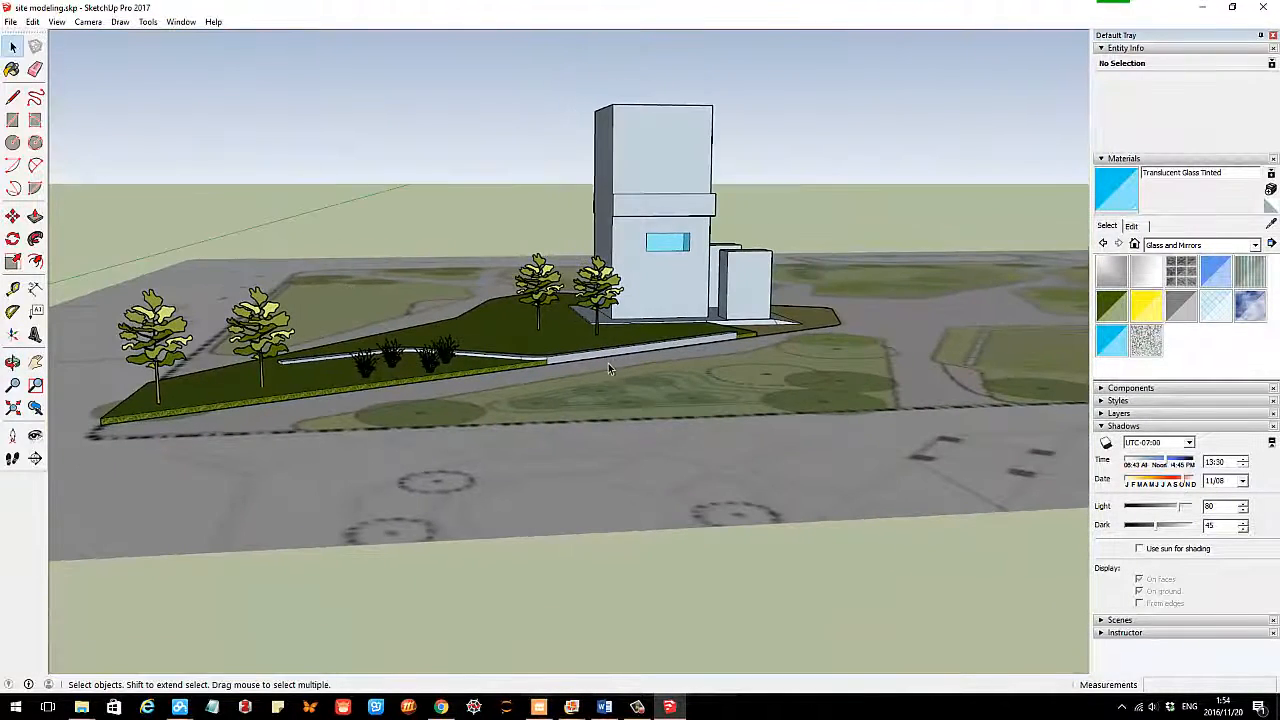
Turn off the display of edges in the model's edge style.
left_click(56, 21)
mouse_move(111, 186)
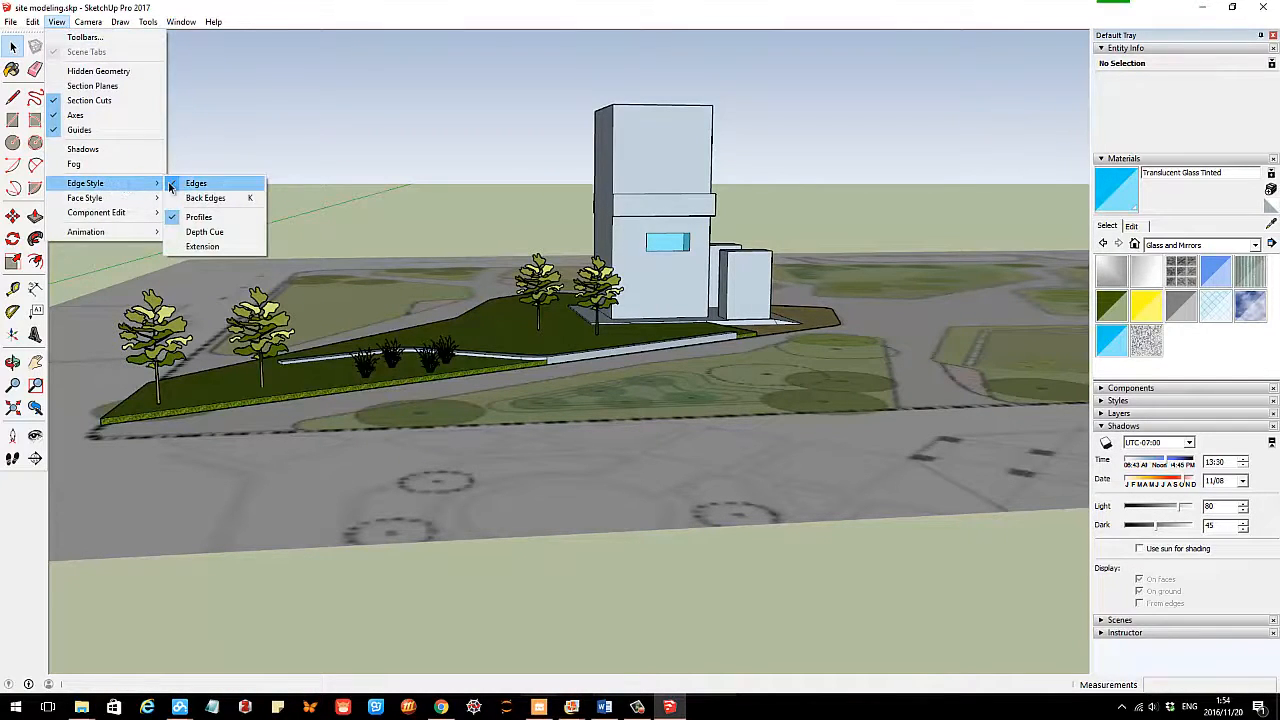
left_click(194, 183)
Turn off profiles in the edge style and review the site model without outlines.
middle_click_drag(314, 220, 528, 500)
middle_click_drag(522, 340, 514, 336)
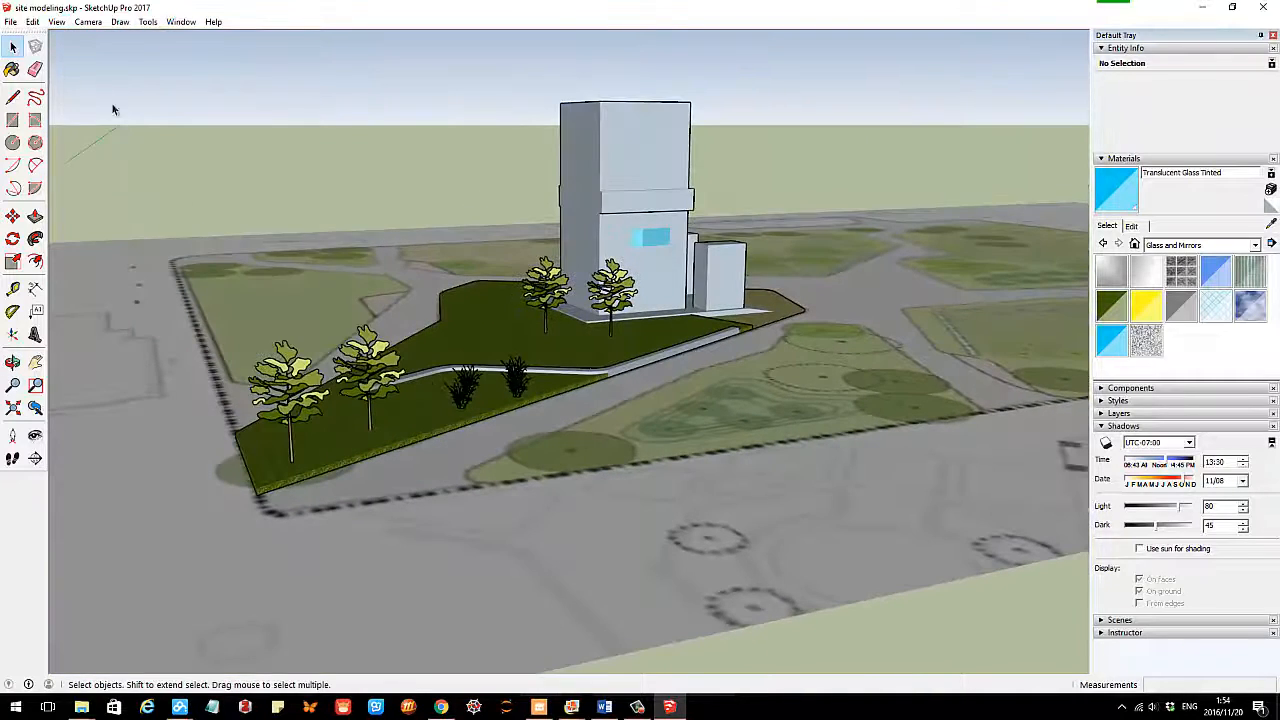
left_click(56, 21)
mouse_move(107, 188)
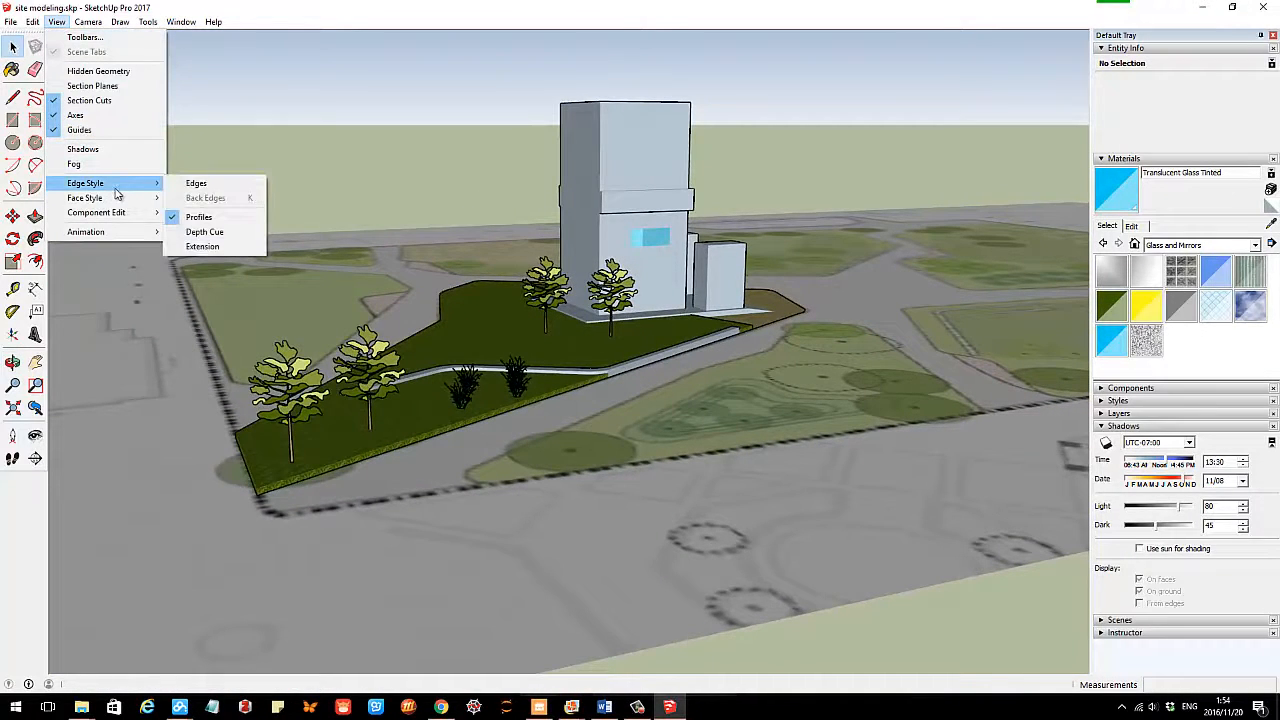
left_click(203, 218)
middle_click_drag(207, 220, 520, 342)
scroll(490, 349, "up", 2)
scroll(555, 358, "down", 3)
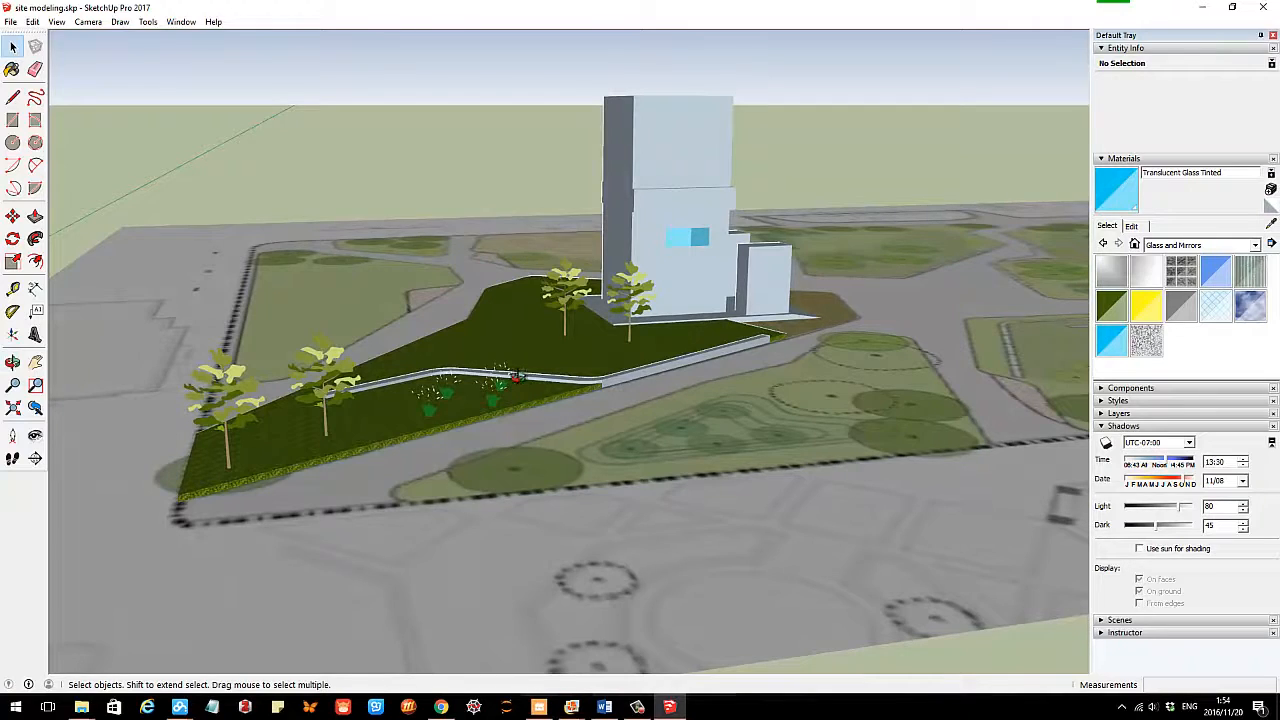
middle_click_drag(700, 352, 725, 353)
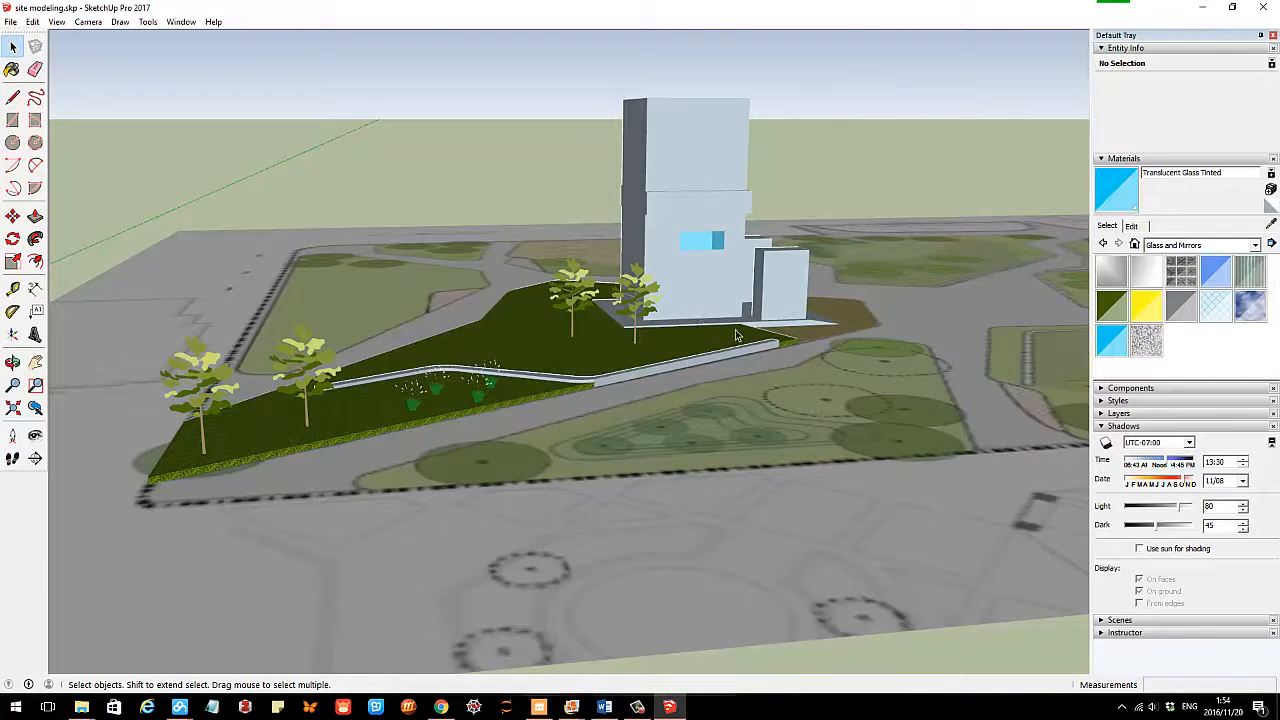
Frame the planted lawn and tower from a low angle and create a scene, saving the style changes as a new style.
scroll(565, 335, "up", 2)
middle_click_drag(565, 335, 700, 347)
scroll(693, 358, "up", 3)
left_click(1118, 620)
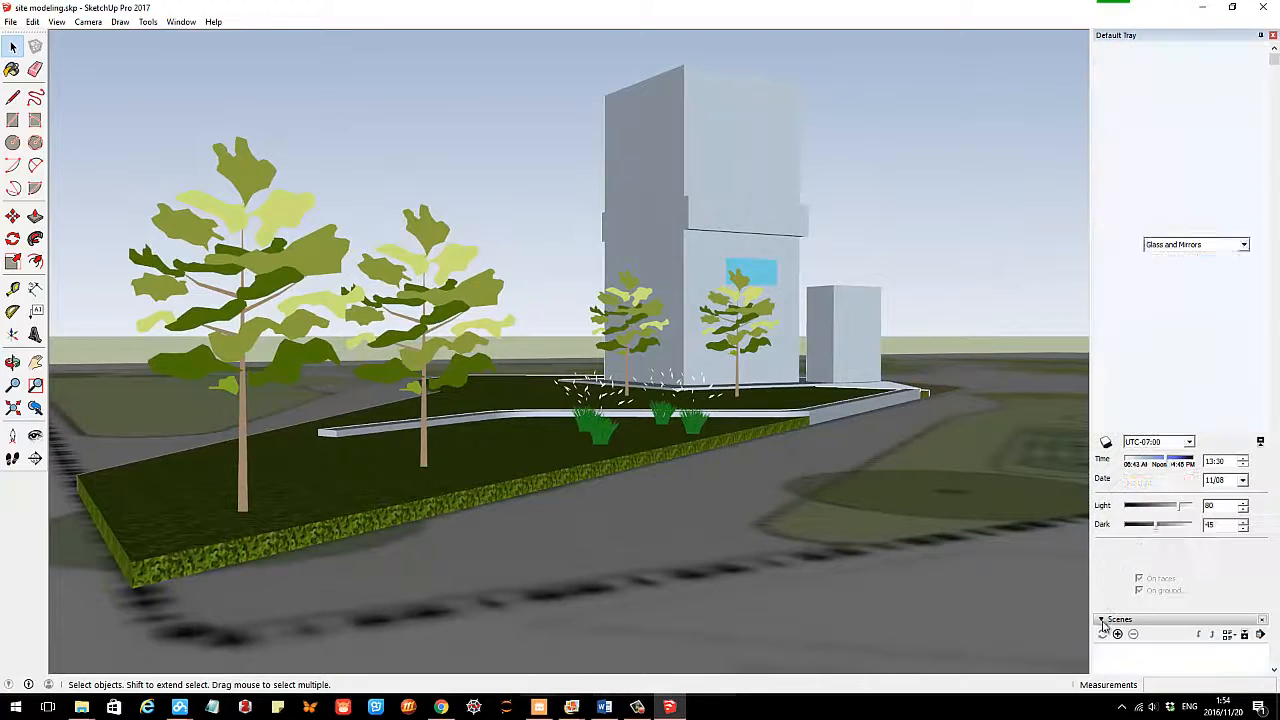
left_click(1117, 635)
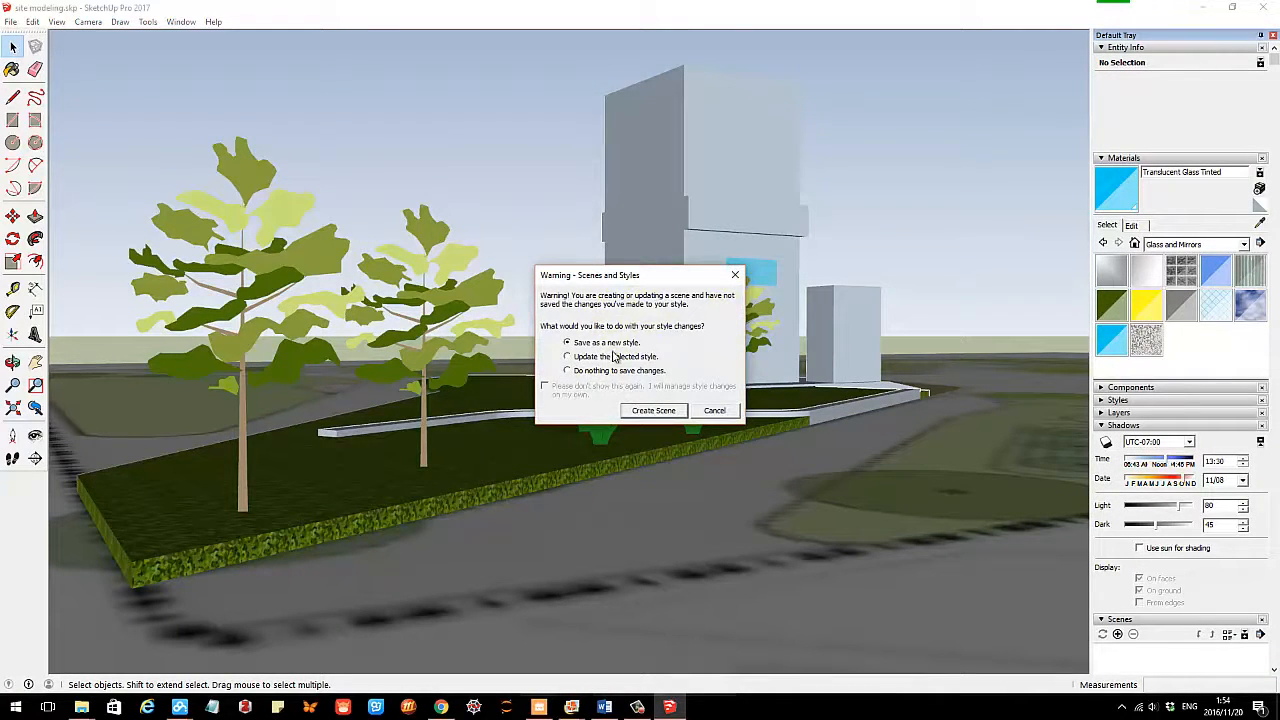
left_click(655, 412)
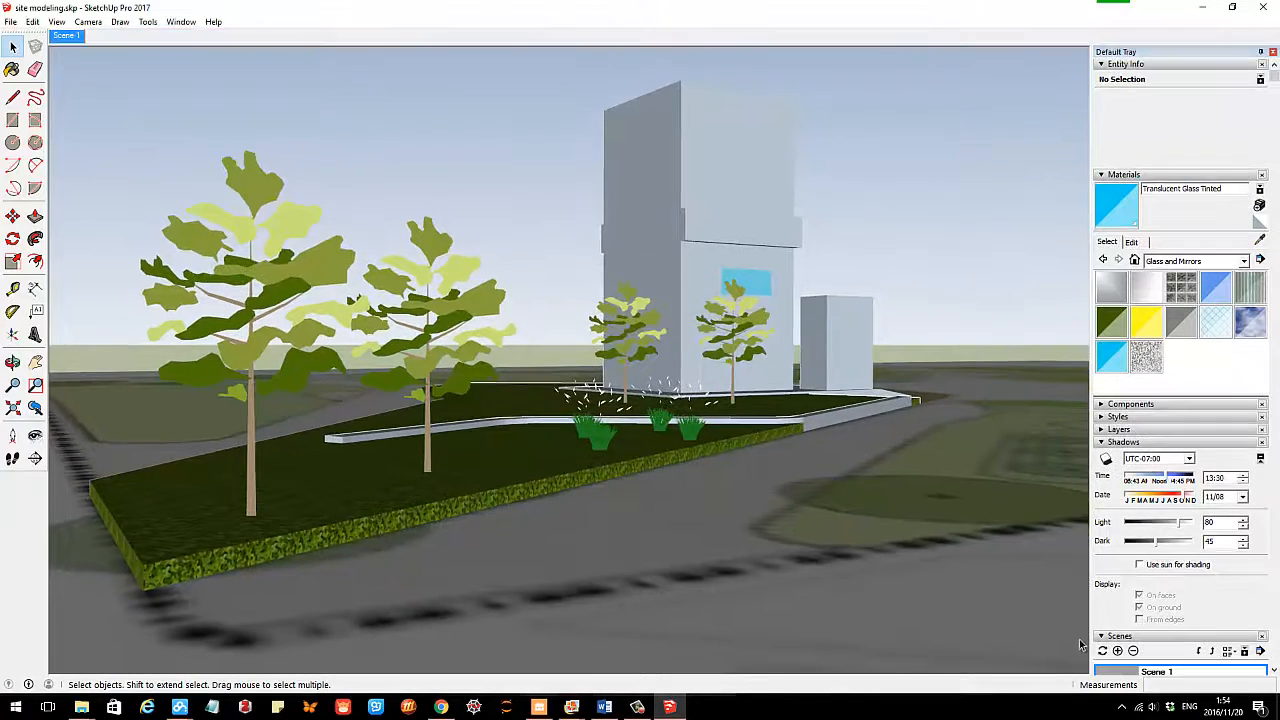
View the site from other angles and recall Scene 1 to check its saved view.
scroll(1180, 490, "down", 3)
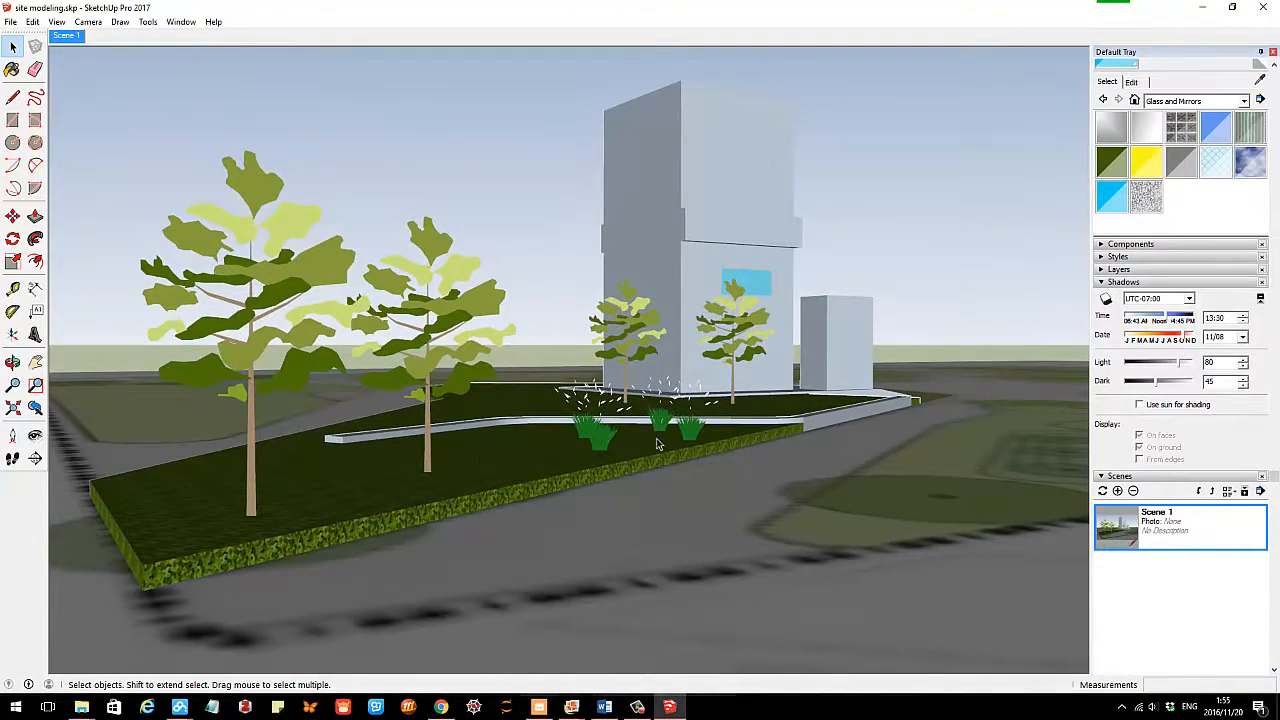
scroll(480, 450, "down", 3)
middle_click_drag(480, 450, 478, 508)
scroll(478, 508, "down", 3)
middle_click_drag(739, 468, 657, 450)
scroll(657, 450, "up", 2)
double_click(1191, 530)
Add a second scene showing the tower's opposite side with its two low blocks in front.
middle_click_drag(886, 425, 374, 460)
scroll(374, 455, "down", 3)
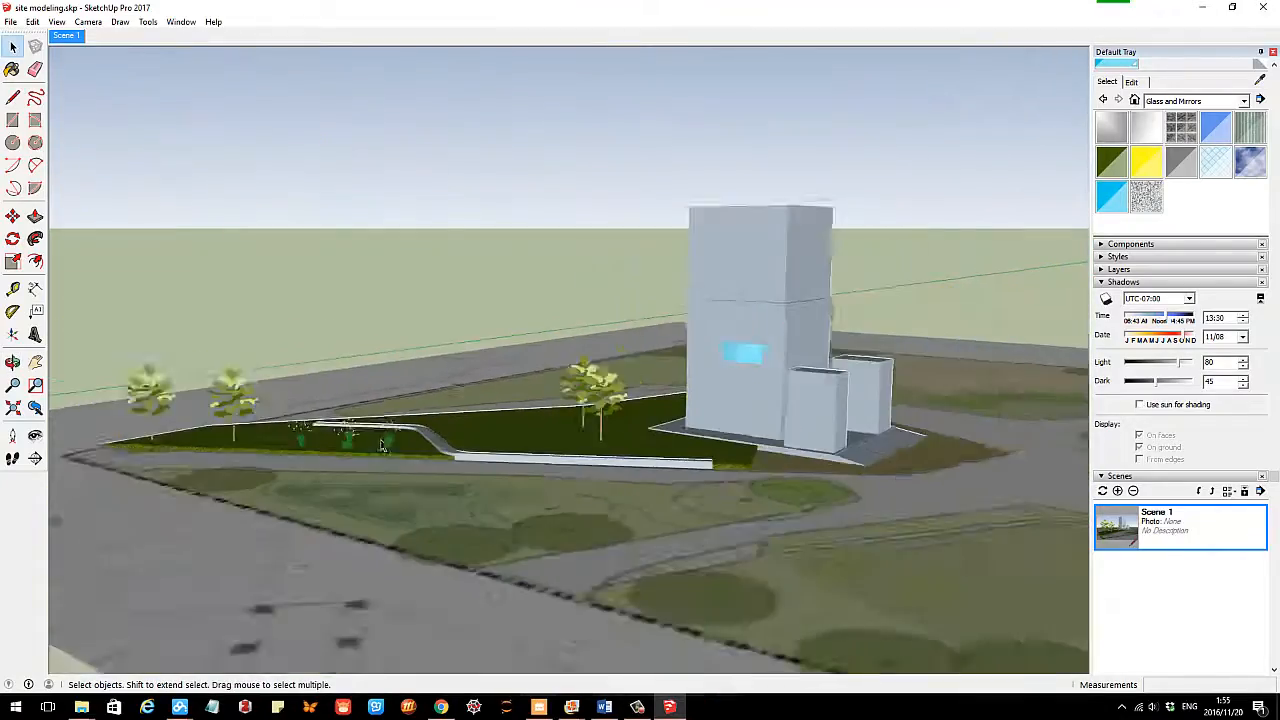
middle_click_drag(800, 435, 454, 343)
scroll(513, 469, "down", 3)
scroll(714, 443, "up", 2)
scroll(523, 263, "up", 3)
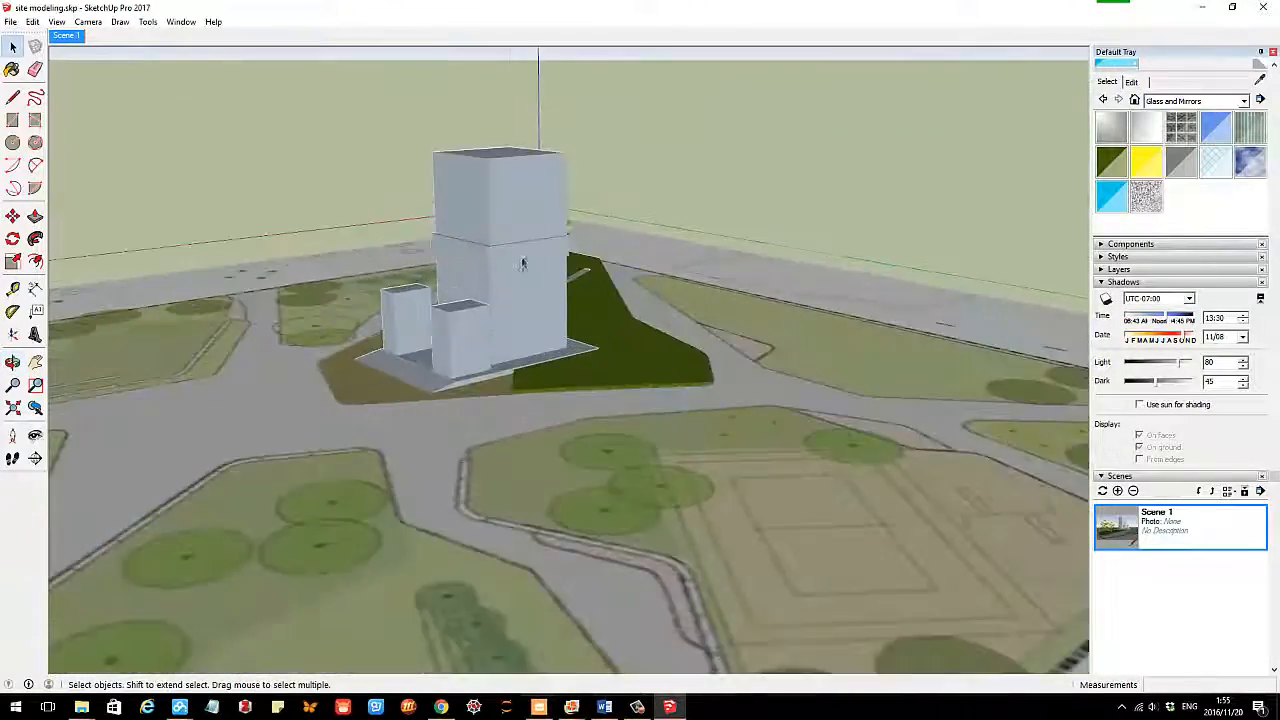
middle_click_drag(523, 263, 705, 362)
left_click(1117, 490)
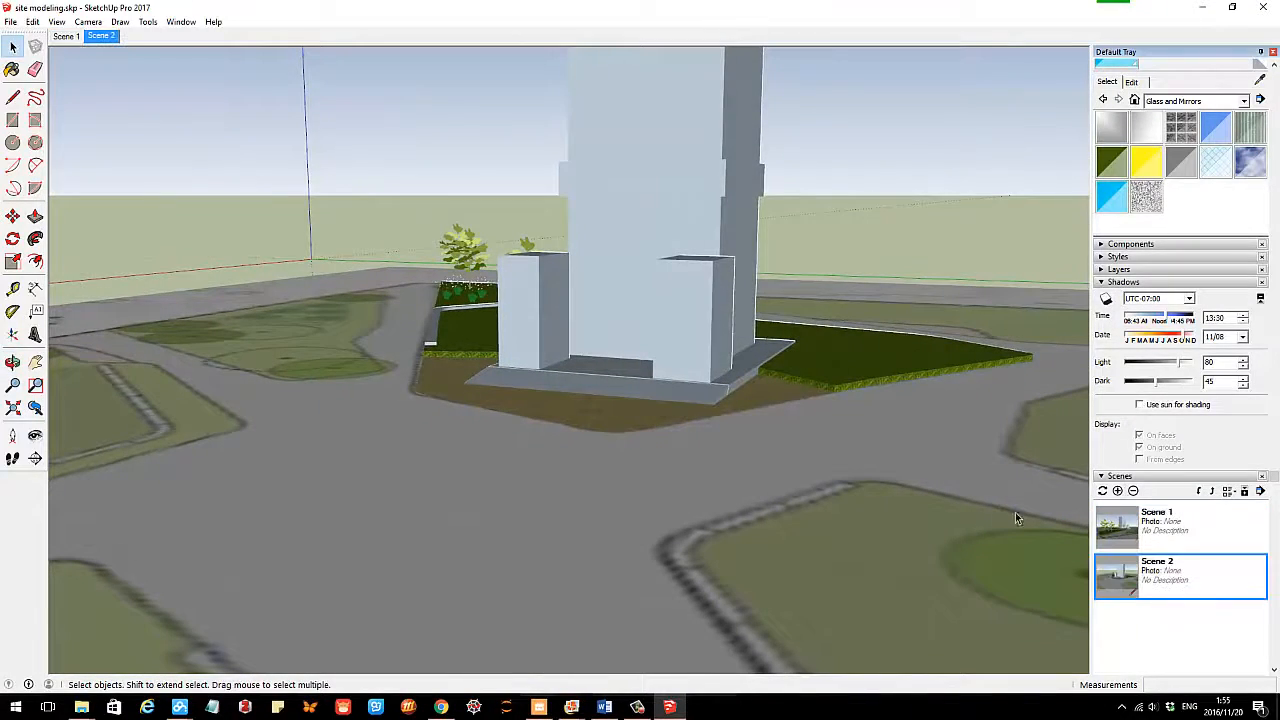
Compare the two saved views by switching between Scene 1 and Scene 2, ending on Scene 1.
left_click(1165, 526)
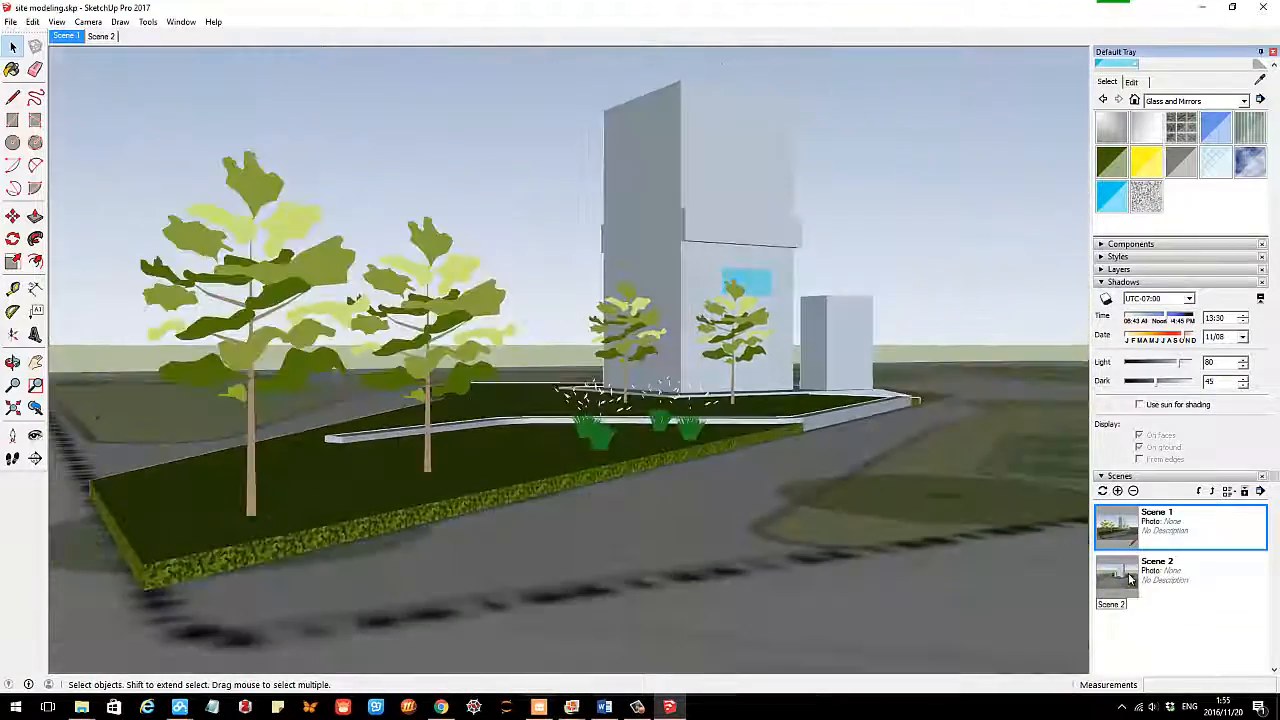
left_click(1130, 578)
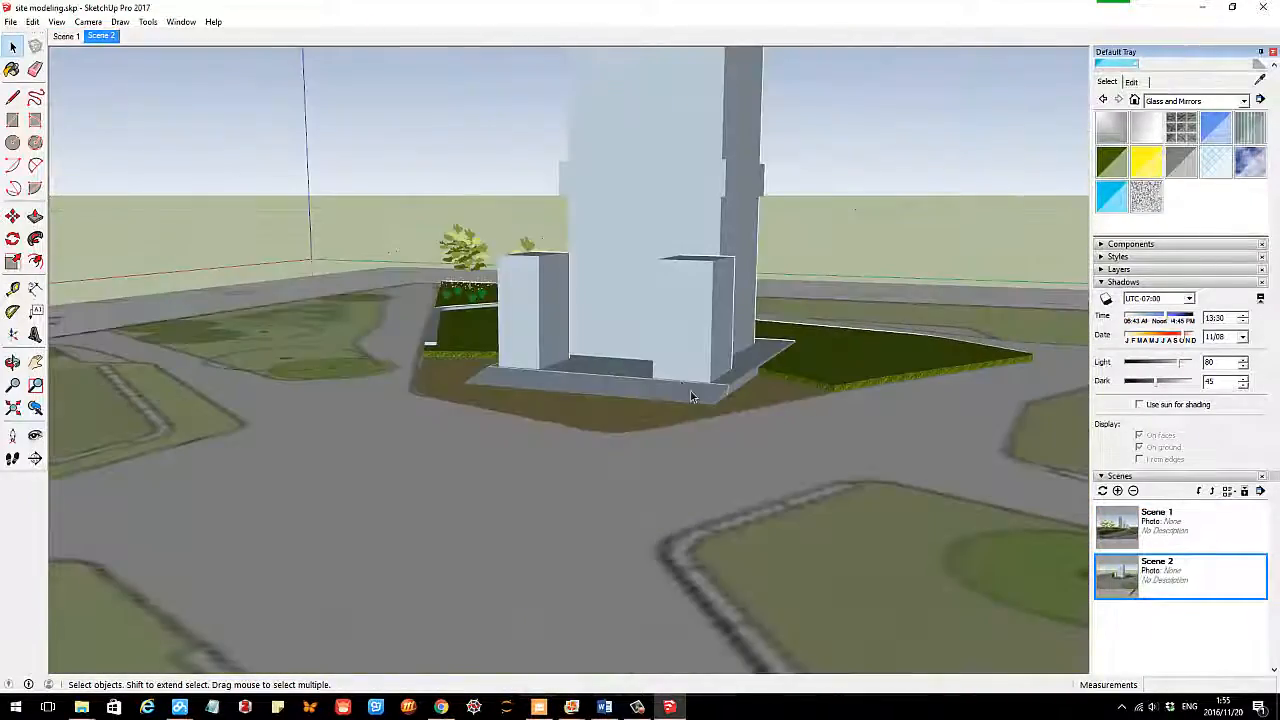
scroll(785, 398, "down", 3)
middle_click_drag(560, 330, 805, 336)
scroll(805, 336, "up", 2)
left_click(1160, 535)
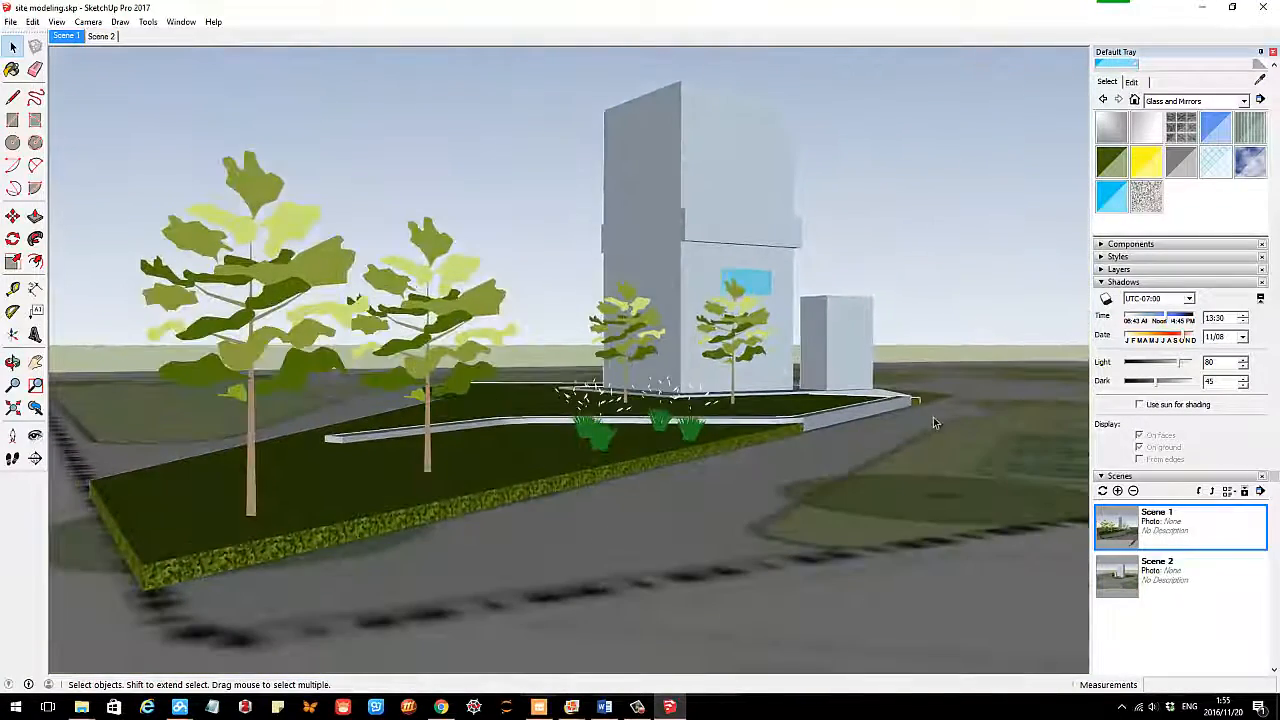
Turn on sun shading and shadows, with the date at 09/24, time 13:28, light 69 and dark 37.
left_click(1101, 477)
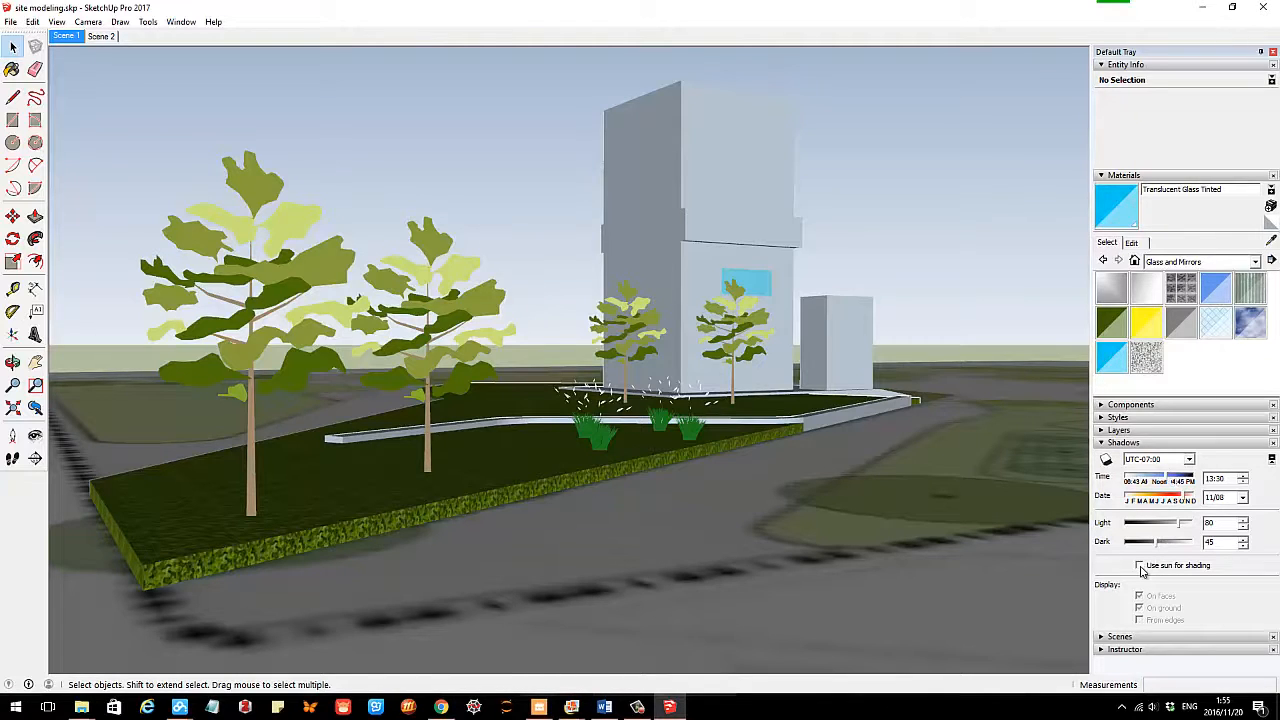
left_click(1140, 566)
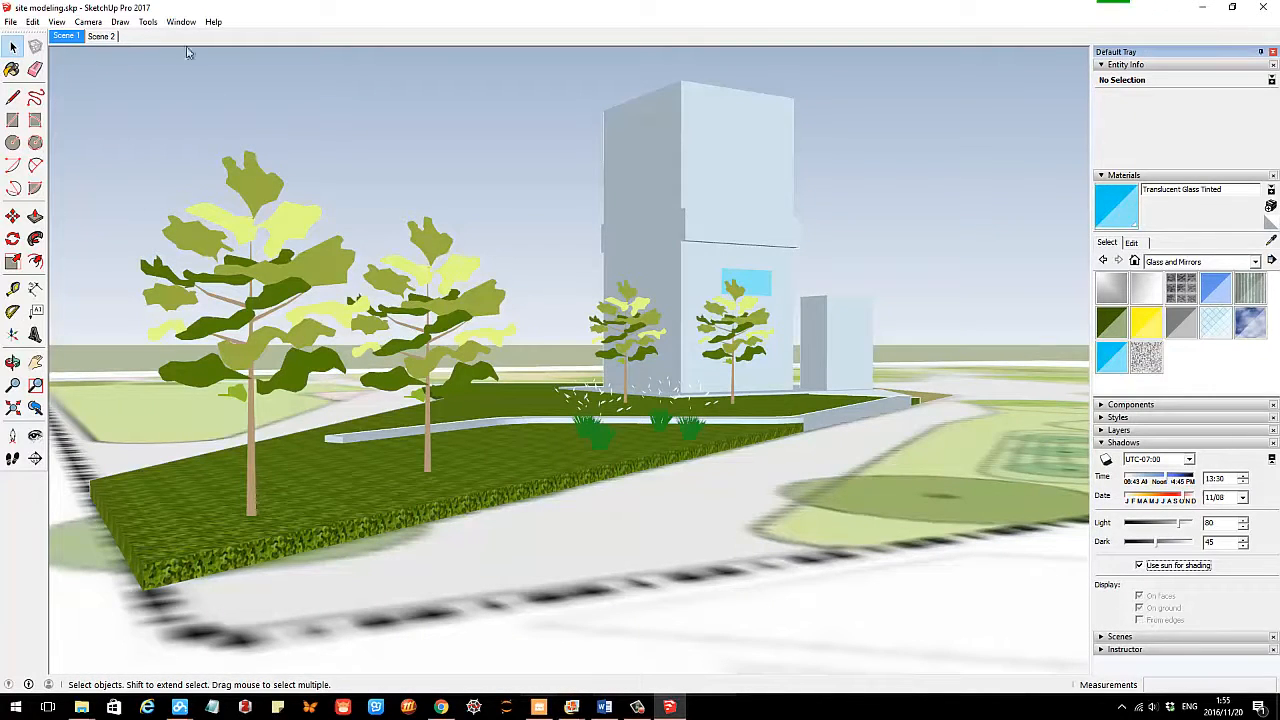
left_click(55, 21)
left_click(94, 150)
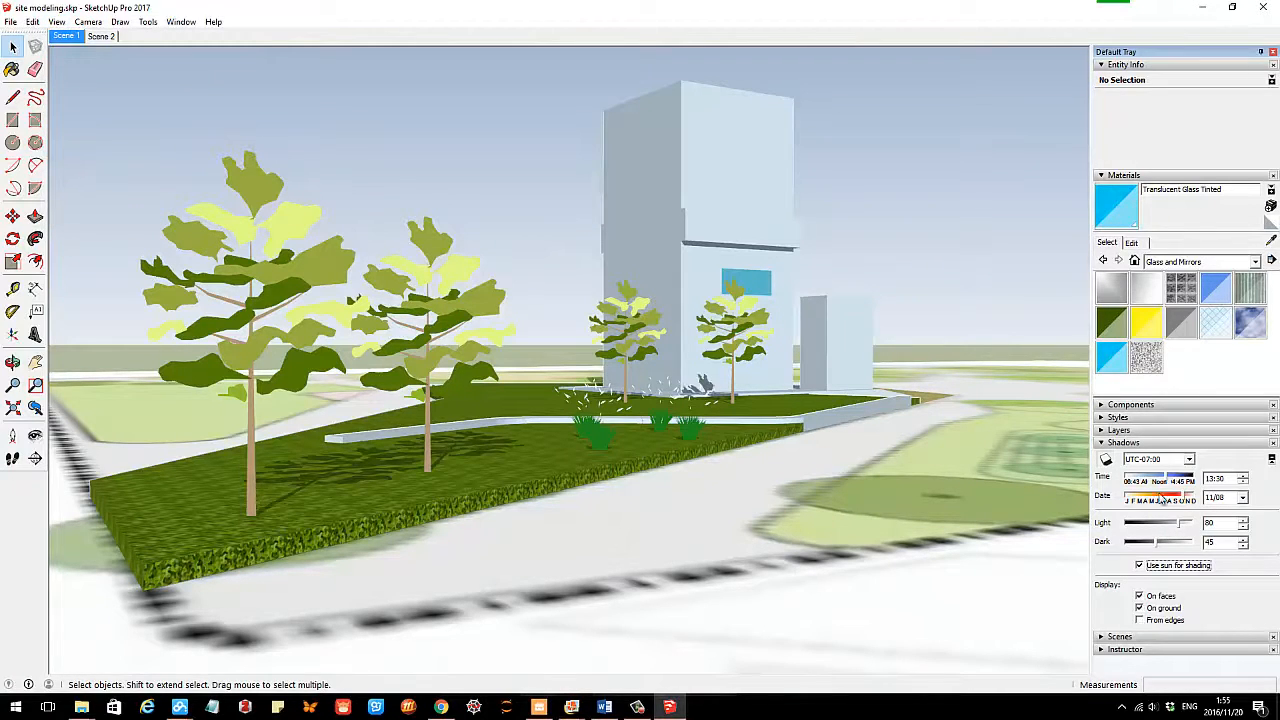
mouse_move(1168, 483)
left_mouse_down()
mouse_move(1144, 483)
mouse_move(1176, 484)
mouse_move(1158, 500)
mouse_move(1188, 505)
mouse_move(1136, 528)
mouse_move(1173, 530)
mouse_move(1152, 546)
left_mouse_up()
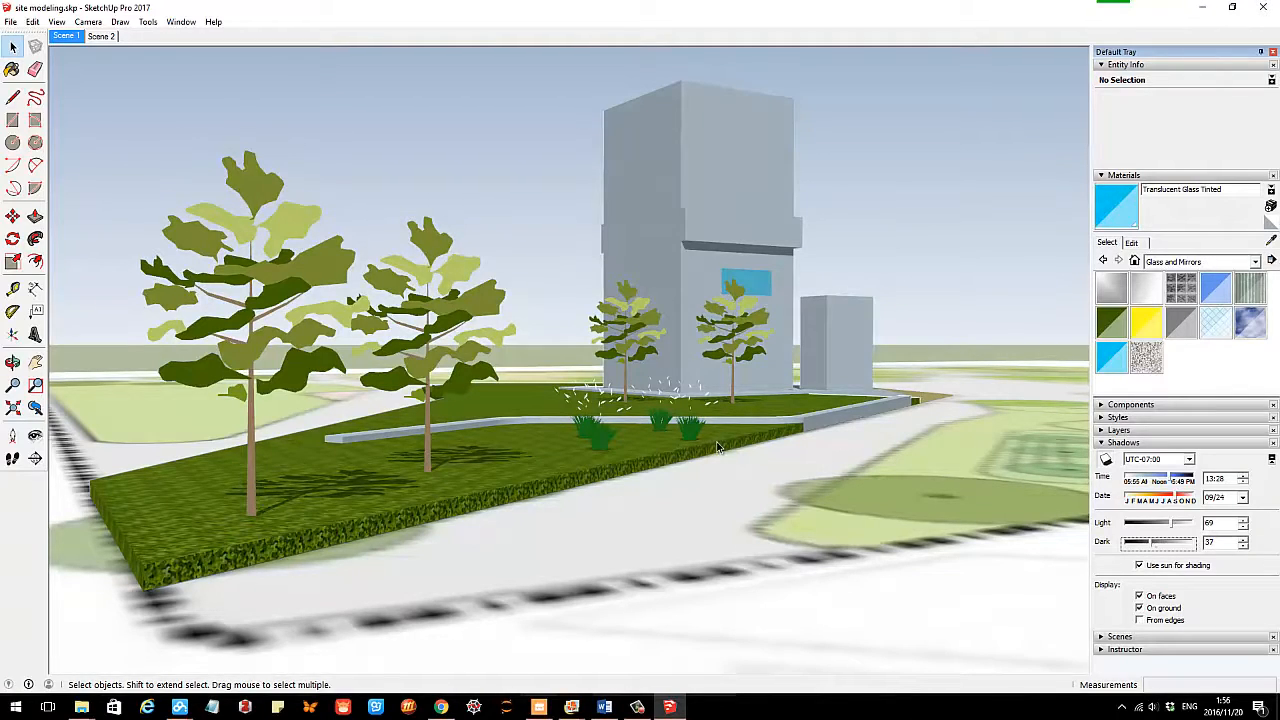
middle_click_drag(686, 464, 642, 456)
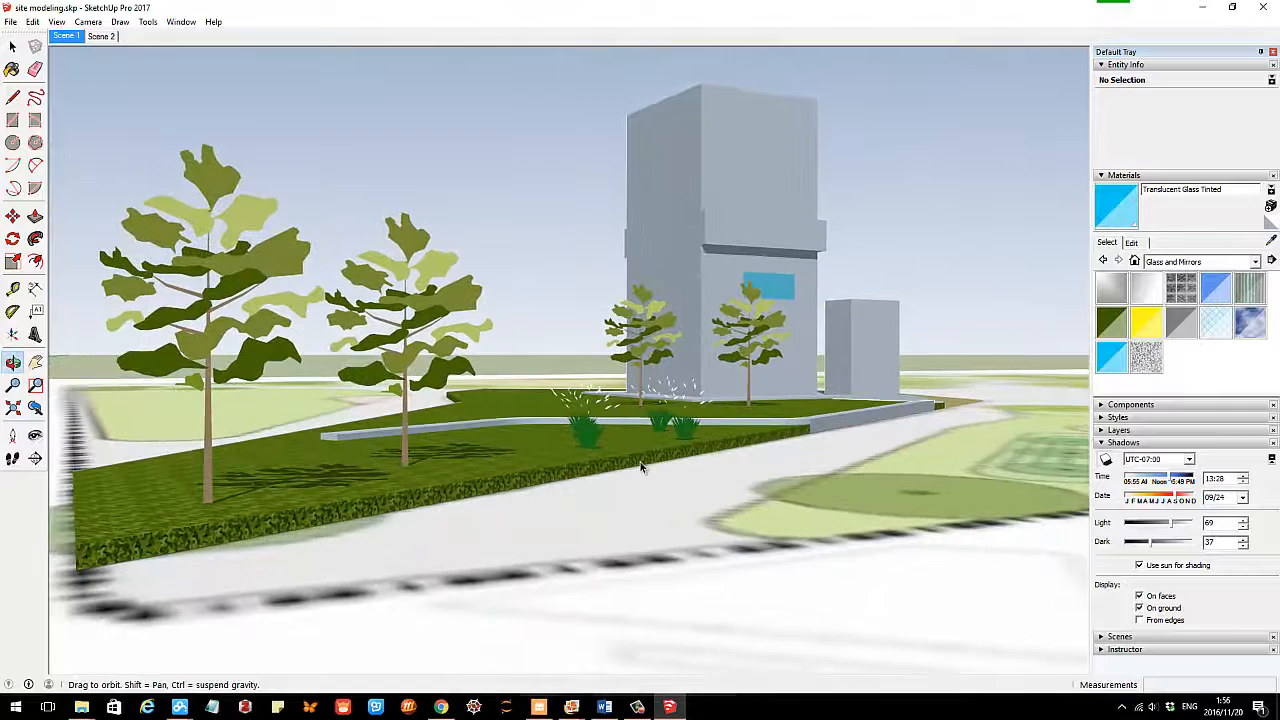
Search the 3D Warehouse components for "people" and browse the results.
left_click(1107, 405)
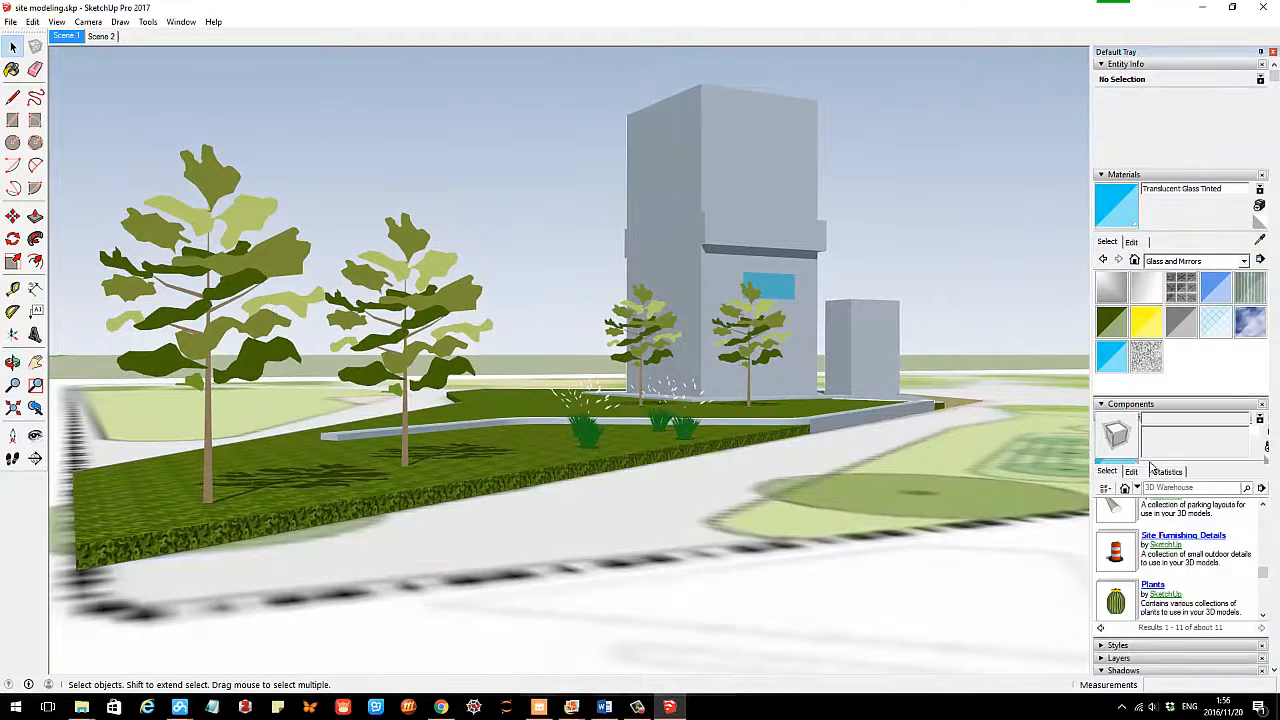
scroll(1178, 565, "up", 6)
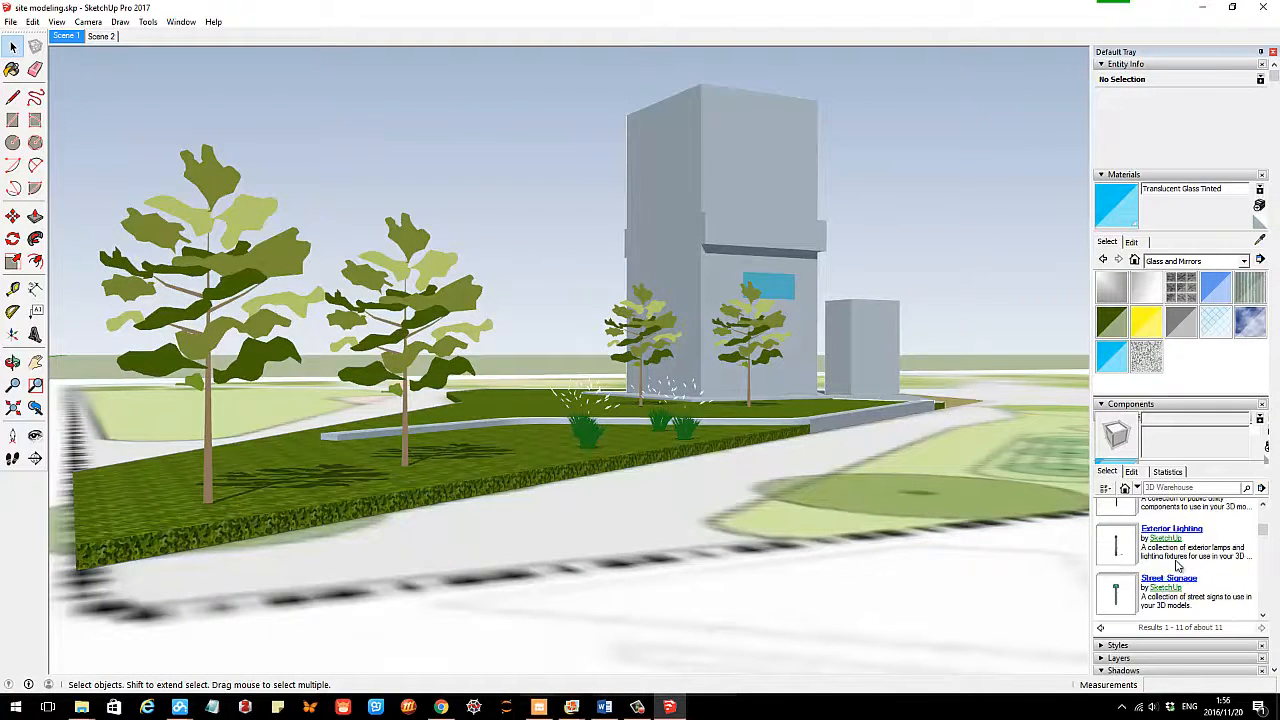
left_click(1183, 488)
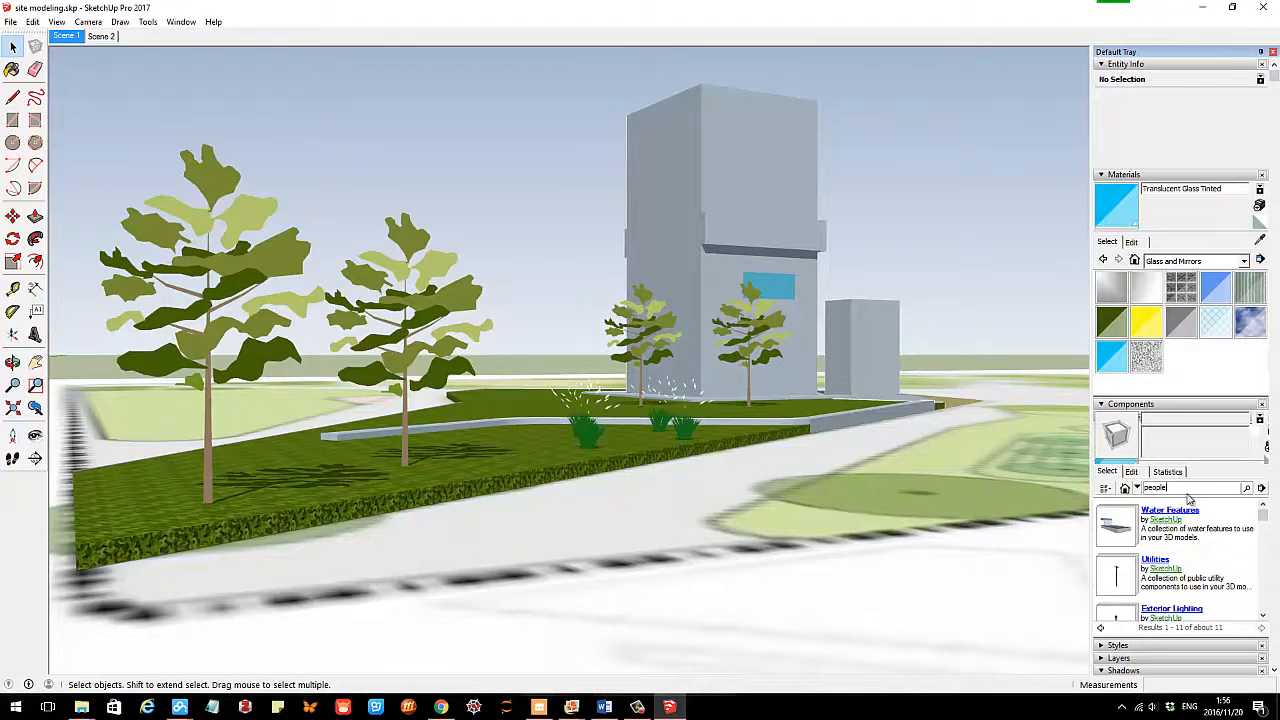
key("Return")
scroll(1205, 565, "down", 1)
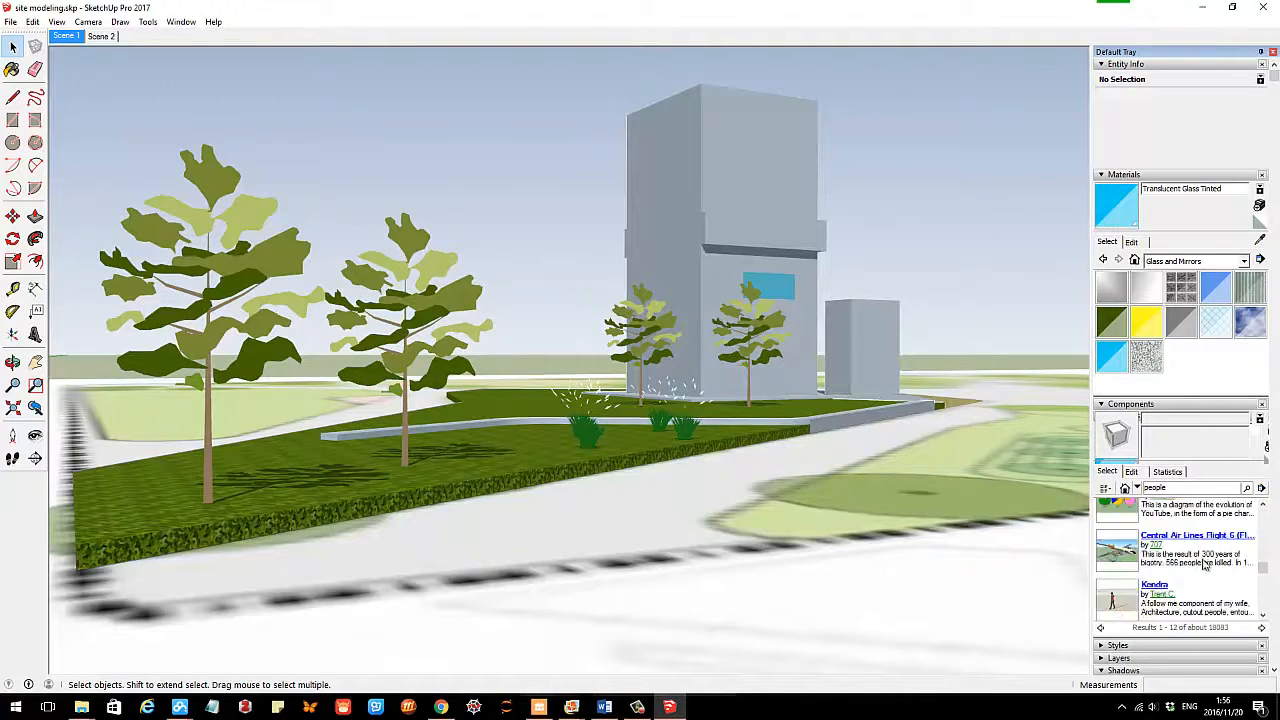
scroll(1205, 565, "down", 1)
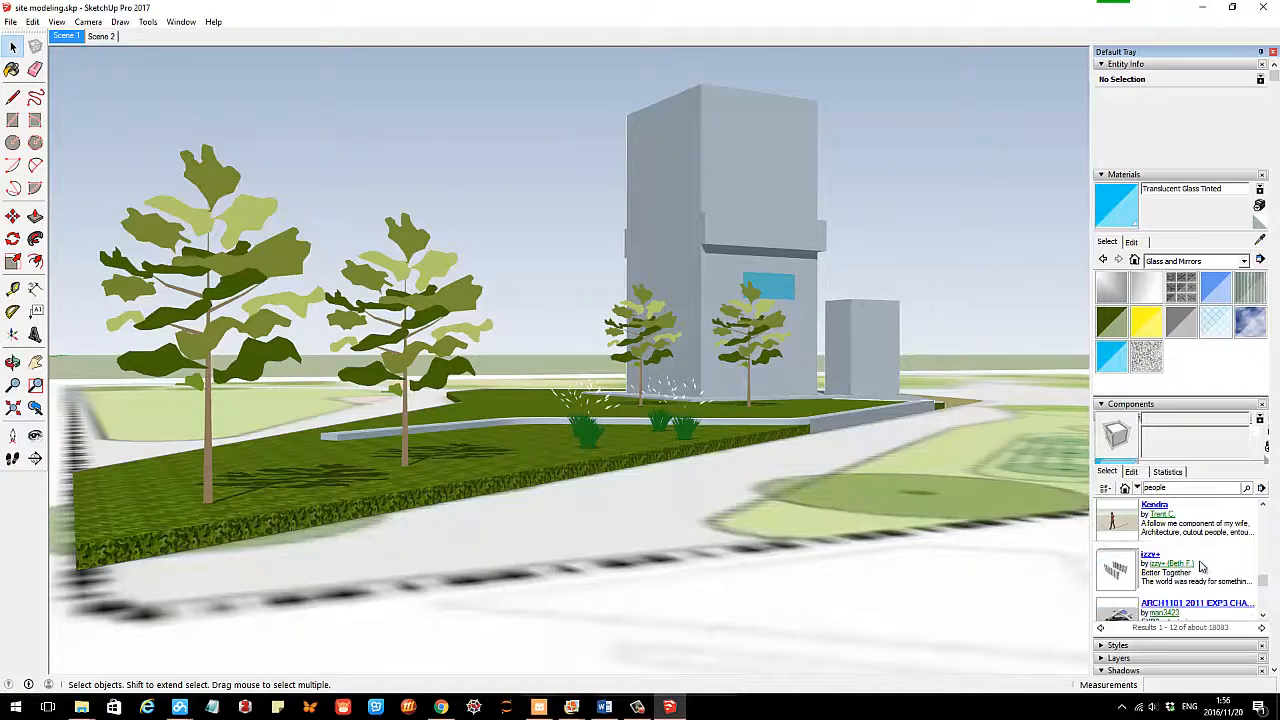
Download the walking woman figure in a red top into the model and place it on the path beside the lawn.
left_click(1156, 508)
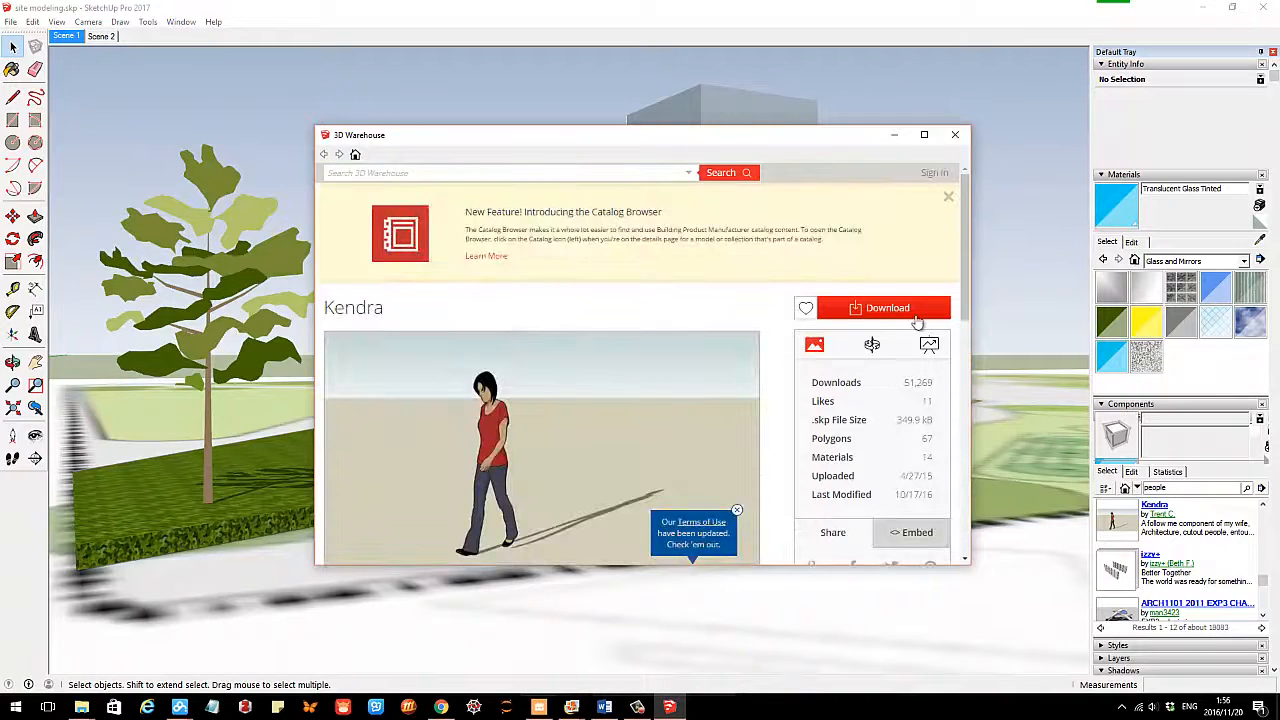
left_click(914, 314)
left_click(590, 382)
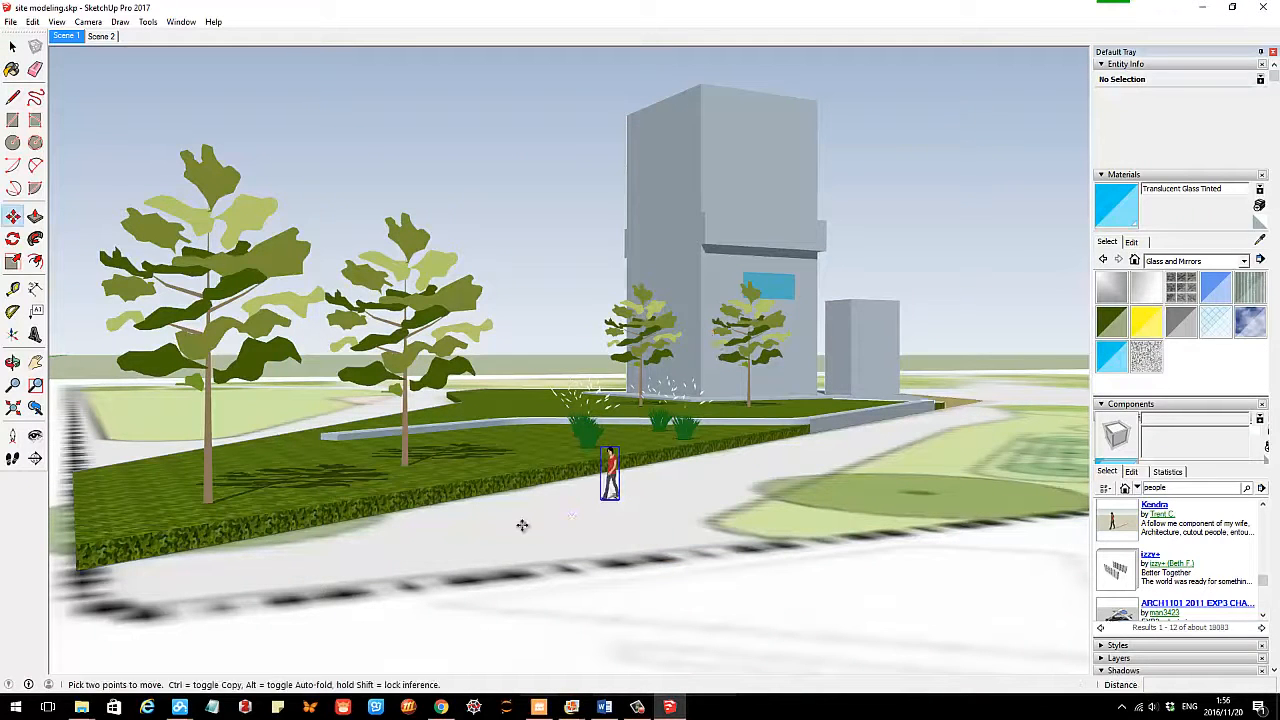
left_click(608, 500)
Scale up the walking woman figure on the path and check her size against the trees.
left_click(616, 470)
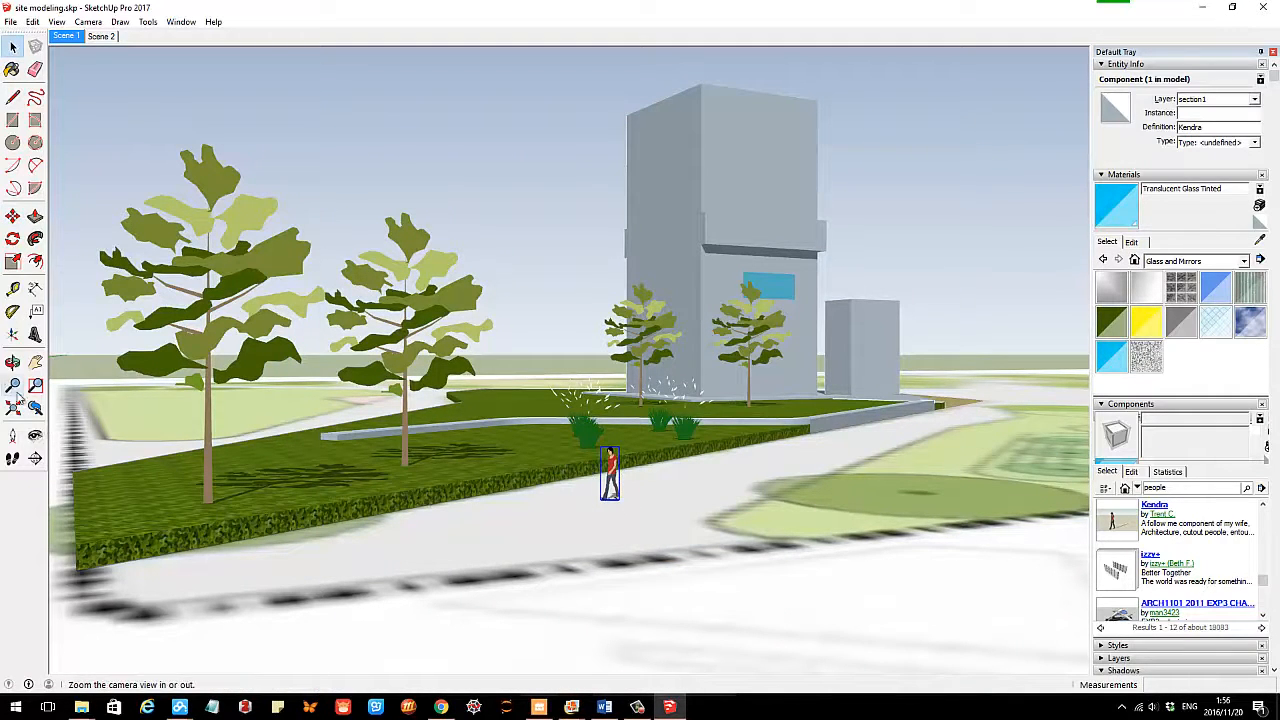
left_click(12, 261)
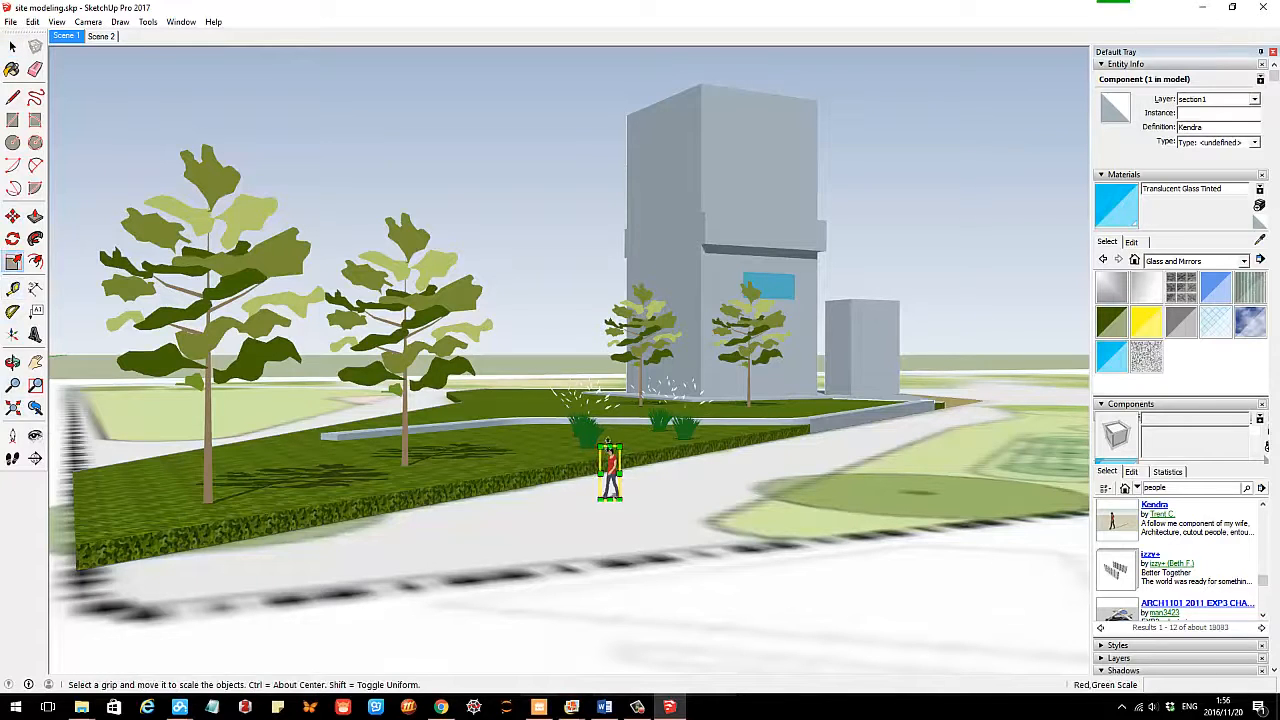
left_click_drag(621, 446, 674, 405)
key("space")
scroll(747, 442, "down", 2)
left_click(910, 295)
middle_click_drag(748, 442, 772, 405)
scroll(755, 403, "up", 3)
scroll(770, 398, "down", 2)
scroll(772, 405, "up", 1)
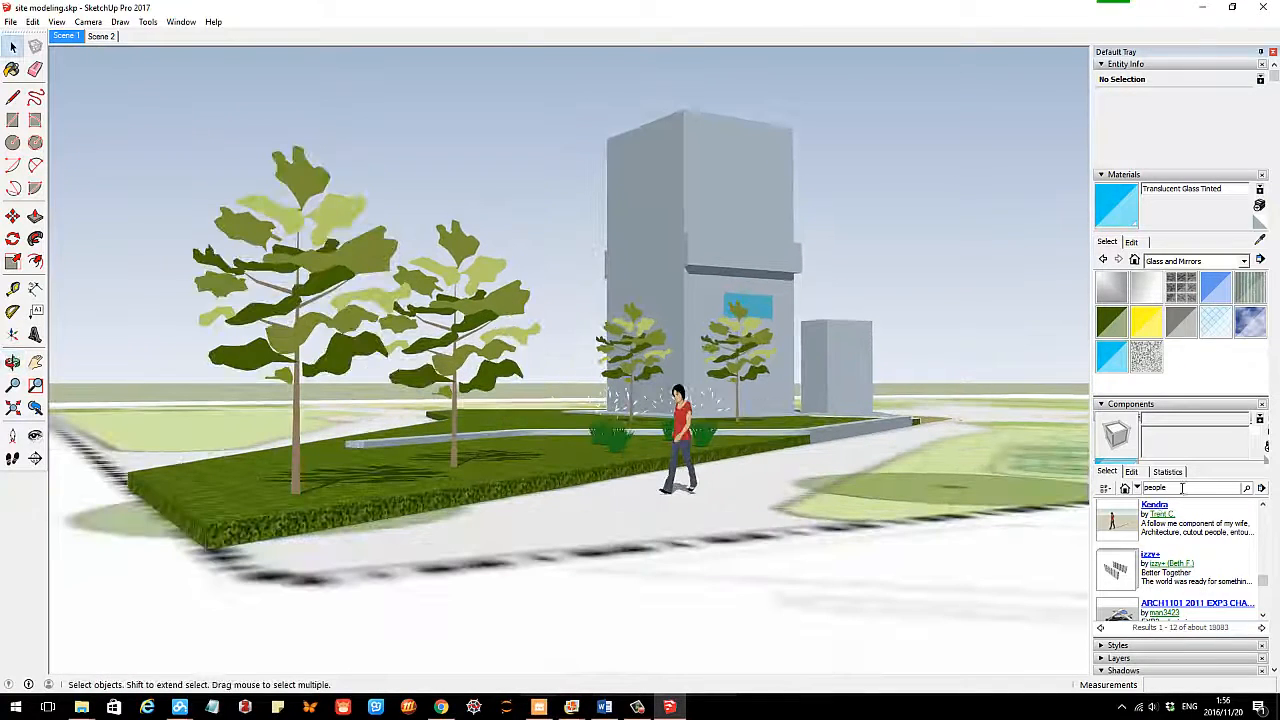
Restore the saved view of Scene 1 with the figure in place.
left_click(1118, 670)
left_click(1104, 511)
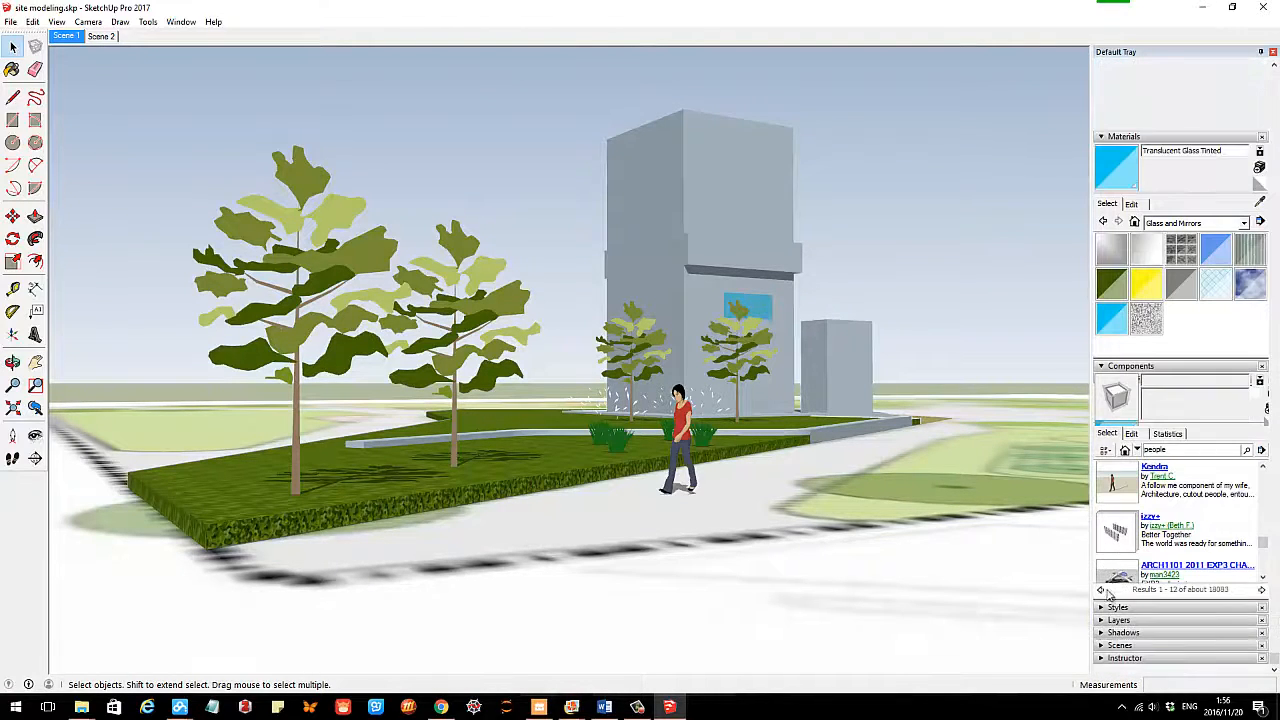
left_click(1115, 641)
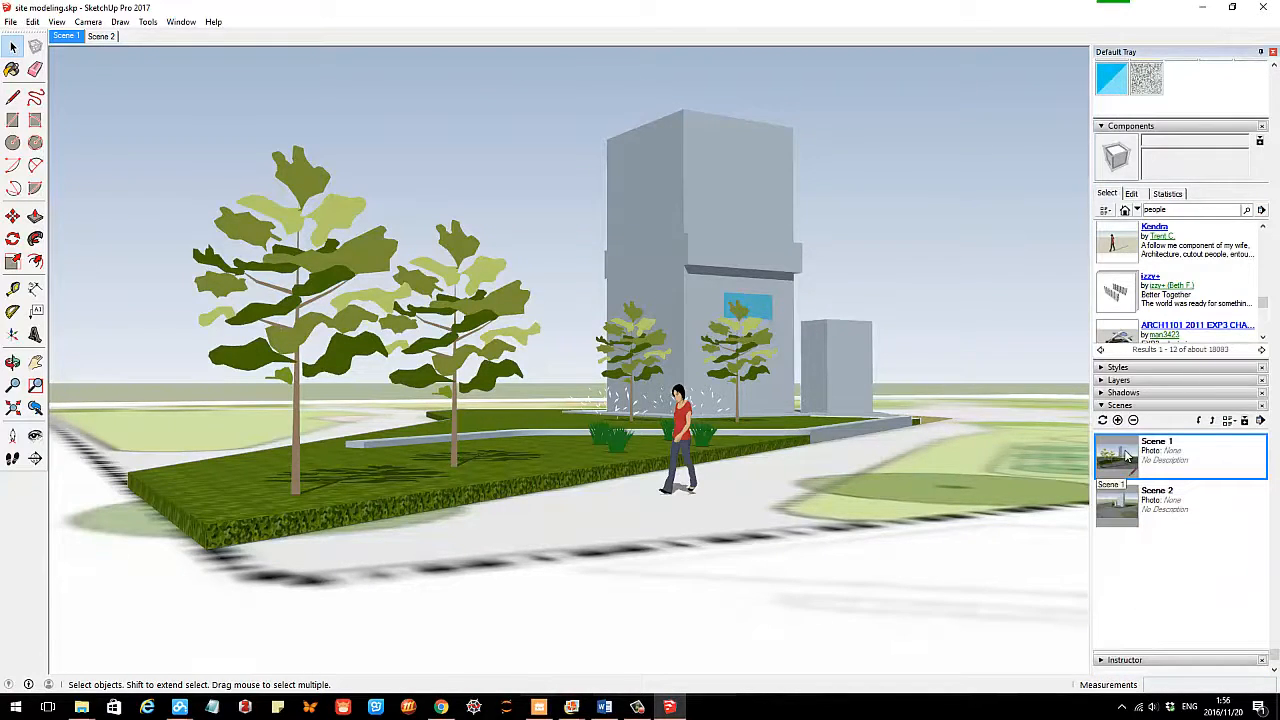
double_click(1128, 456)
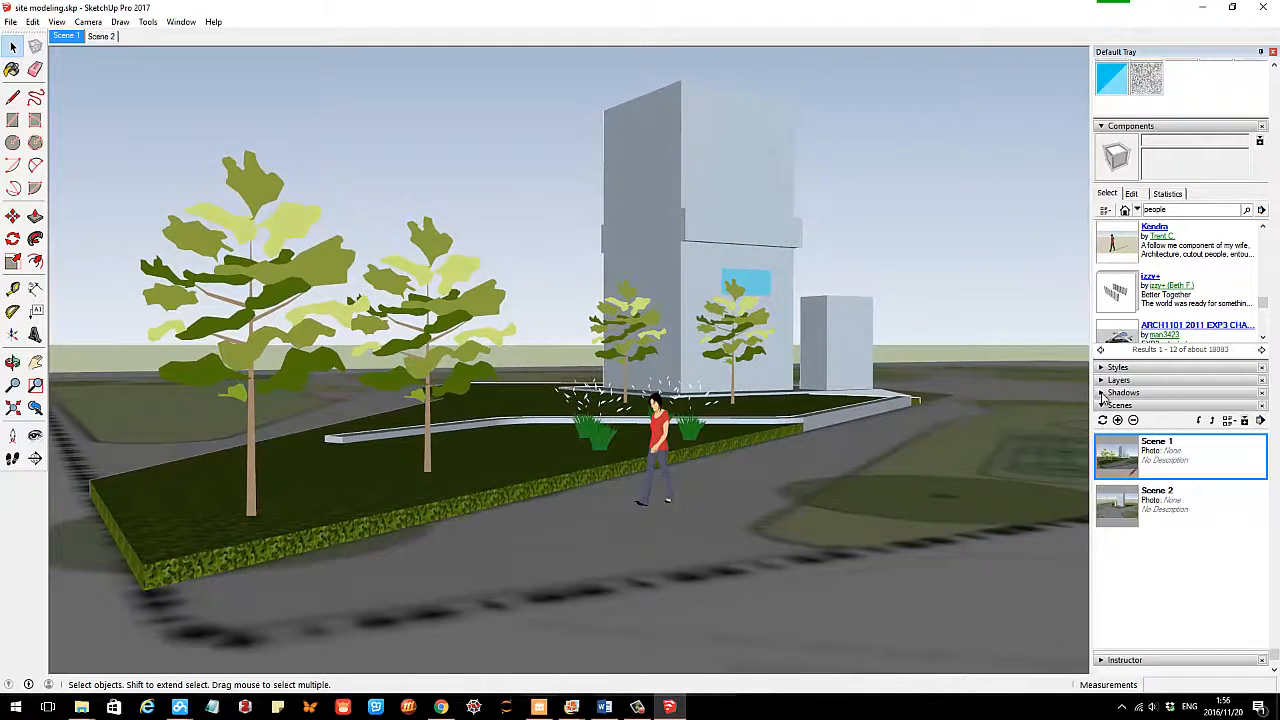
Enable sun shading and shadows for the restored Scene 1 view.
left_click(1103, 393)
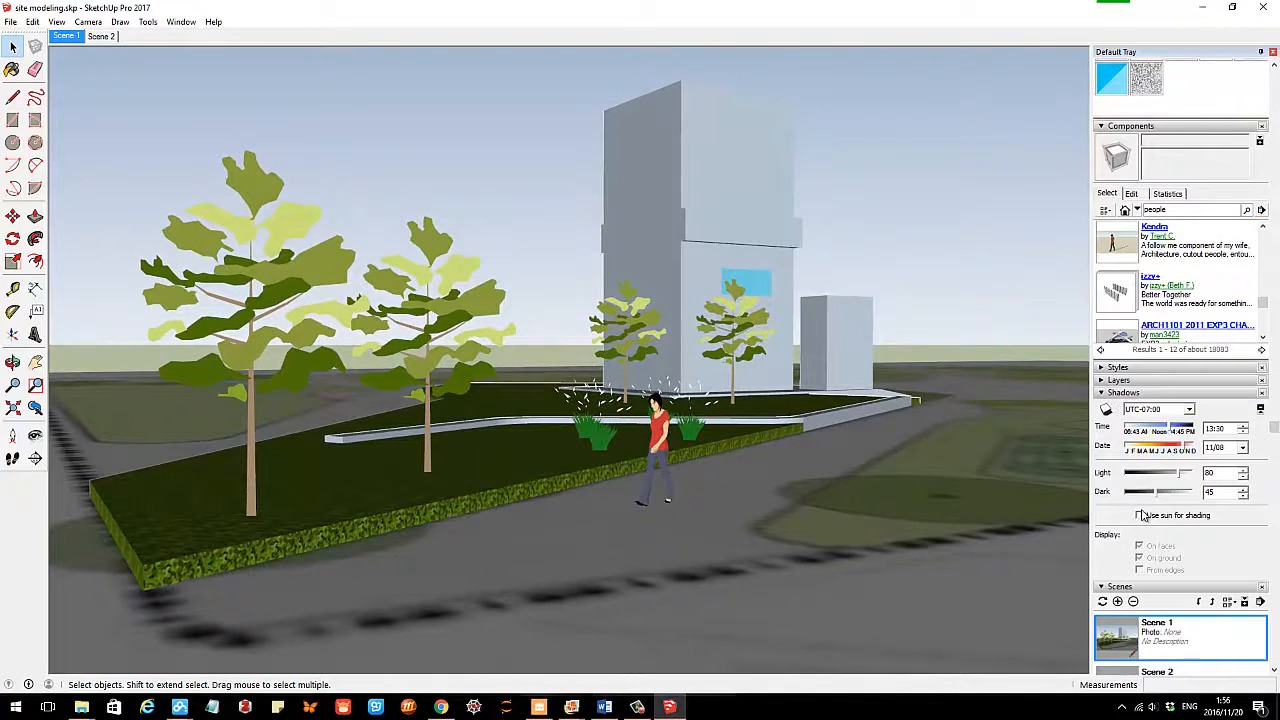
left_click(1139, 515)
left_click(57, 21)
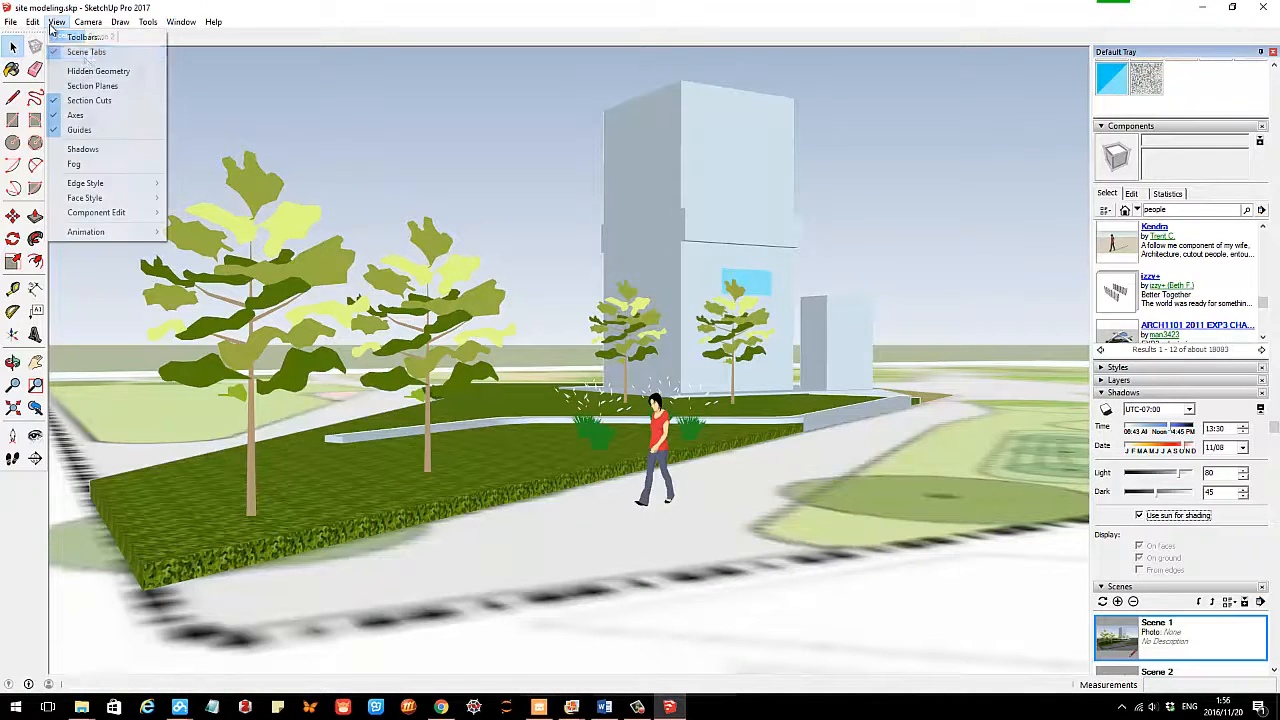
left_click(80, 149)
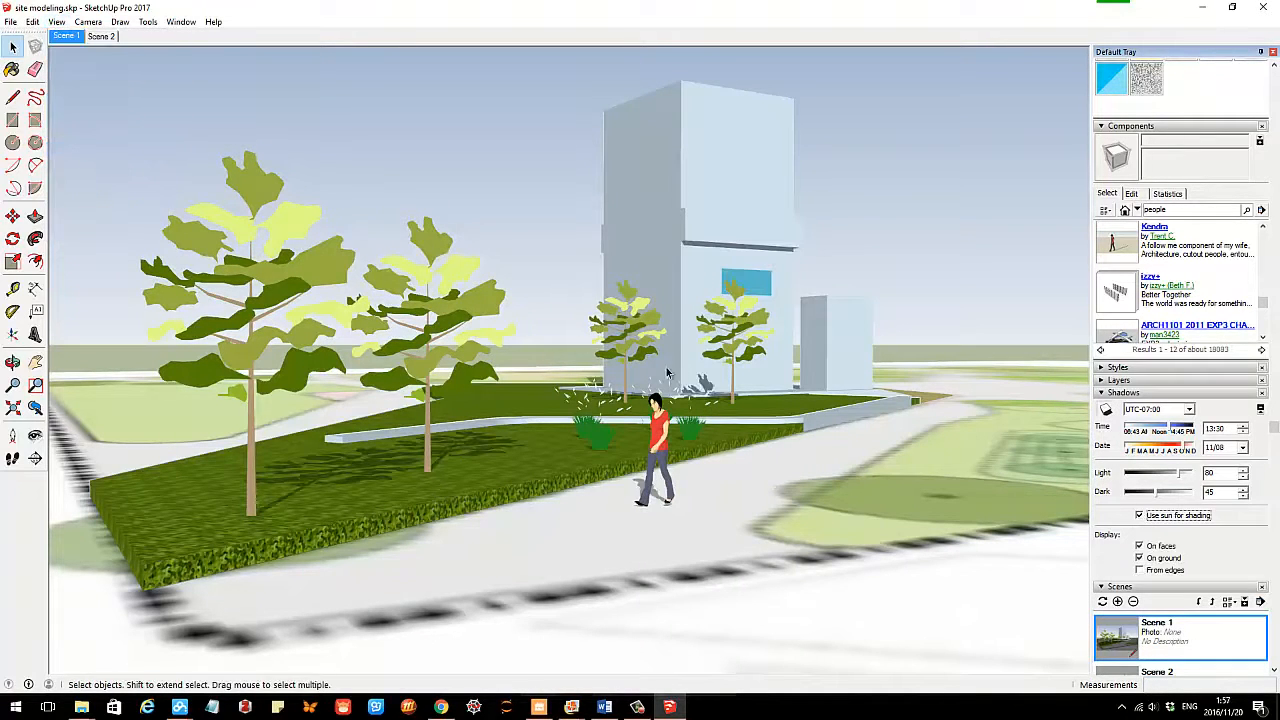
Set up a 2D graphic export of the Scene 1 view as a JPEG named site modeling1.jpg in the cad teaching folder.
left_click(10, 21)
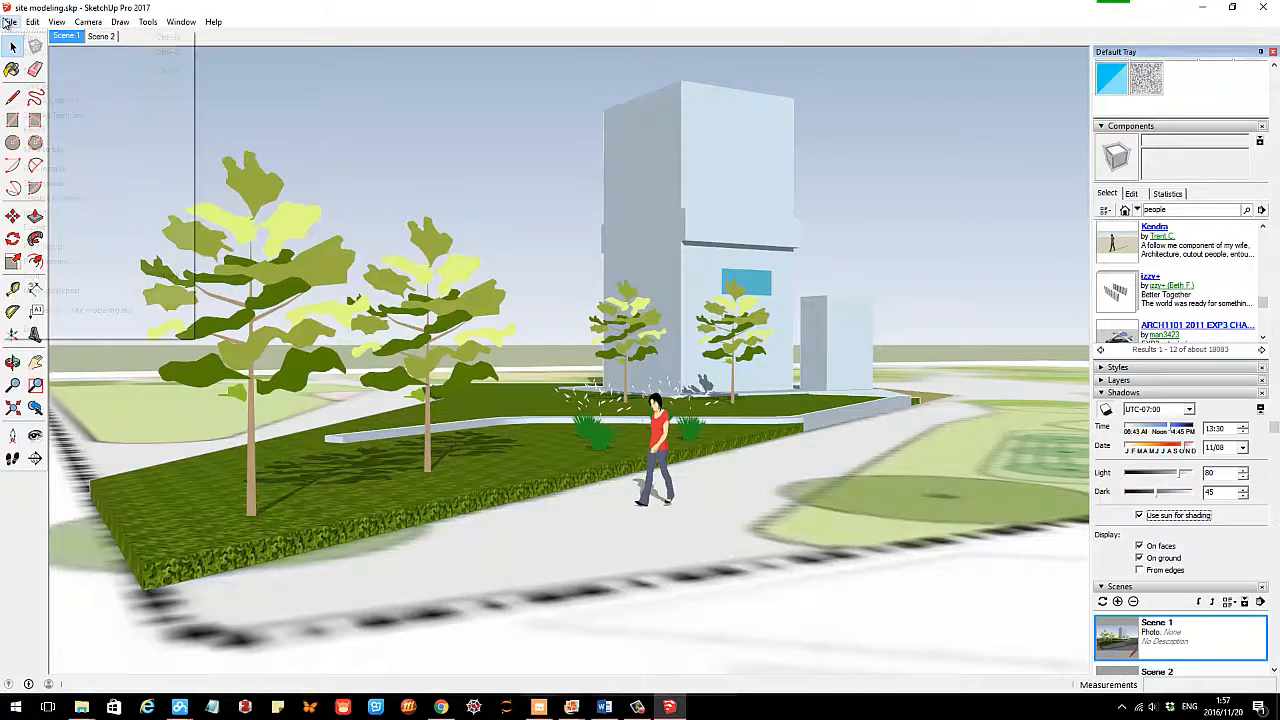
mouse_move(77, 228)
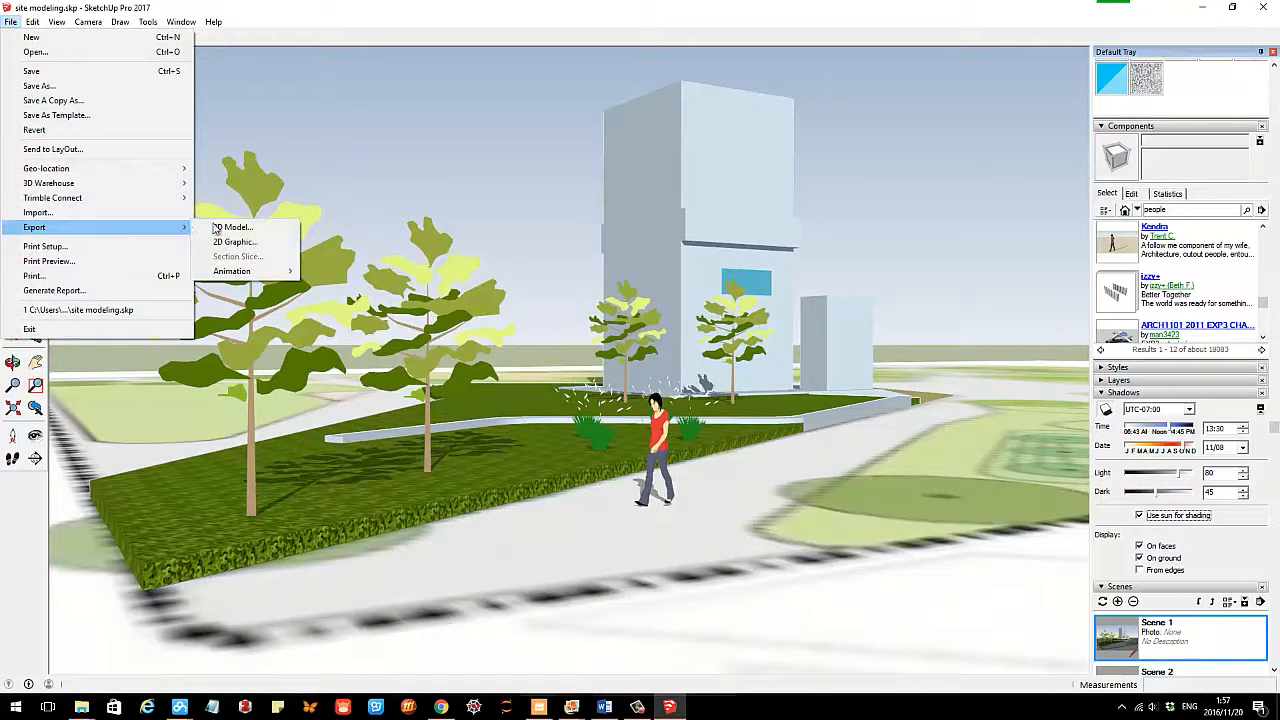
left_click(236, 243)
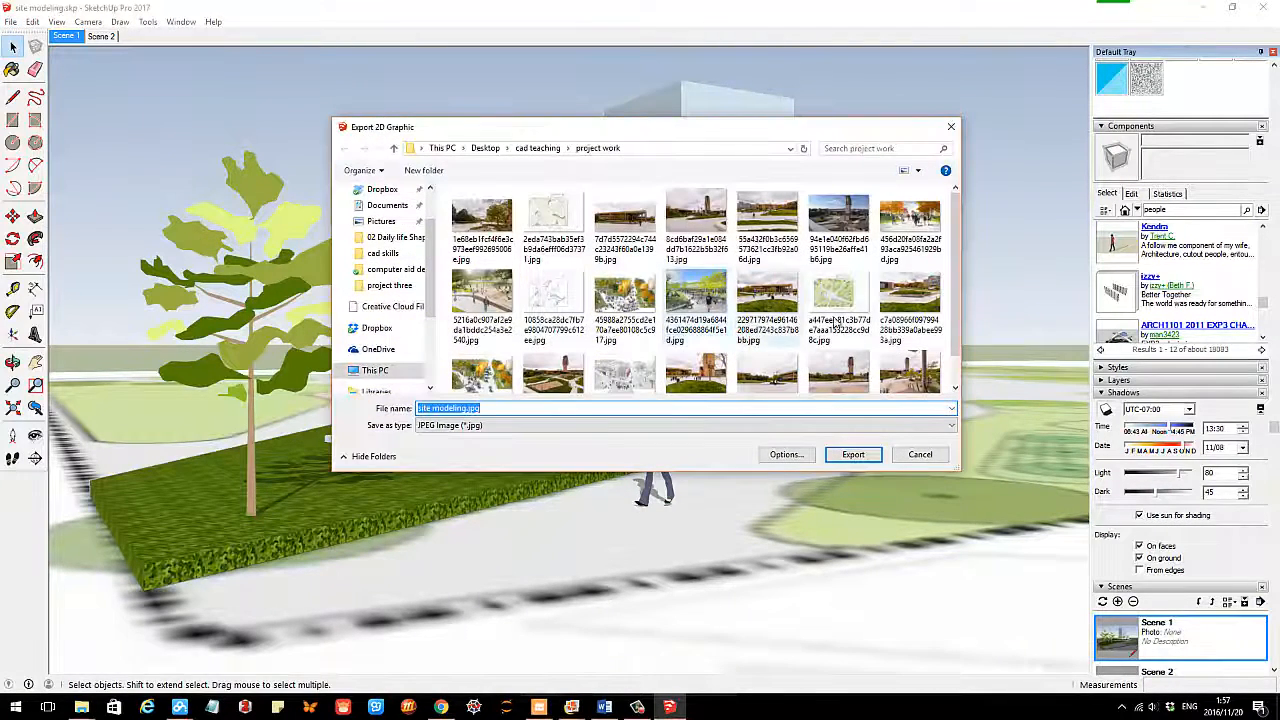
left_click(538, 148)
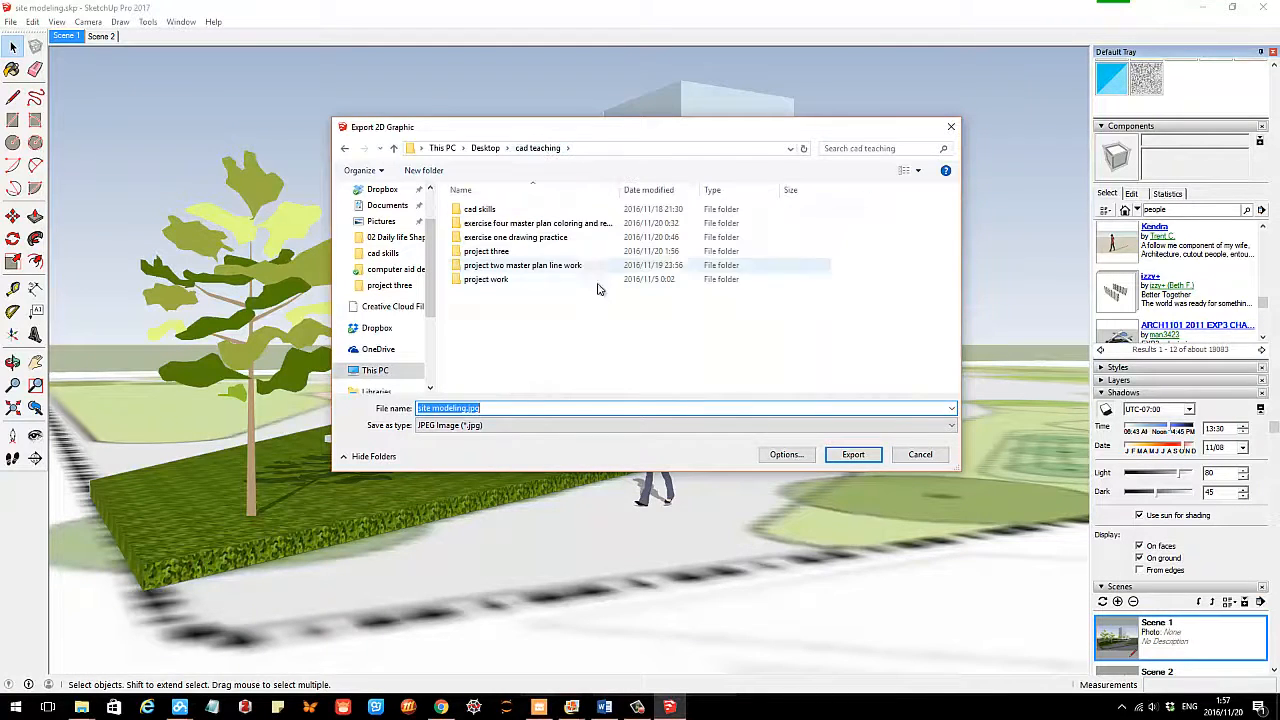
left_click(466, 410)
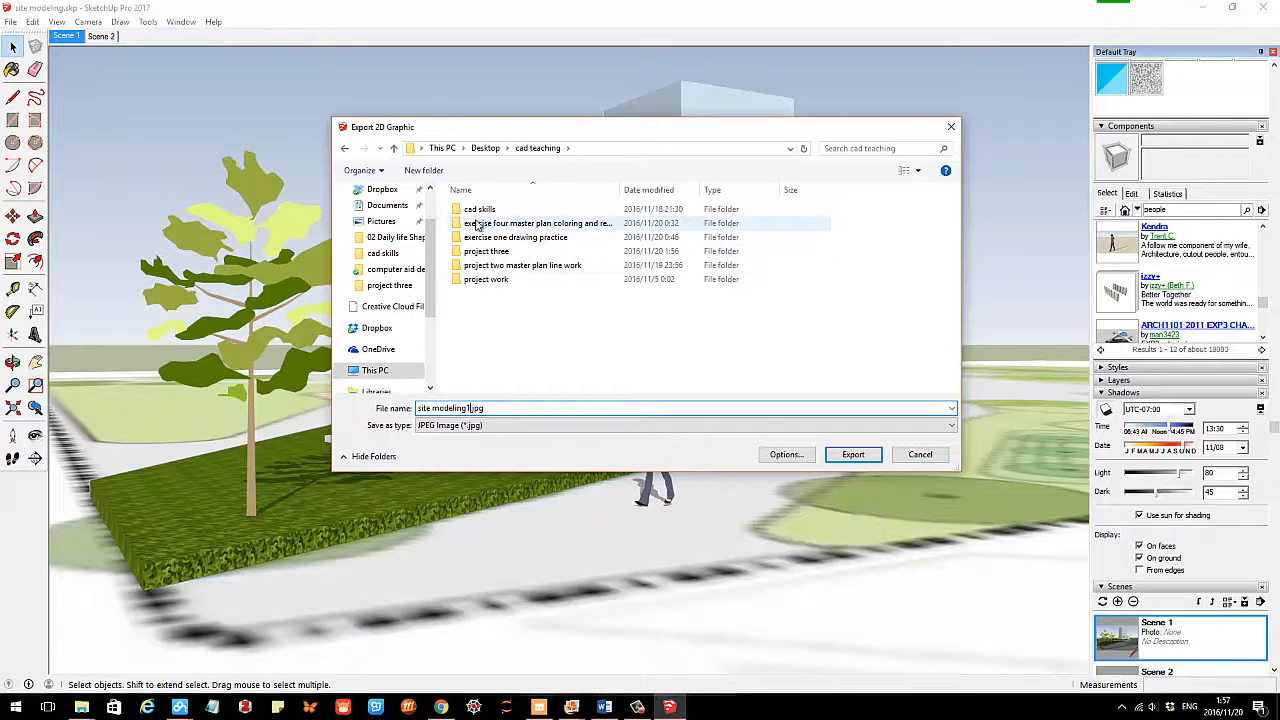
Create an "exercise four" folder inside cad teaching and export the JPEG image into it.
left_click(423, 170)
type("exercise")
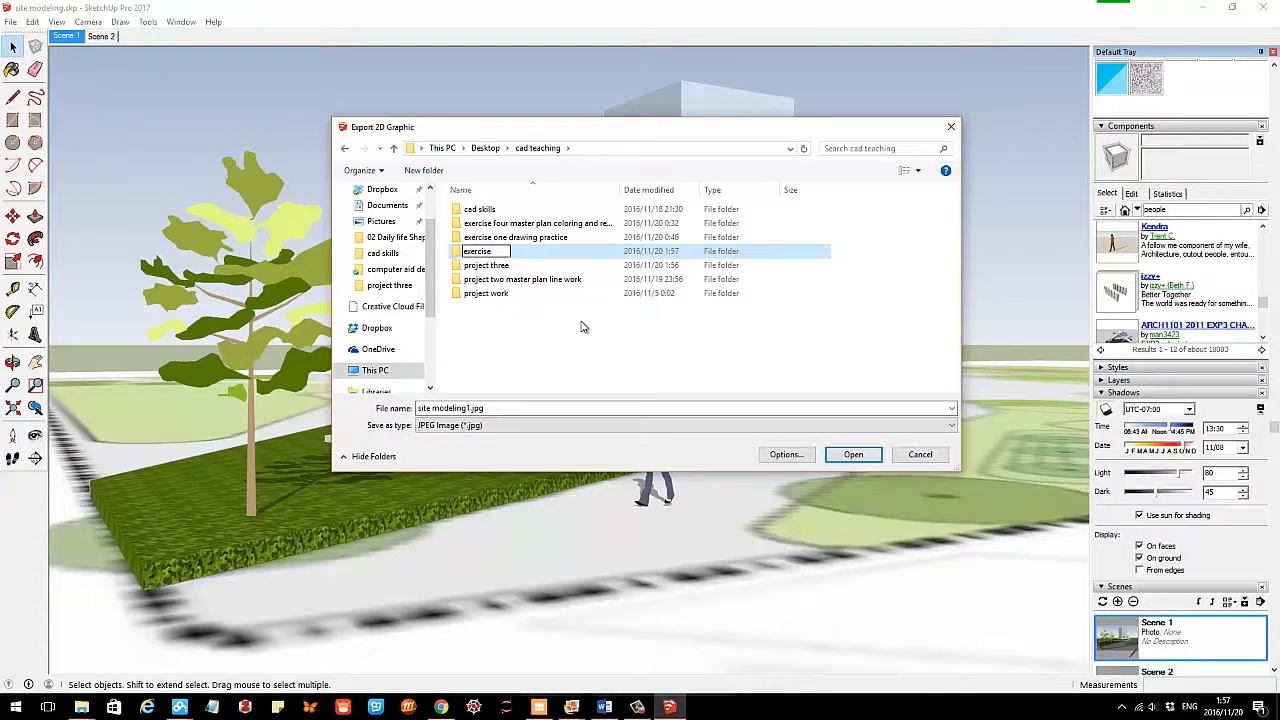
type(" four")
key("Return")
key("Return")
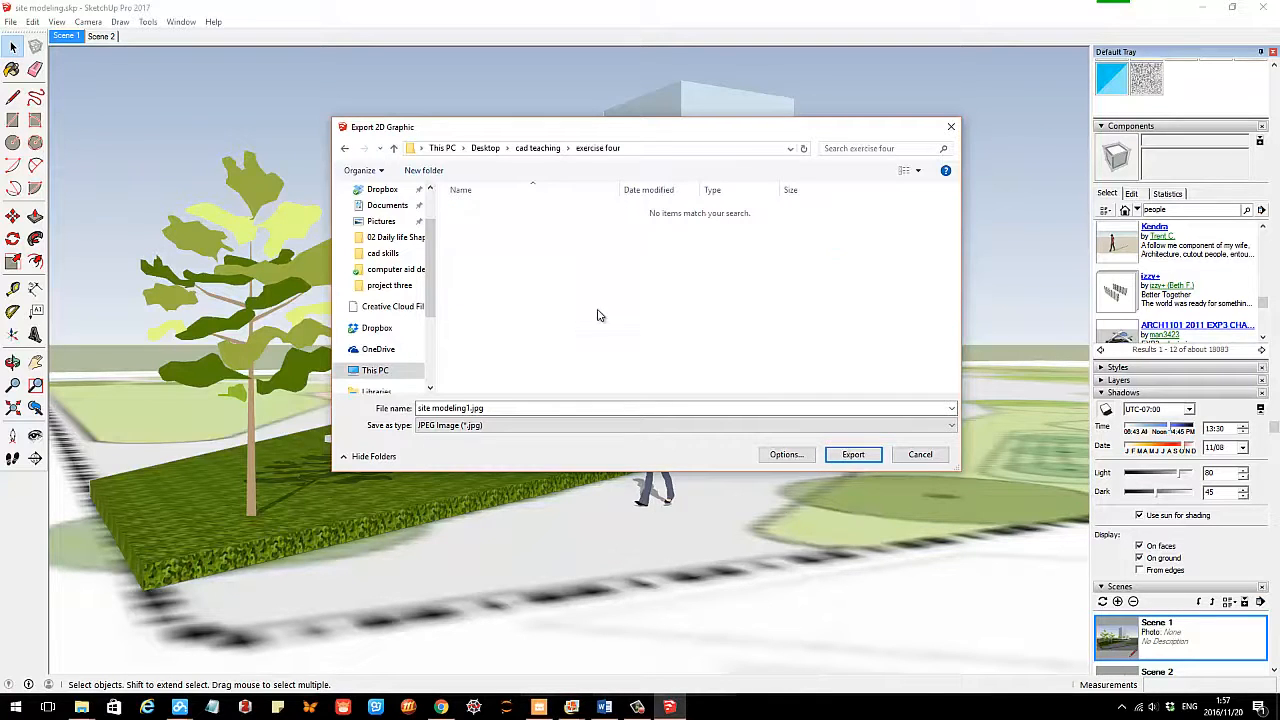
left_click(838, 456)
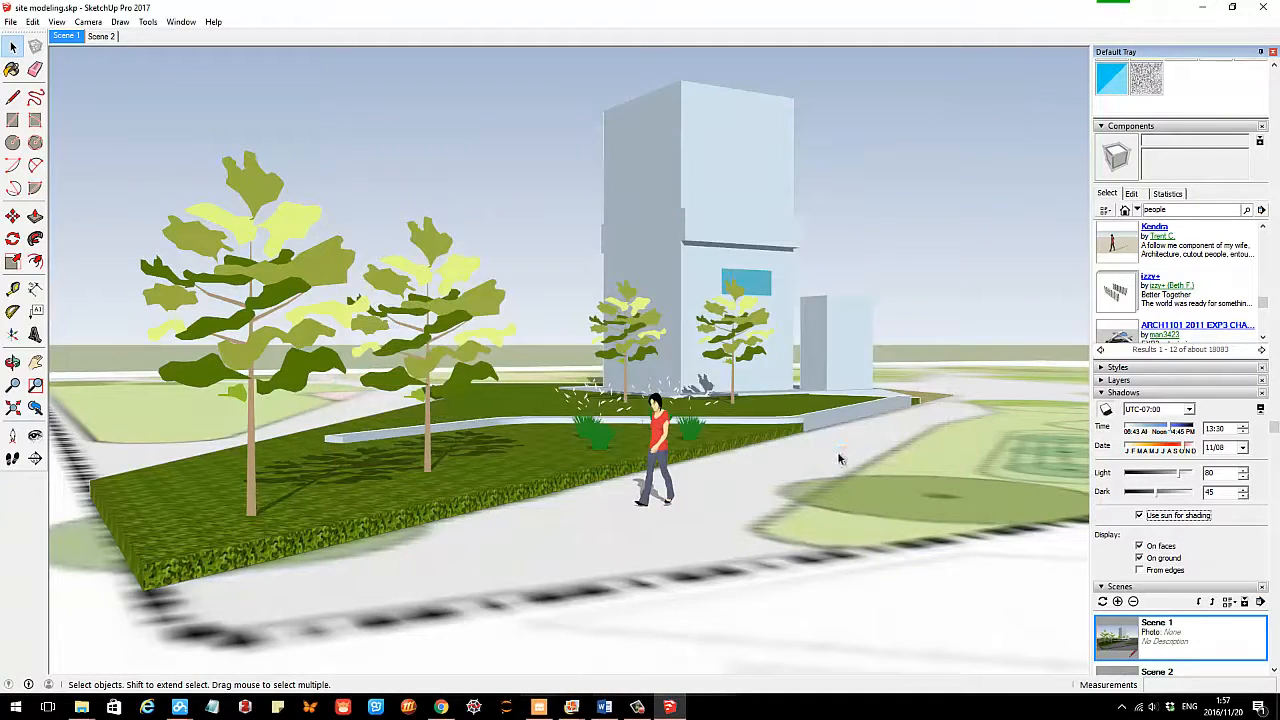
Switch to File Explorer and check the exported site modeling1.jpg in the exercise four folder of cad teaching.
mouse_move(88, 708)
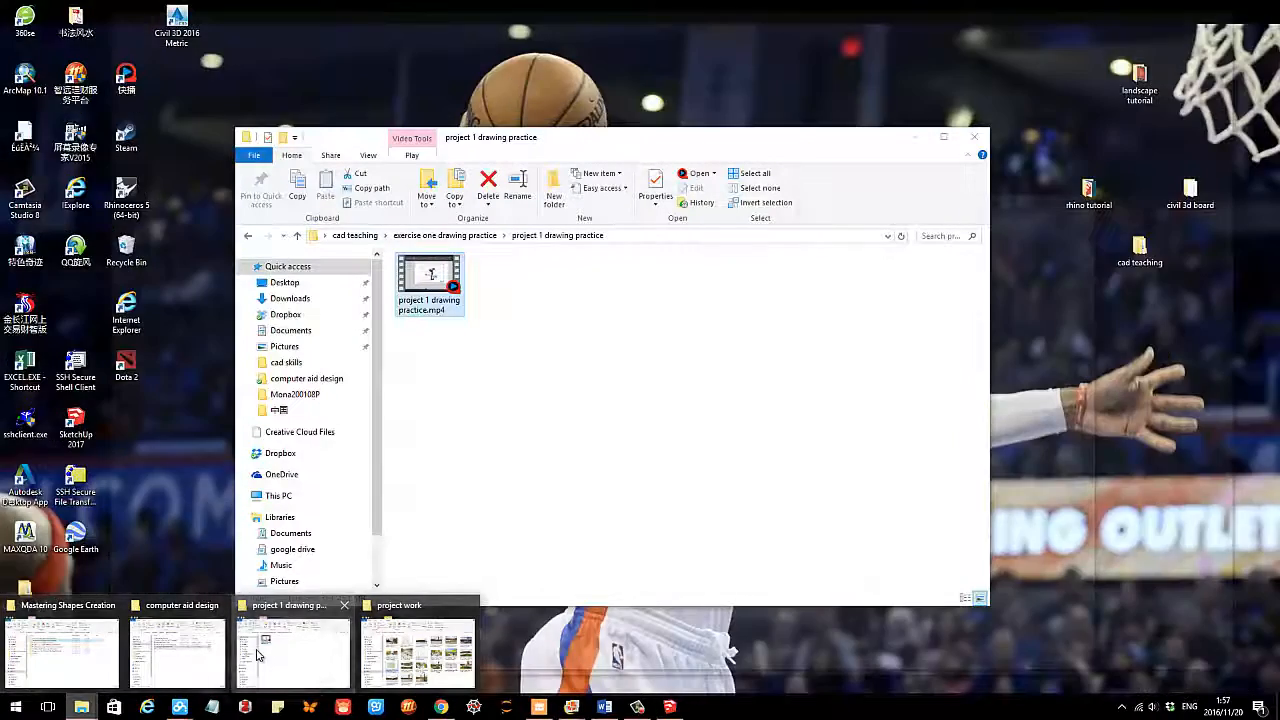
left_click(261, 655)
left_click(470, 235)
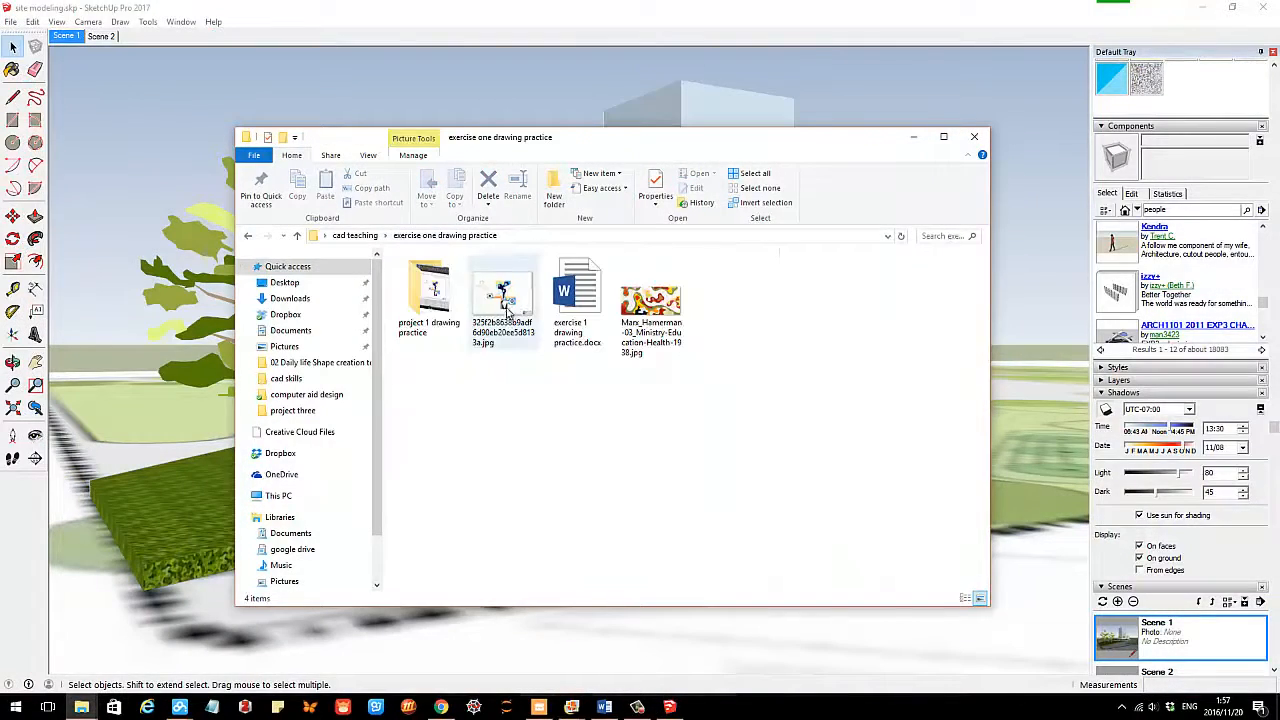
left_click(364, 238)
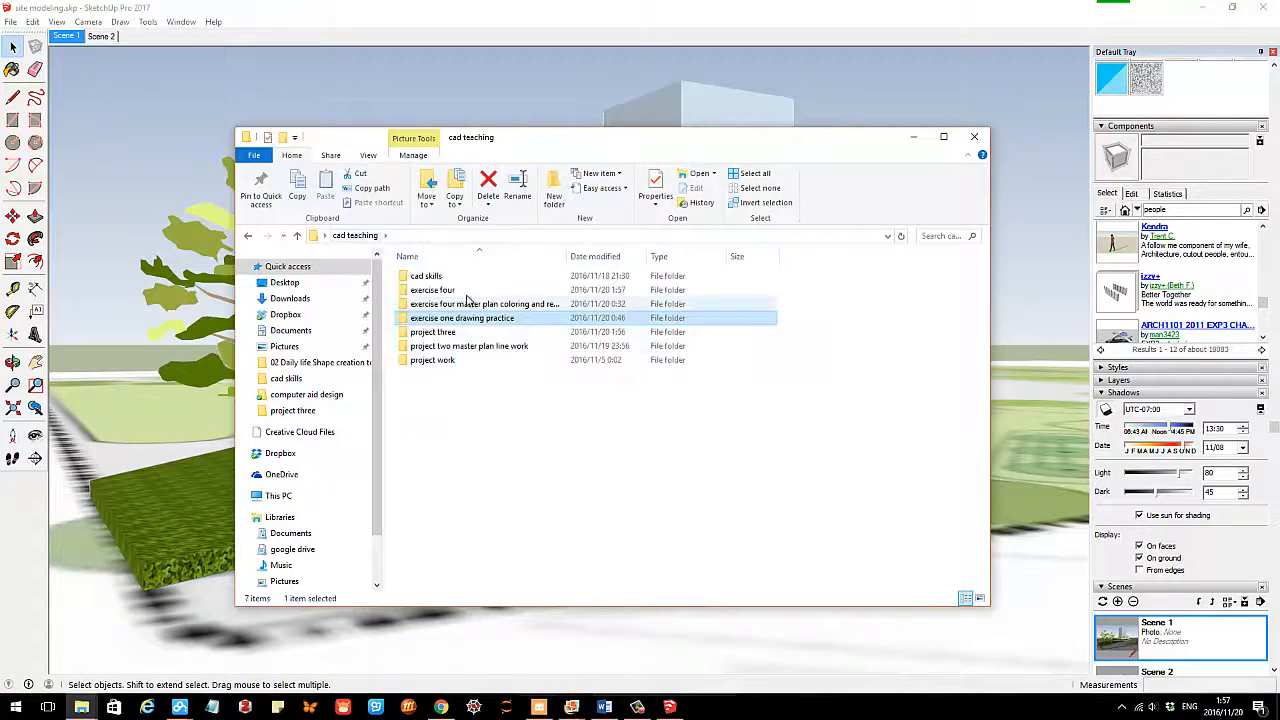
double_click(430, 300)
double_click(427, 287)
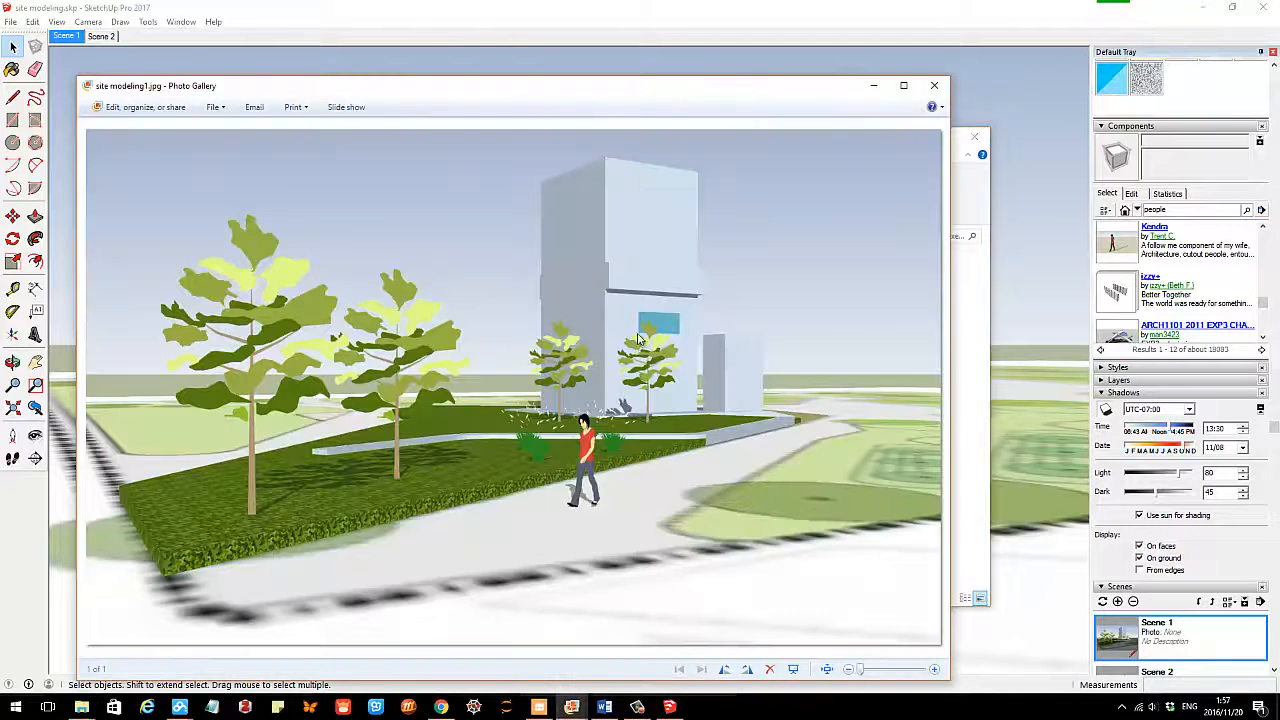
left_click(932, 85)
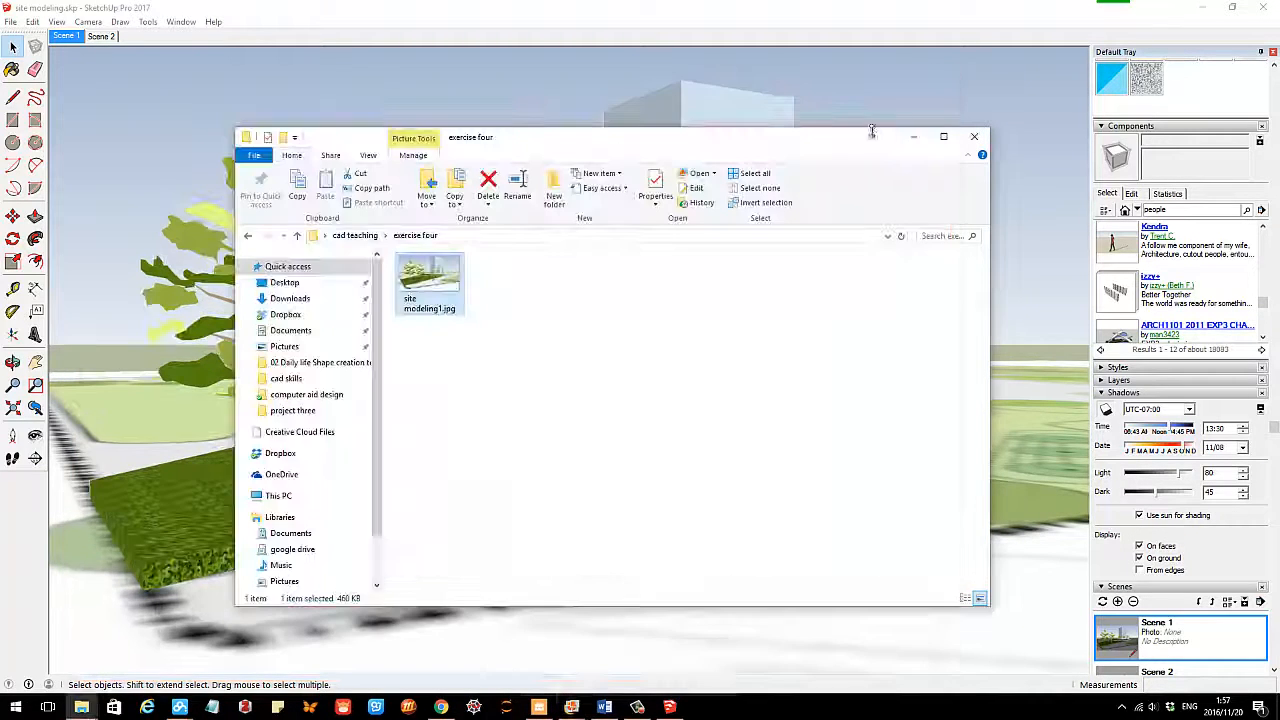
left_click(914, 138)
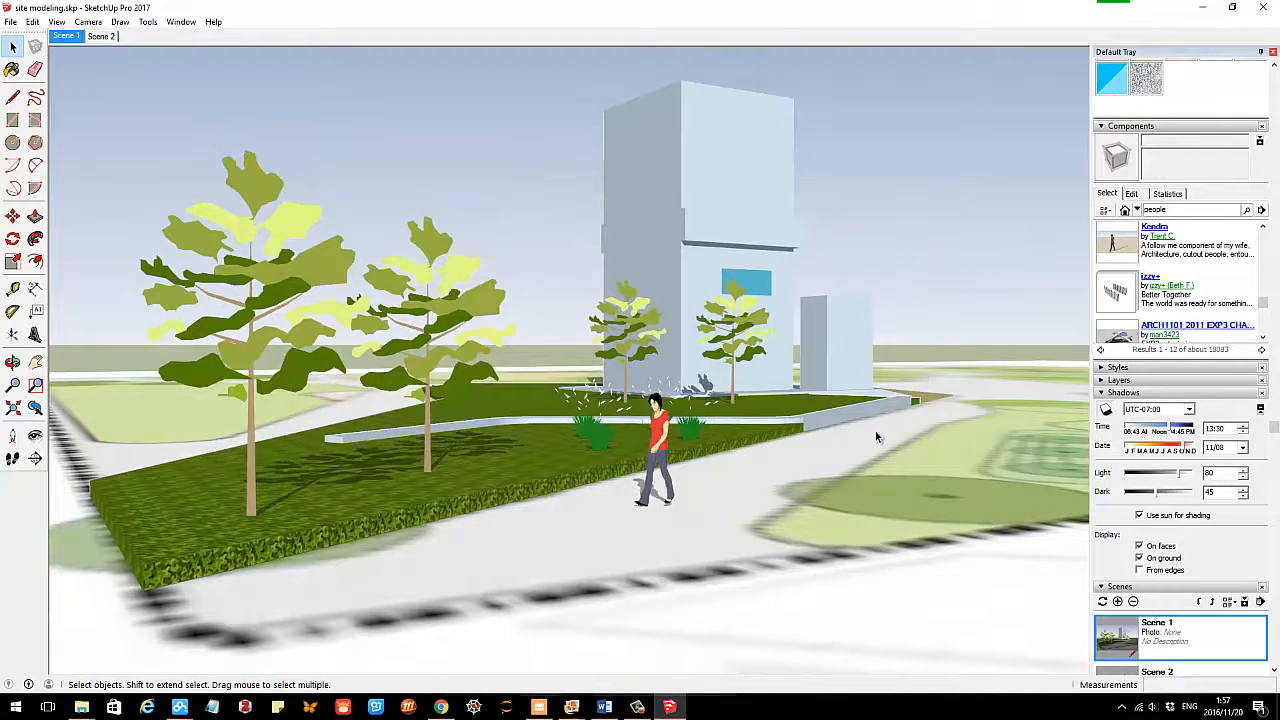
Apply the Pencil on Tracing Paper style from the Assorted Styles collection to the Scene 1 view.
left_click(1104, 393)
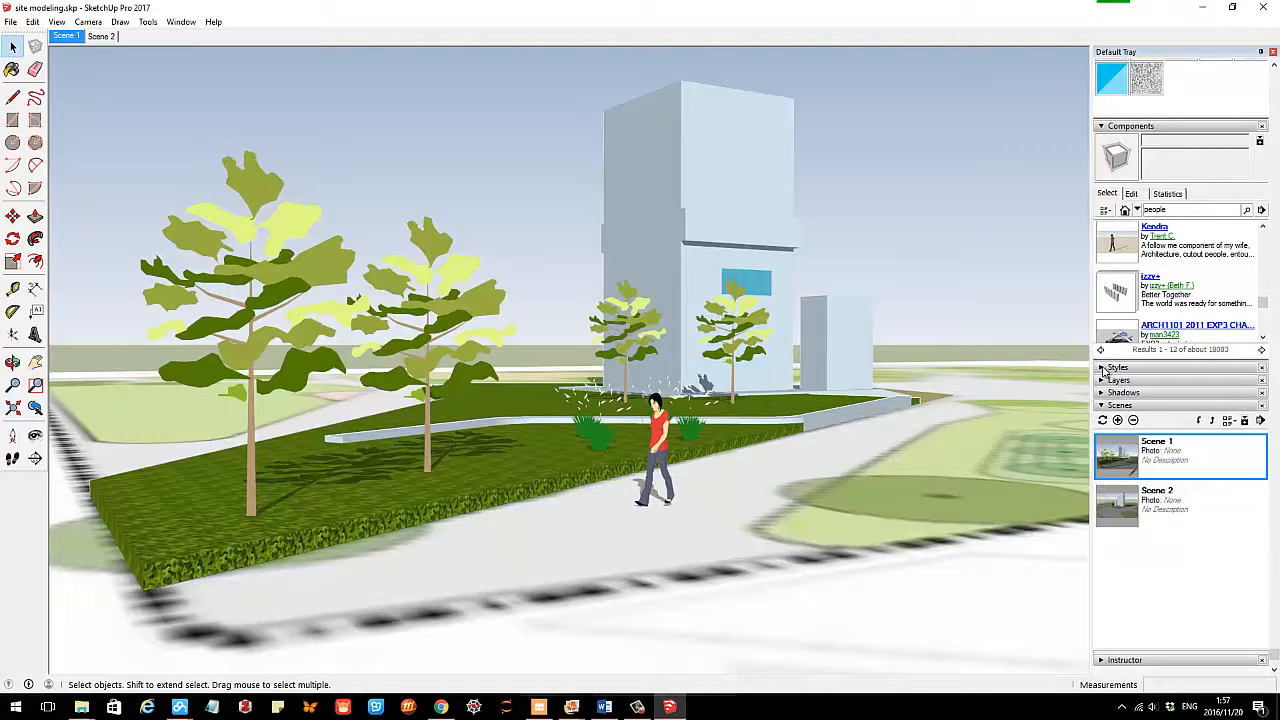
left_click(1104, 368)
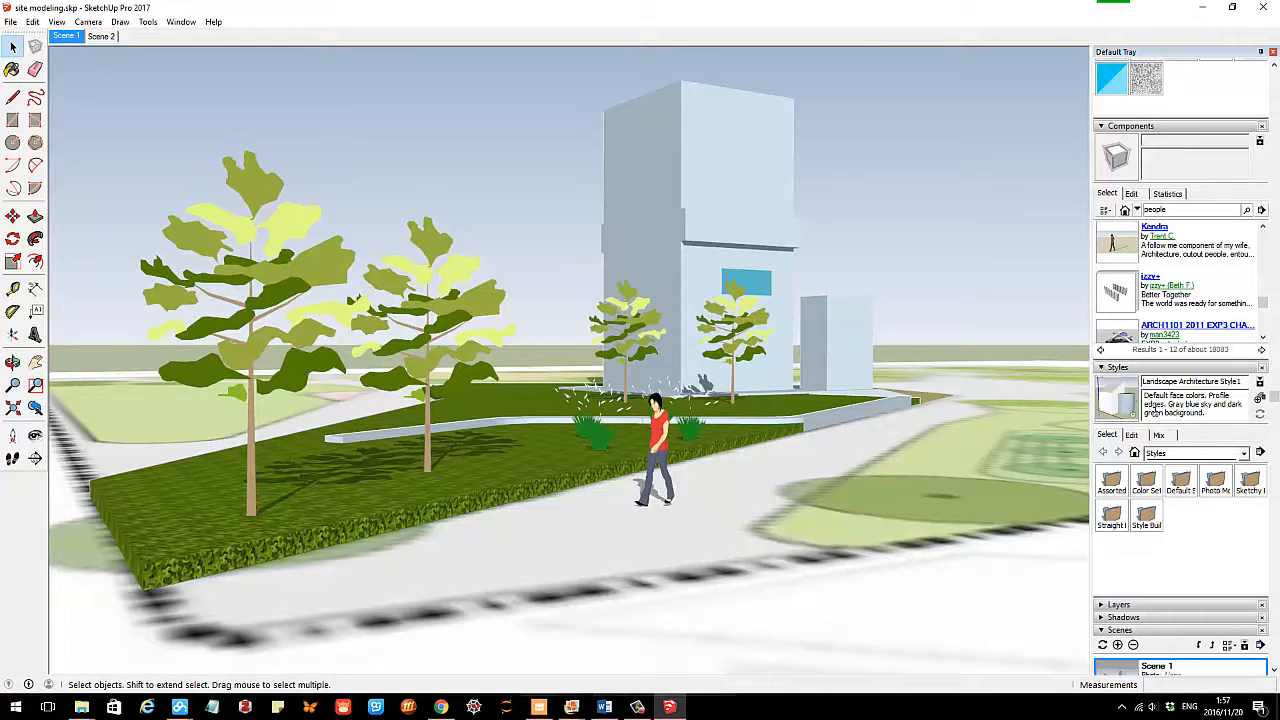
left_click(1110, 484)
left_click(1112, 518)
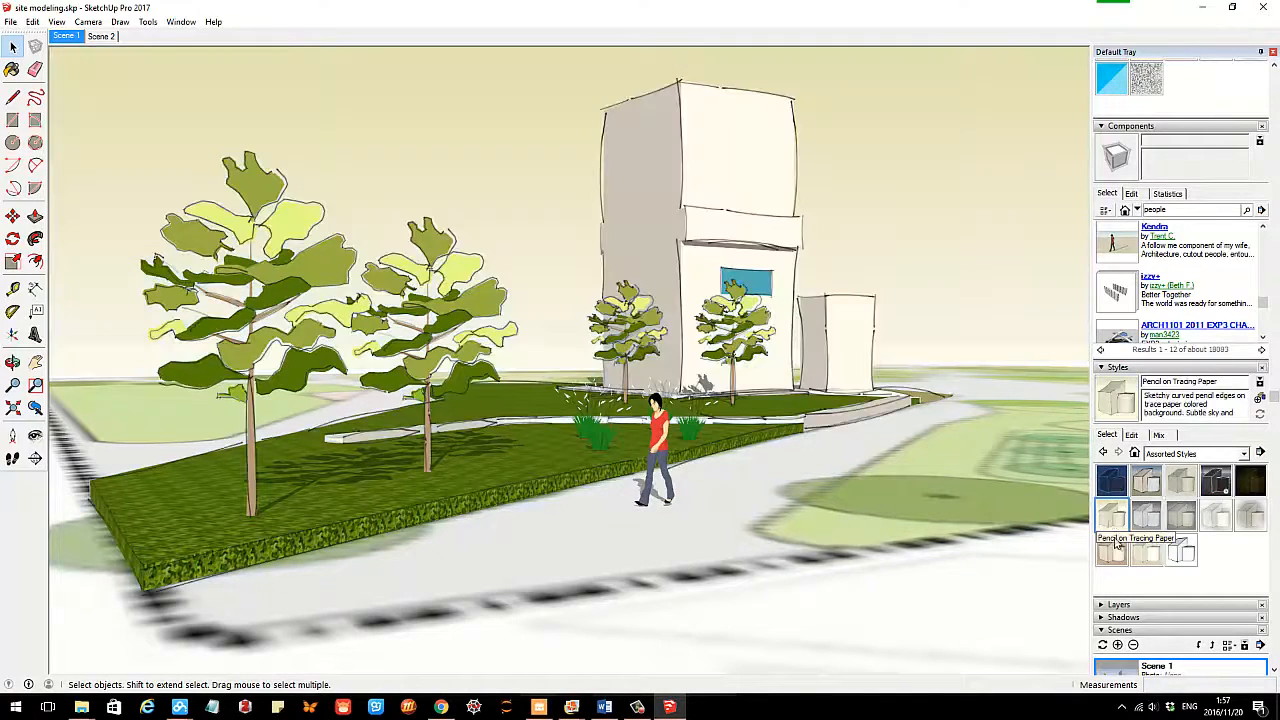
Try out other assorted styles on the view, including Whiteboard with Dry Erase Marker, Brush Strokes on Canvas and Clipboard with fine marker.
left_click(1112, 551)
left_click(1148, 553)
left_click(1180, 553)
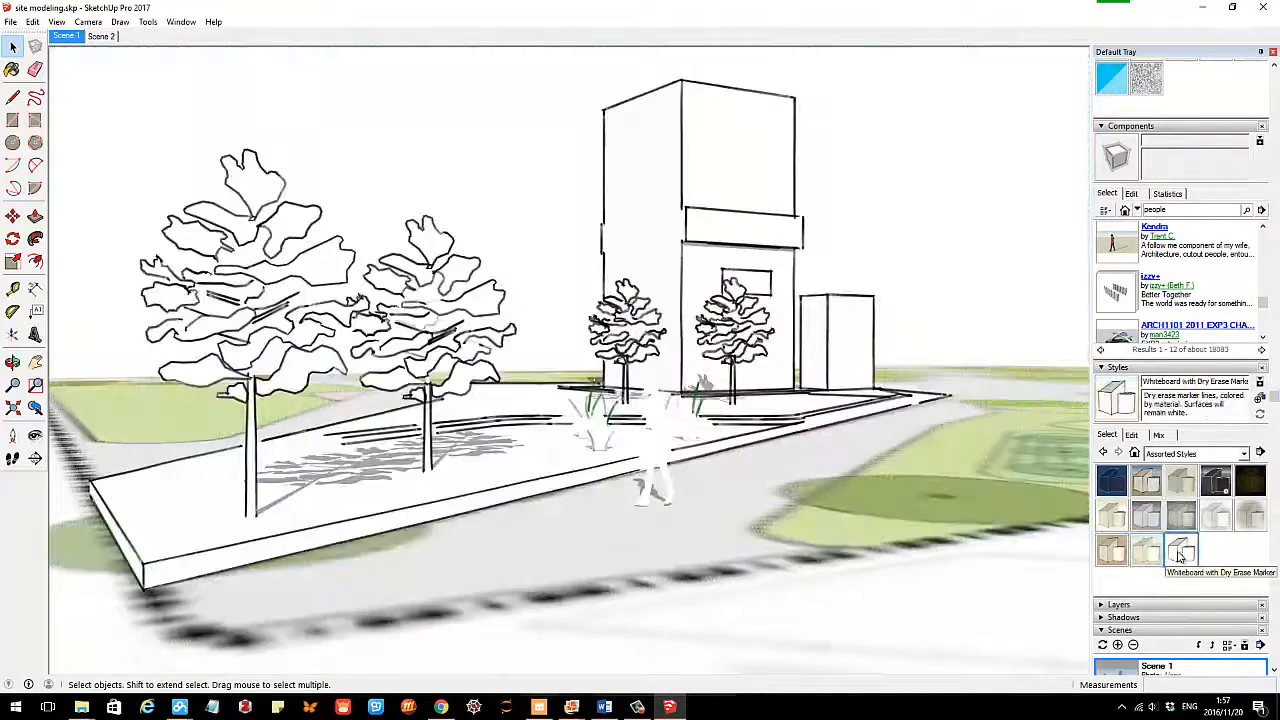
left_click(1148, 517)
left_click(1112, 522)
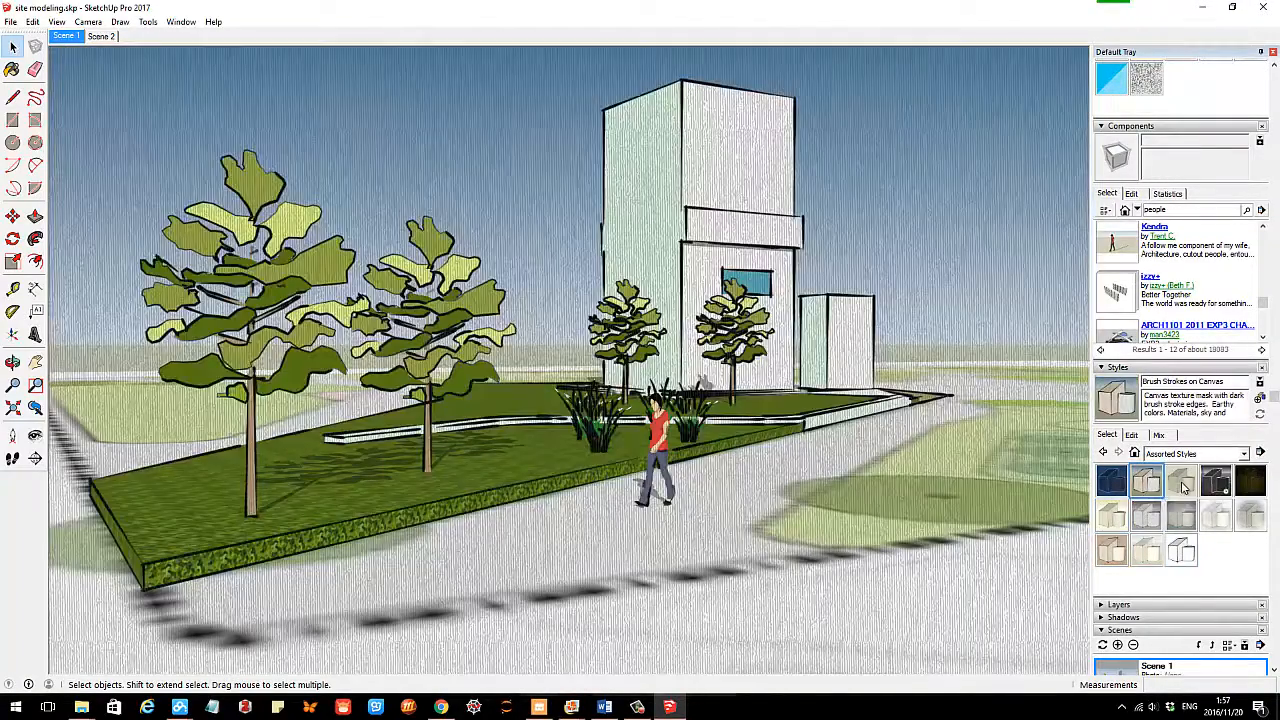
left_click(1168, 494)
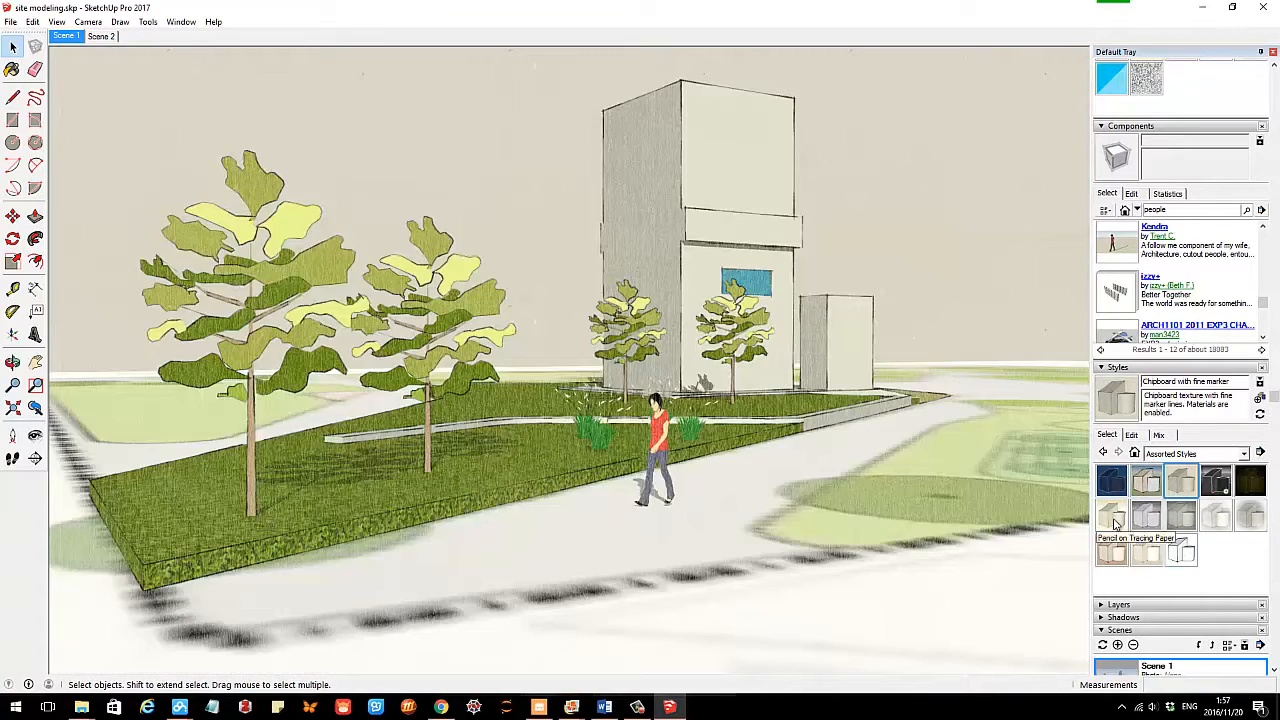
Reapply the Pencil on Tracing Paper style and collapse the style and component settings.
left_click(1106, 522)
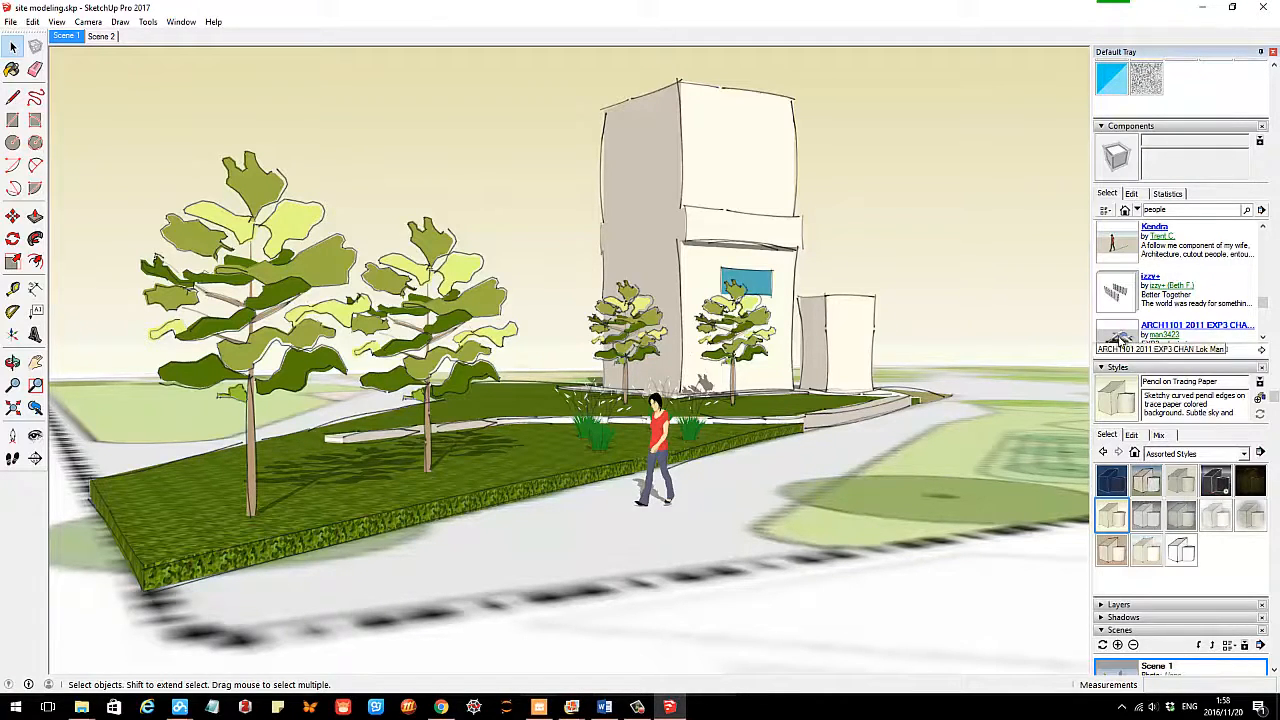
left_click(1104, 368)
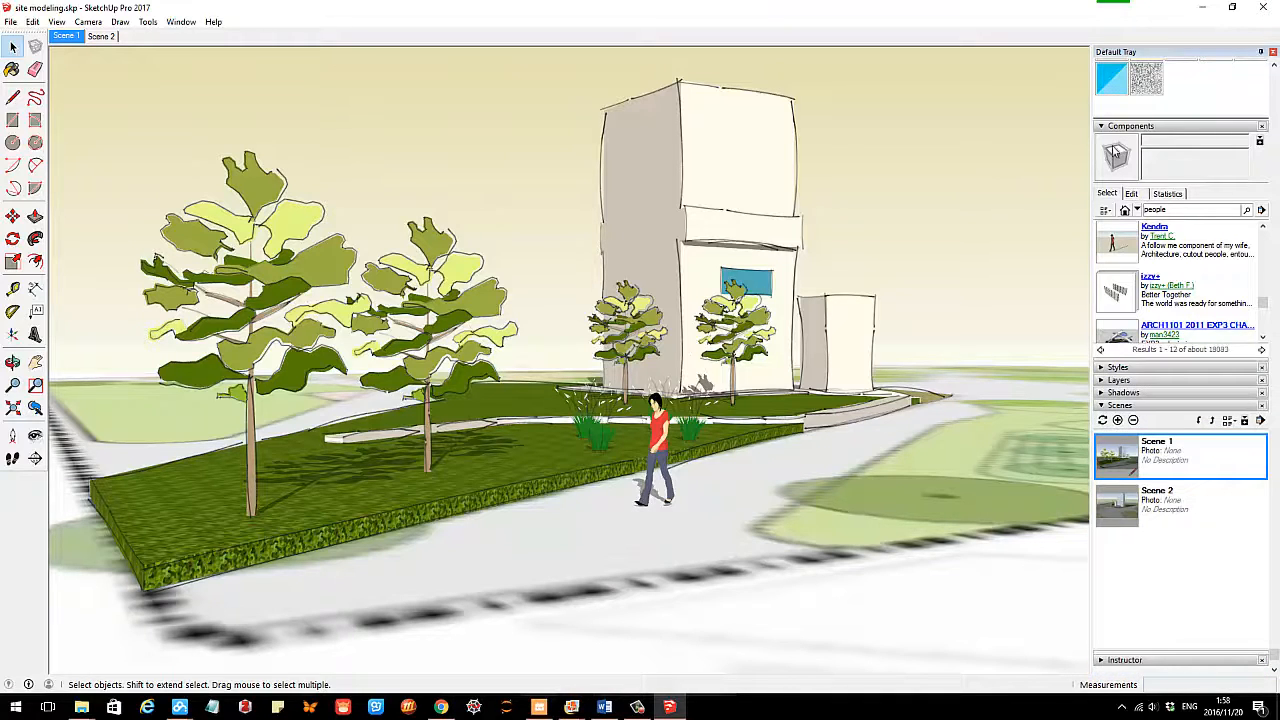
left_click(1108, 126)
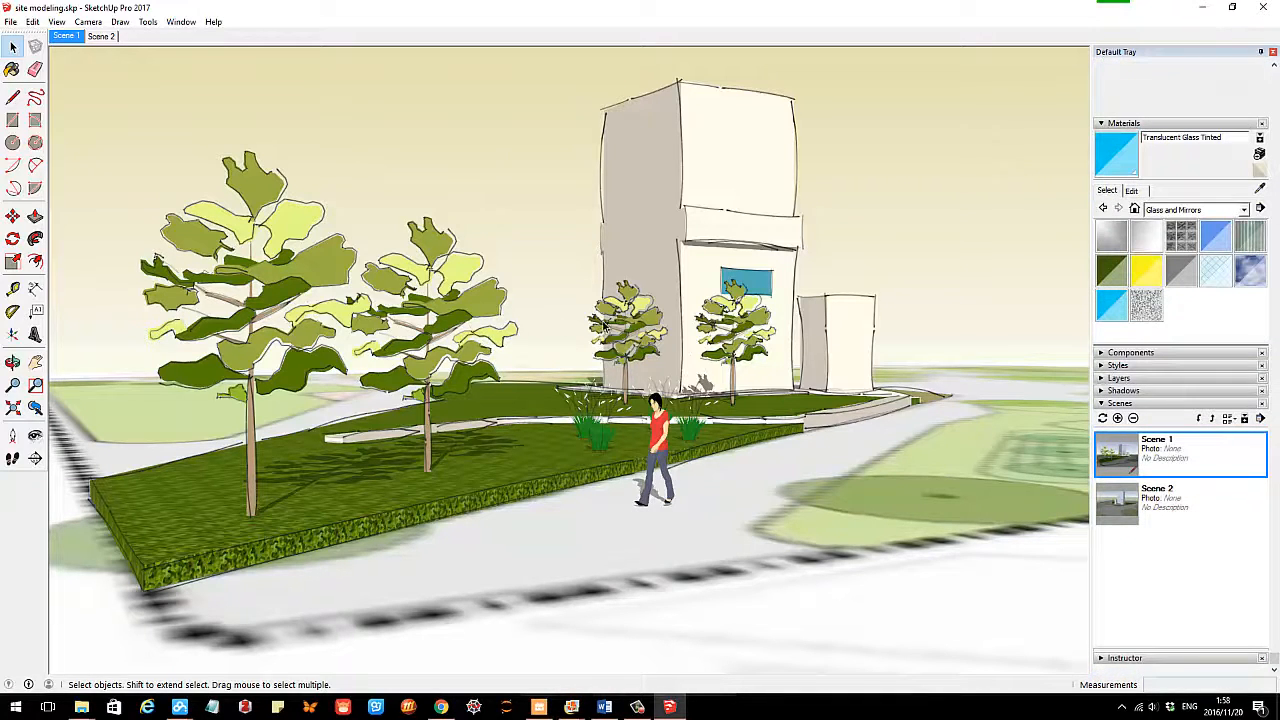